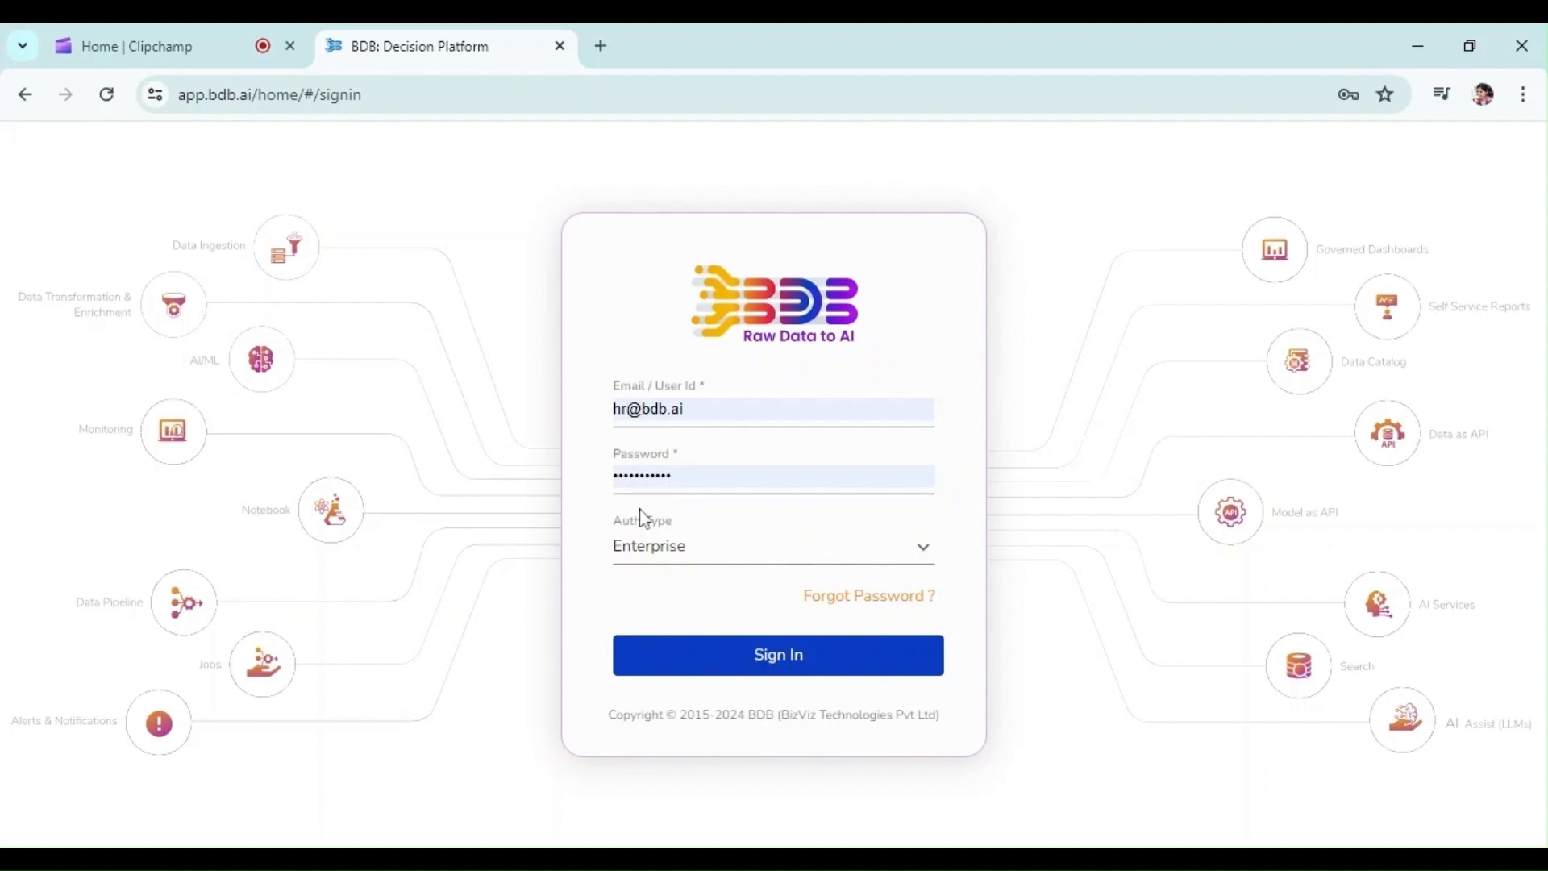
Step: Sign in with the filled-in Enterprise credentials, look into the Employee Analytics folder and return to My Documents
left_click(743, 676)
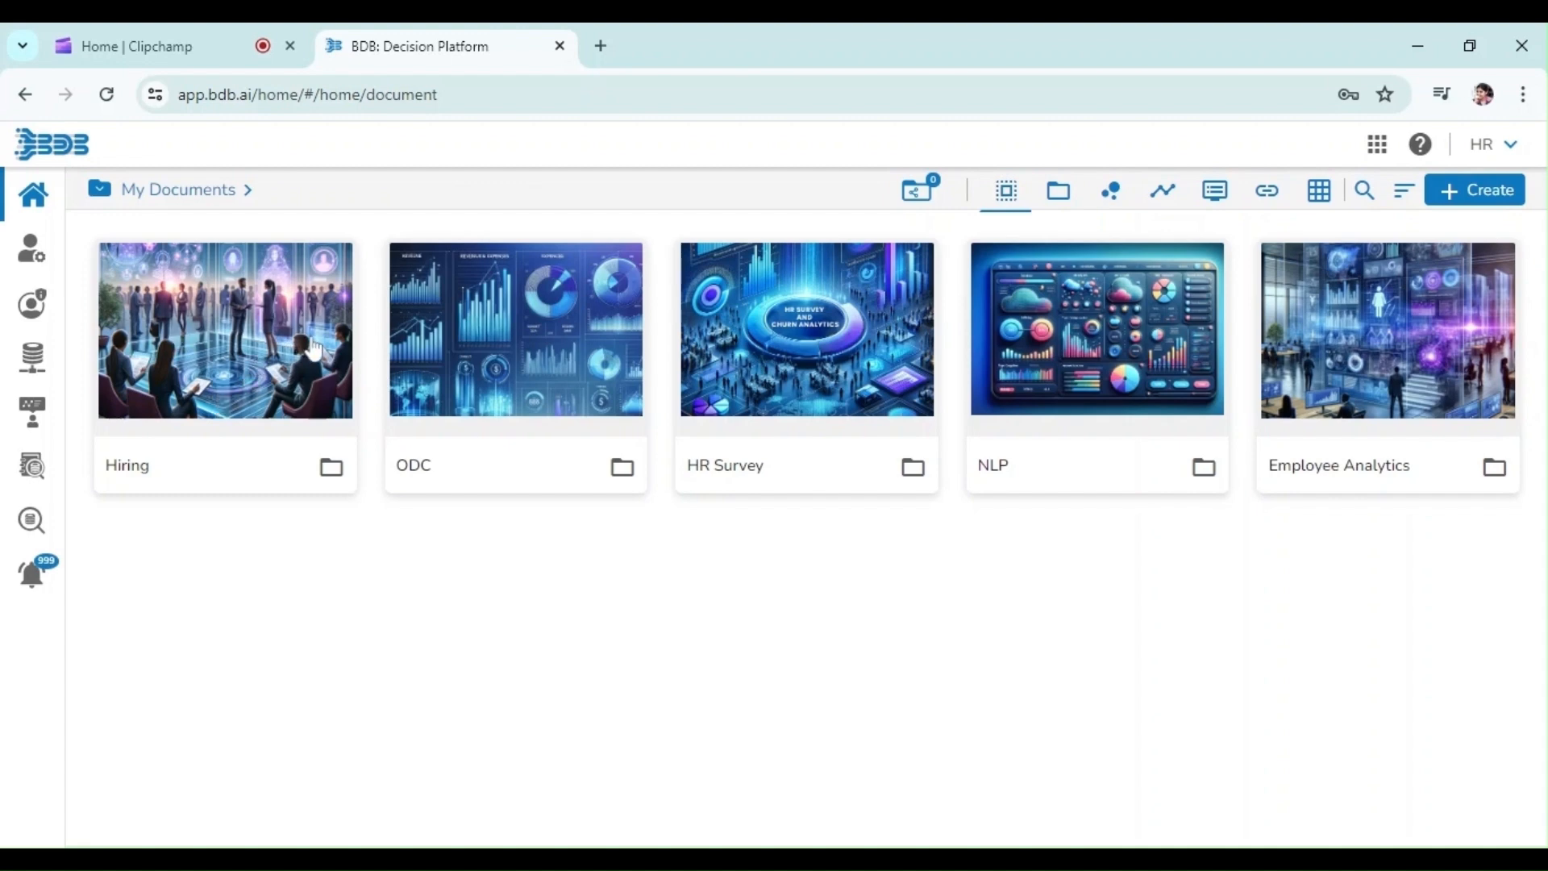
left_click(1307, 407)
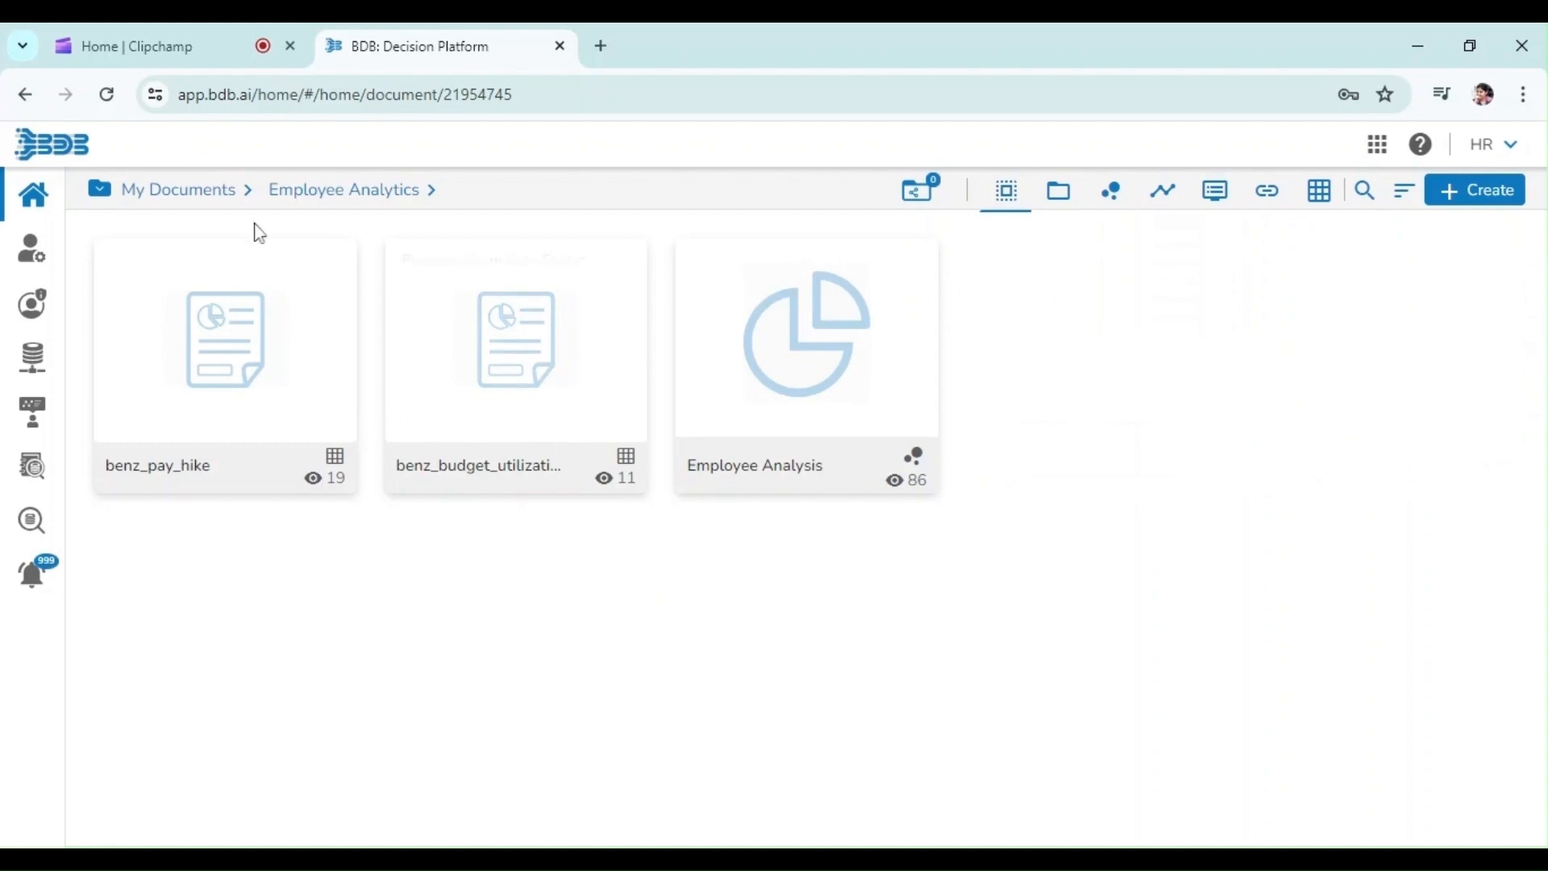
left_click(194, 190)
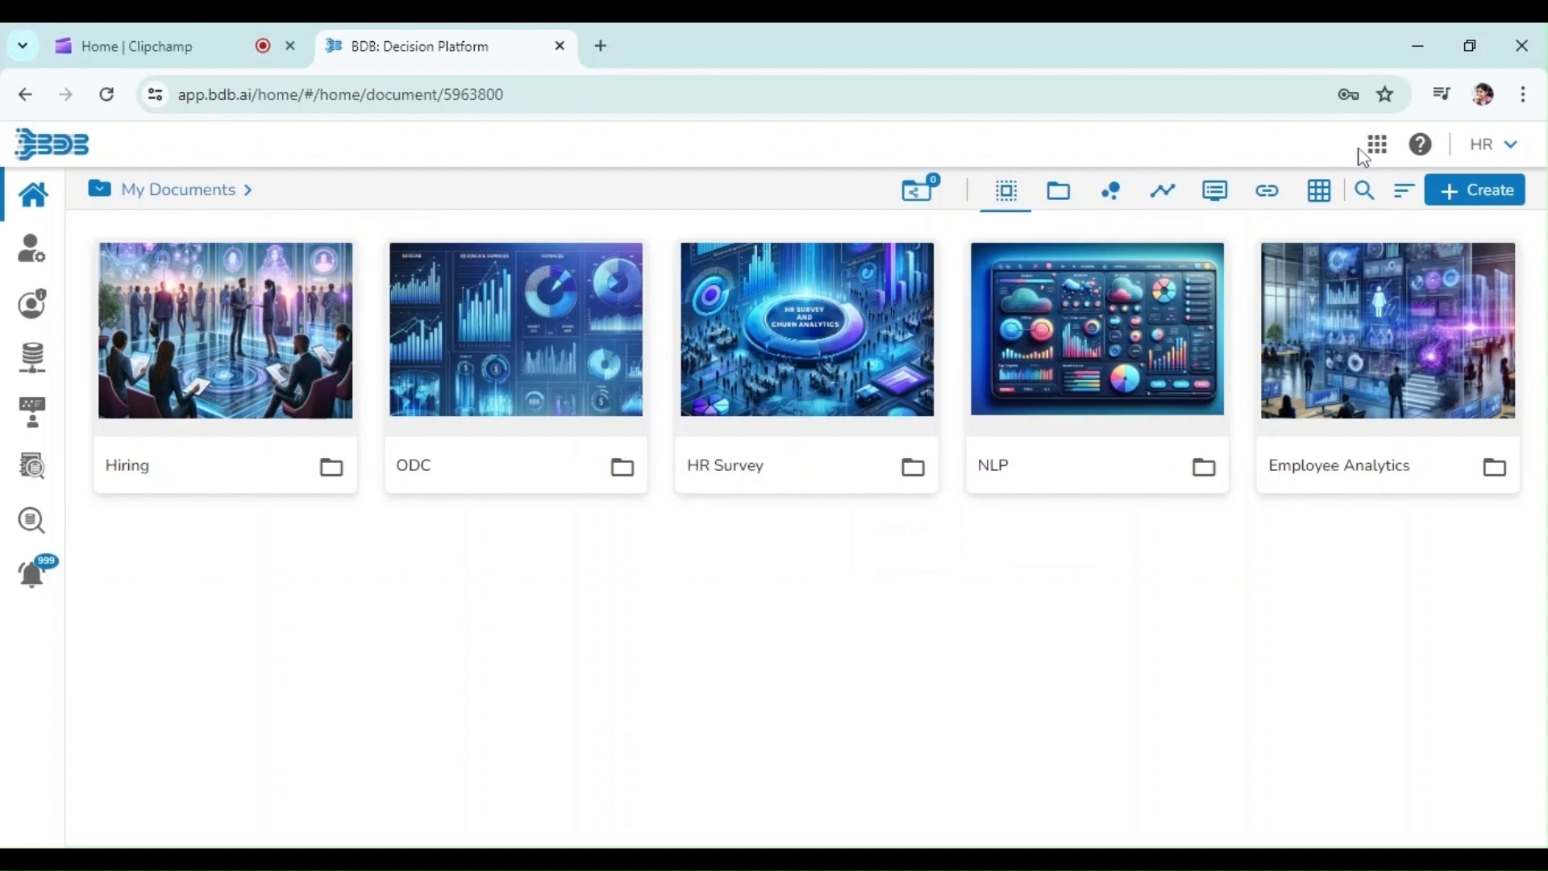
Step: Go to the Data Center's Data Sandbox and start a data preparation on the Hiring Data file
left_click(1379, 148)
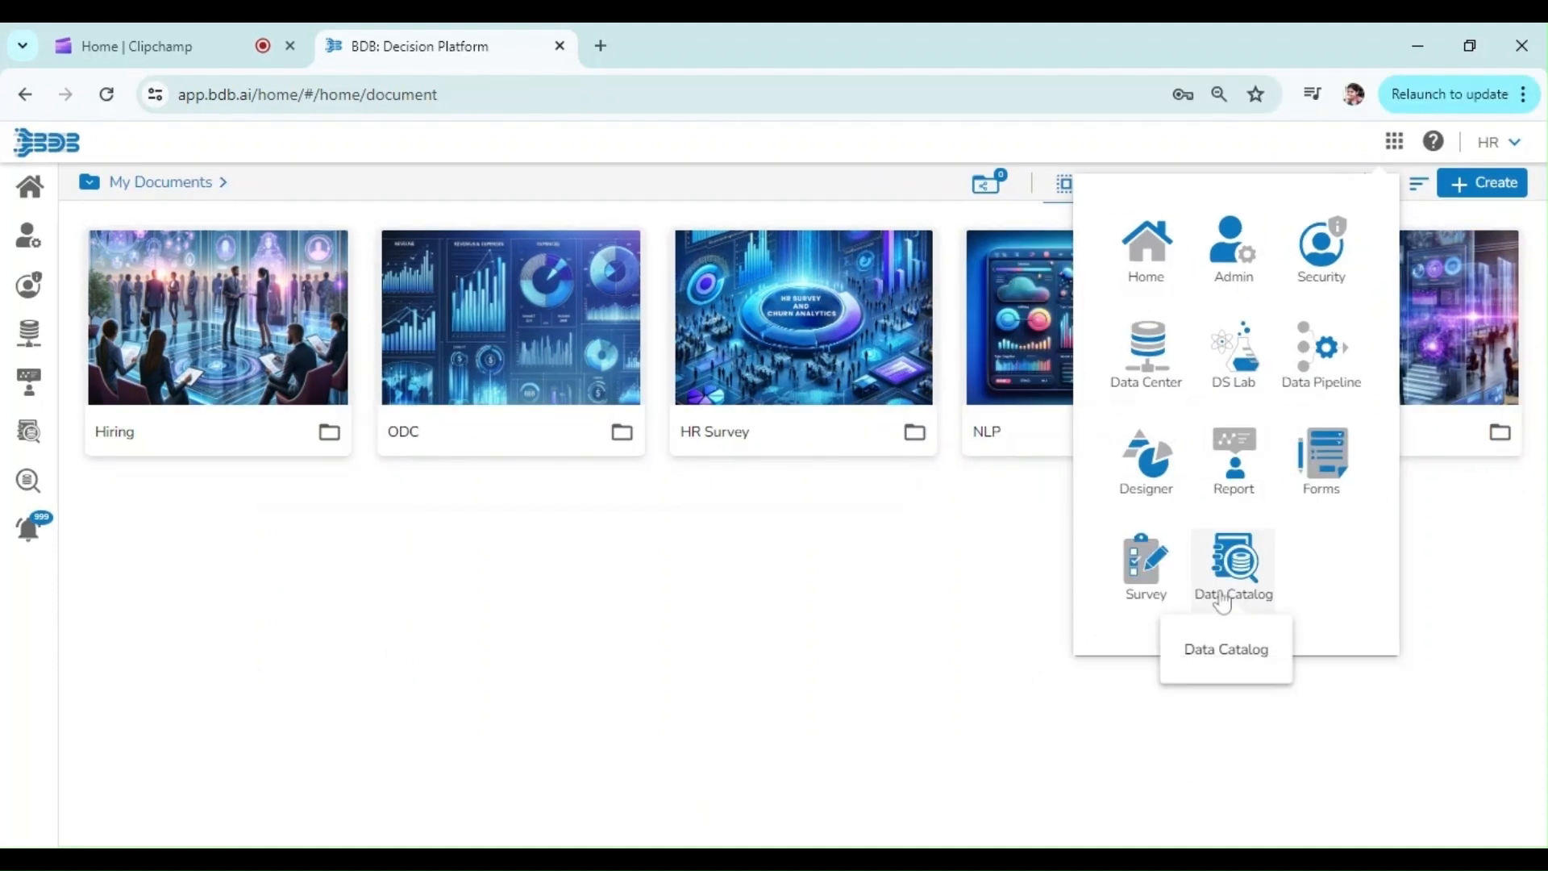
left_click(1141, 379)
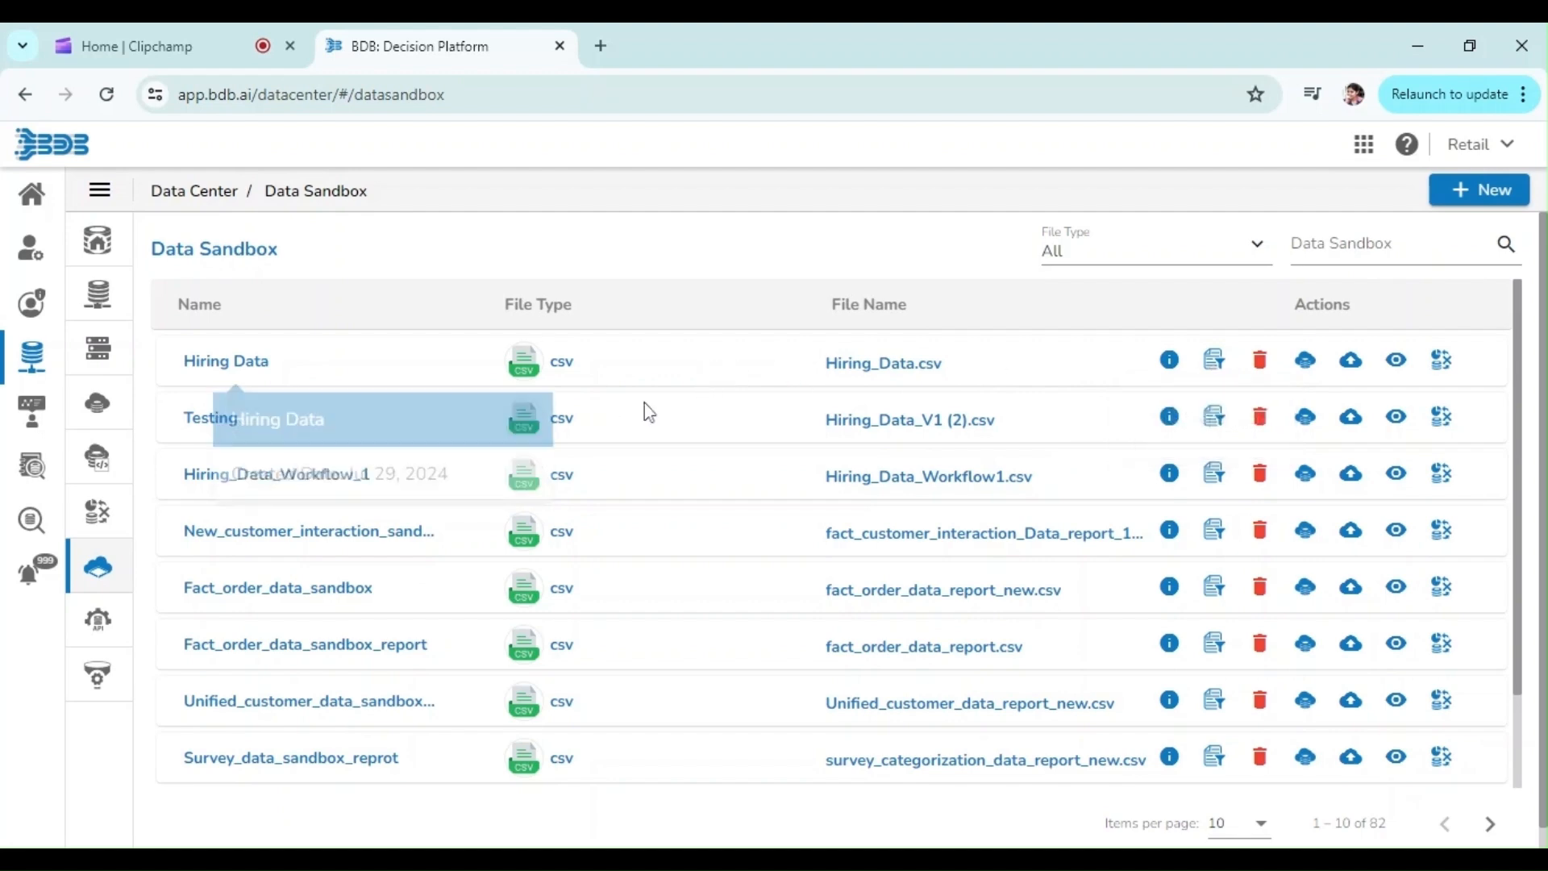
left_click(1215, 360)
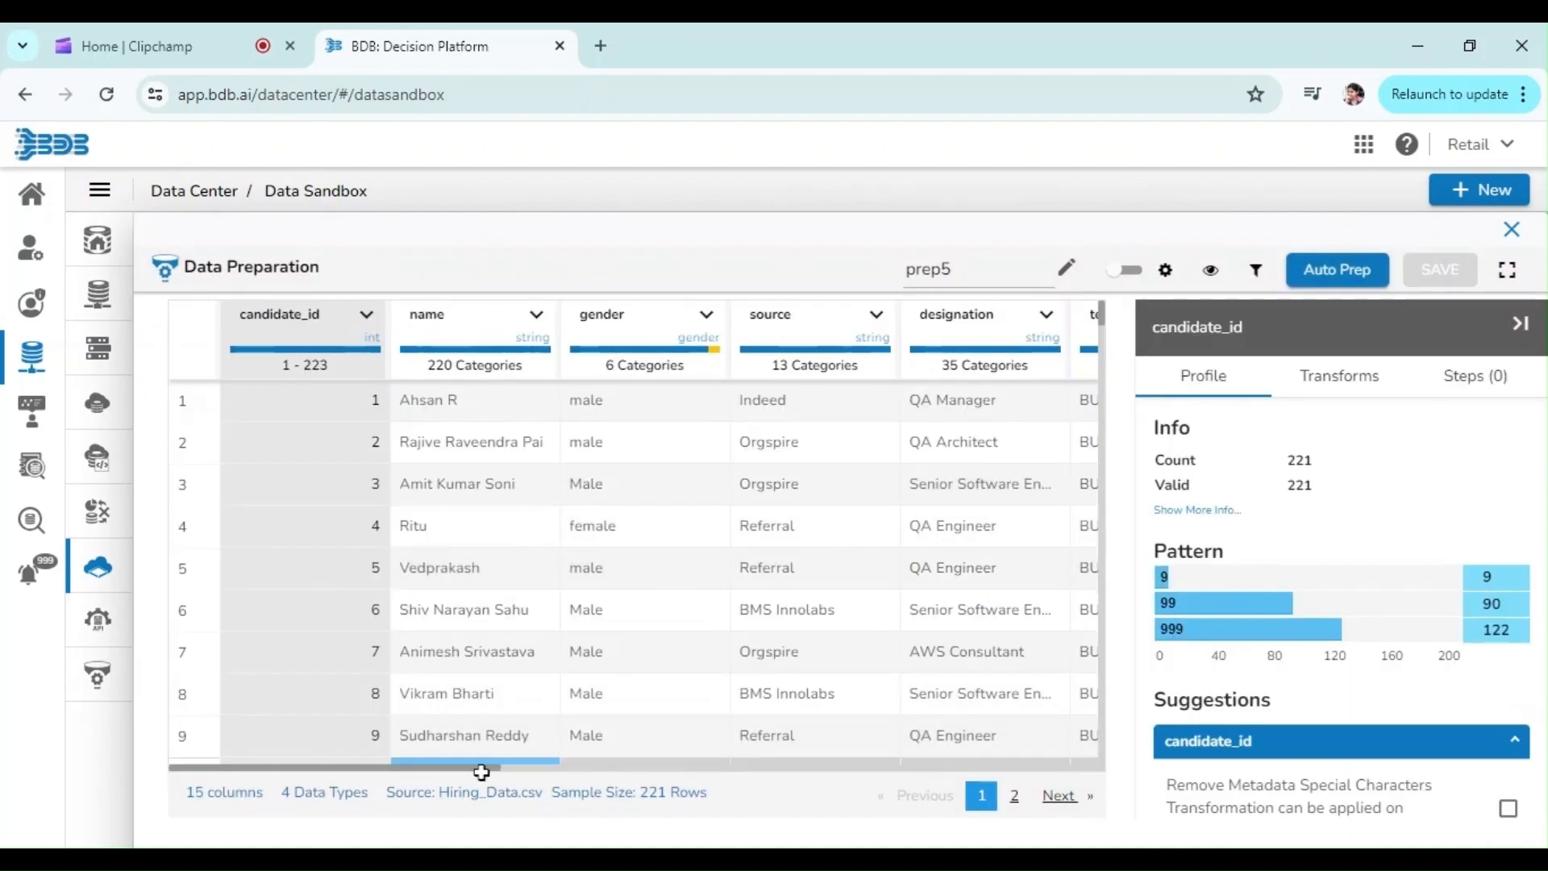
Step: Examine the expanded profile statistics of the previous_ctc column and browse the transforms available for it
left_click_drag(487, 776, 1128, 750)
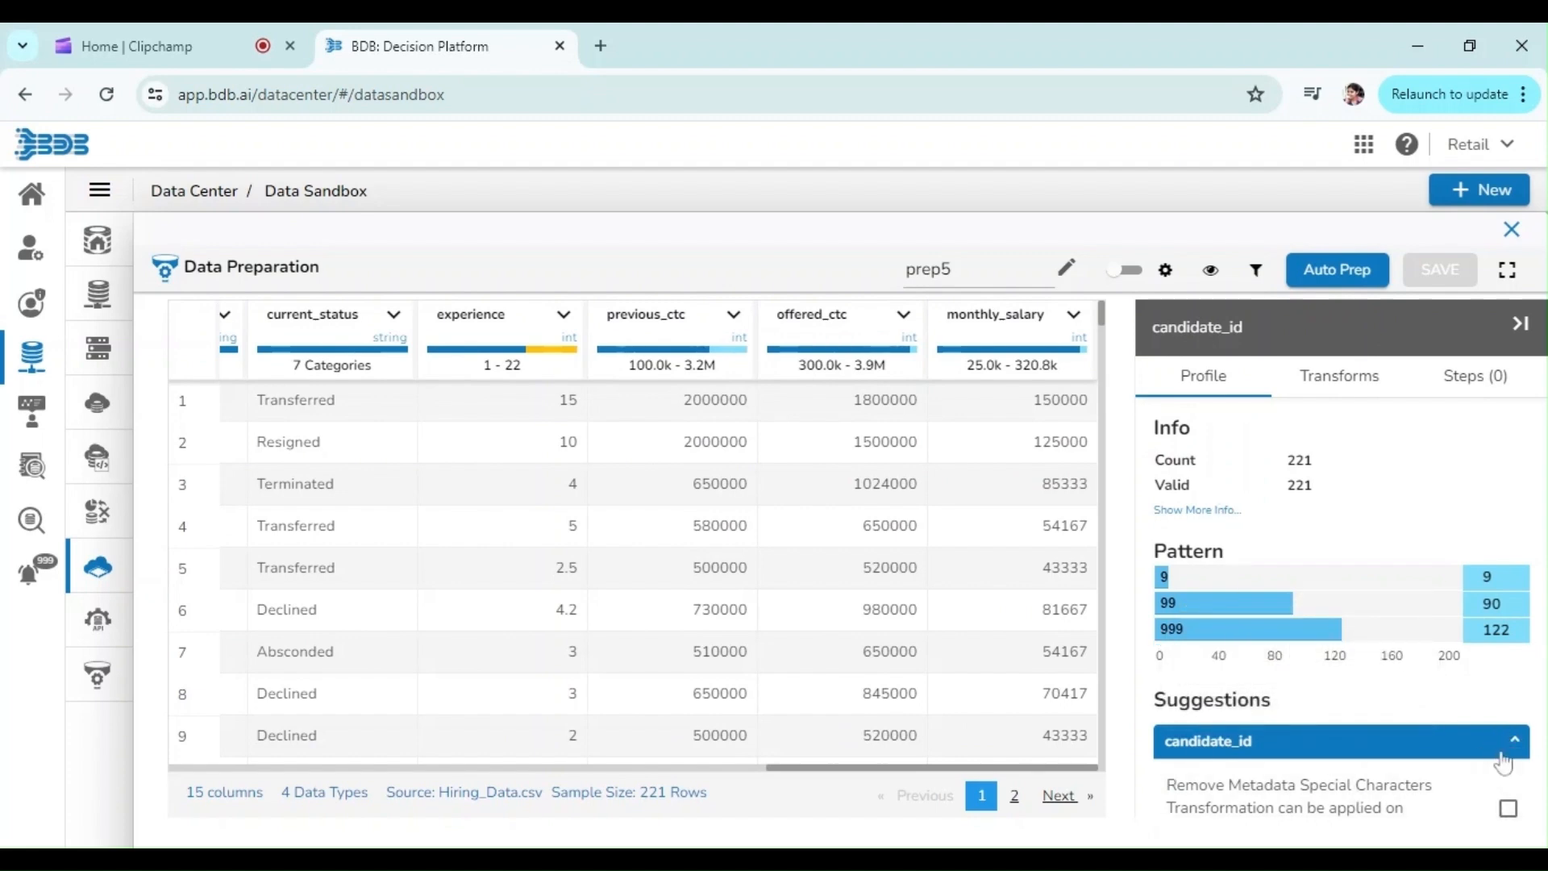
left_click(1210, 509)
mouse_move(540, 364)
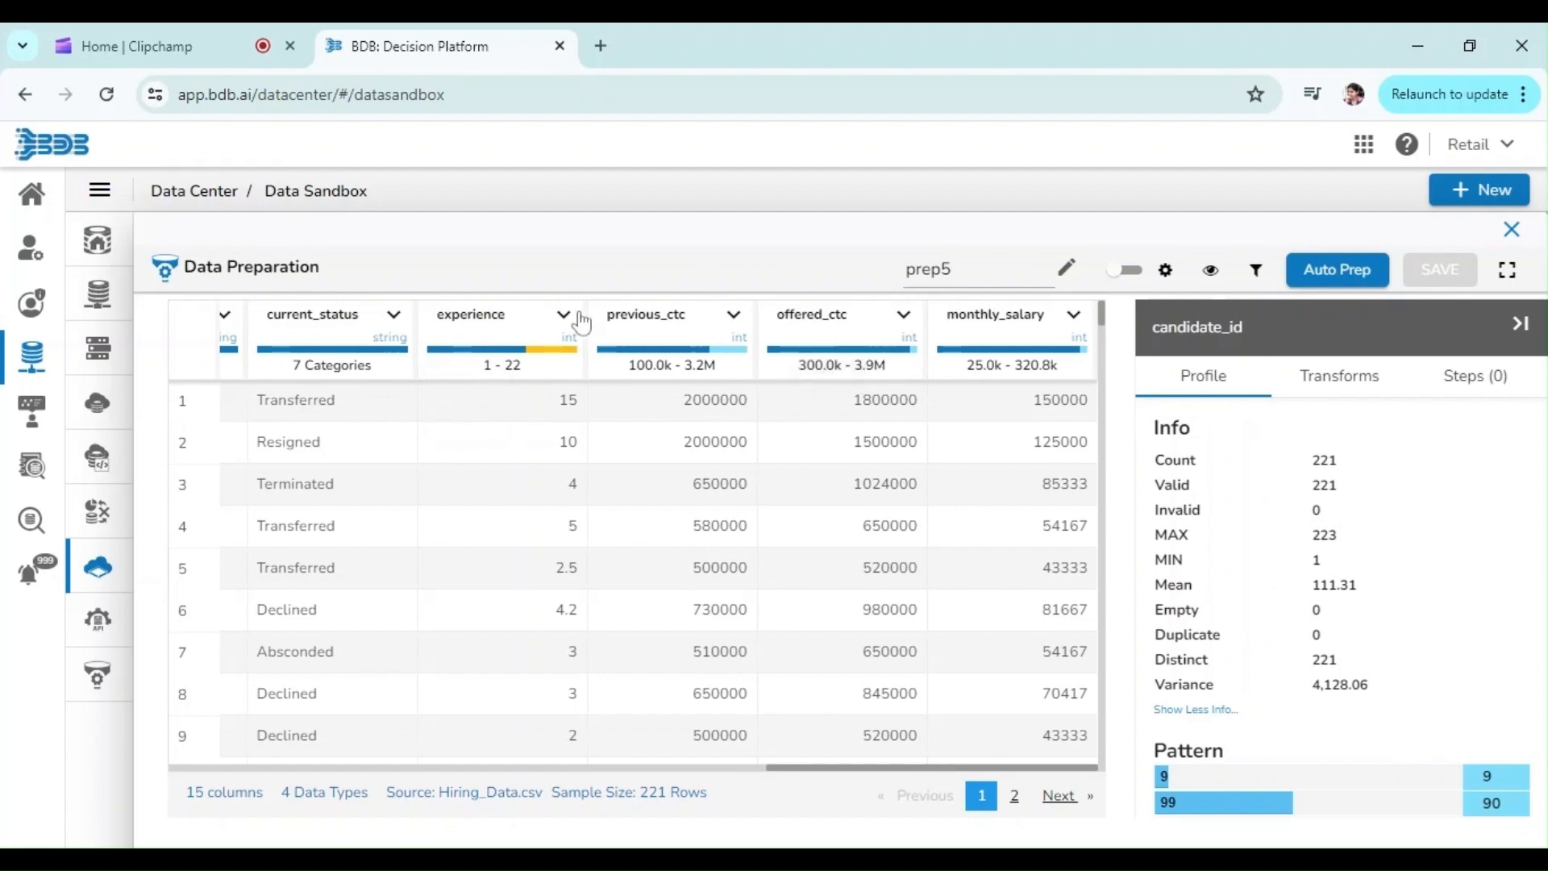
left_click(619, 325)
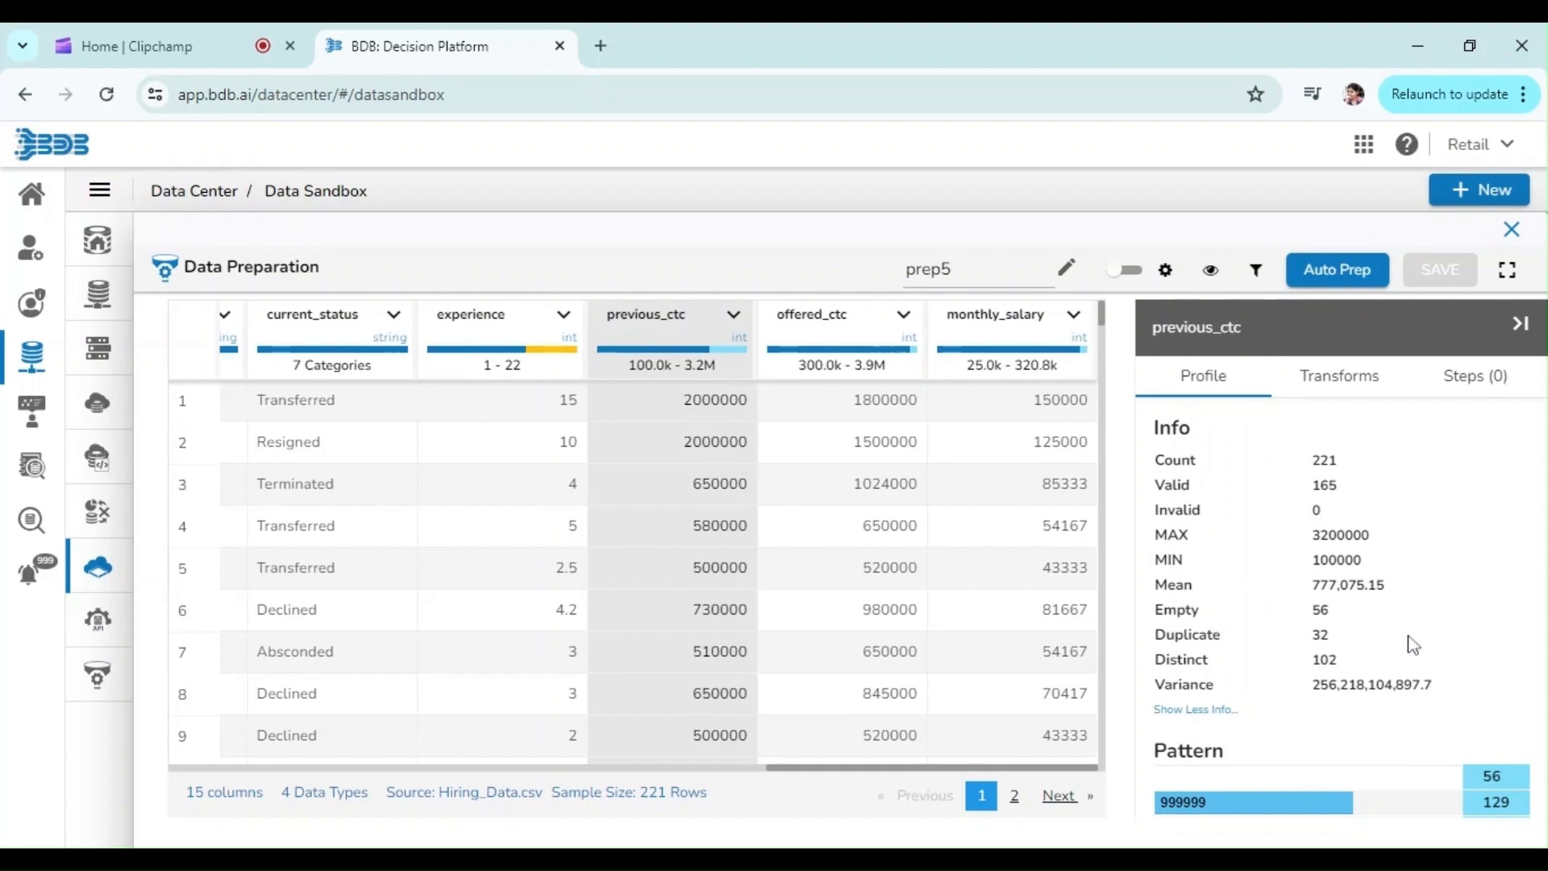
left_click(1327, 379)
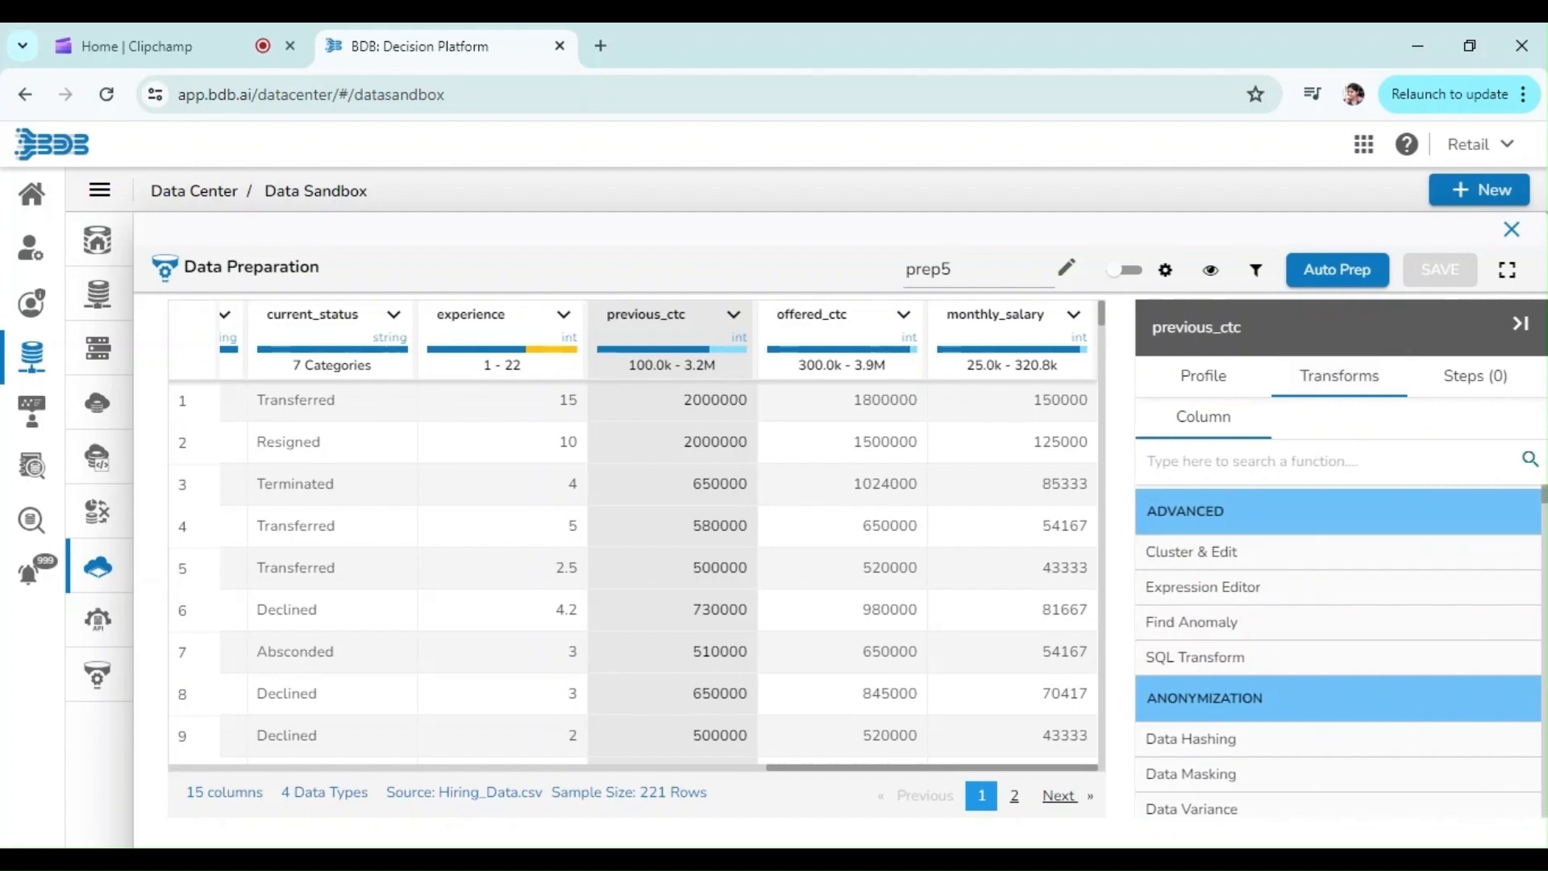
scroll(1339, 645, "down", 15)
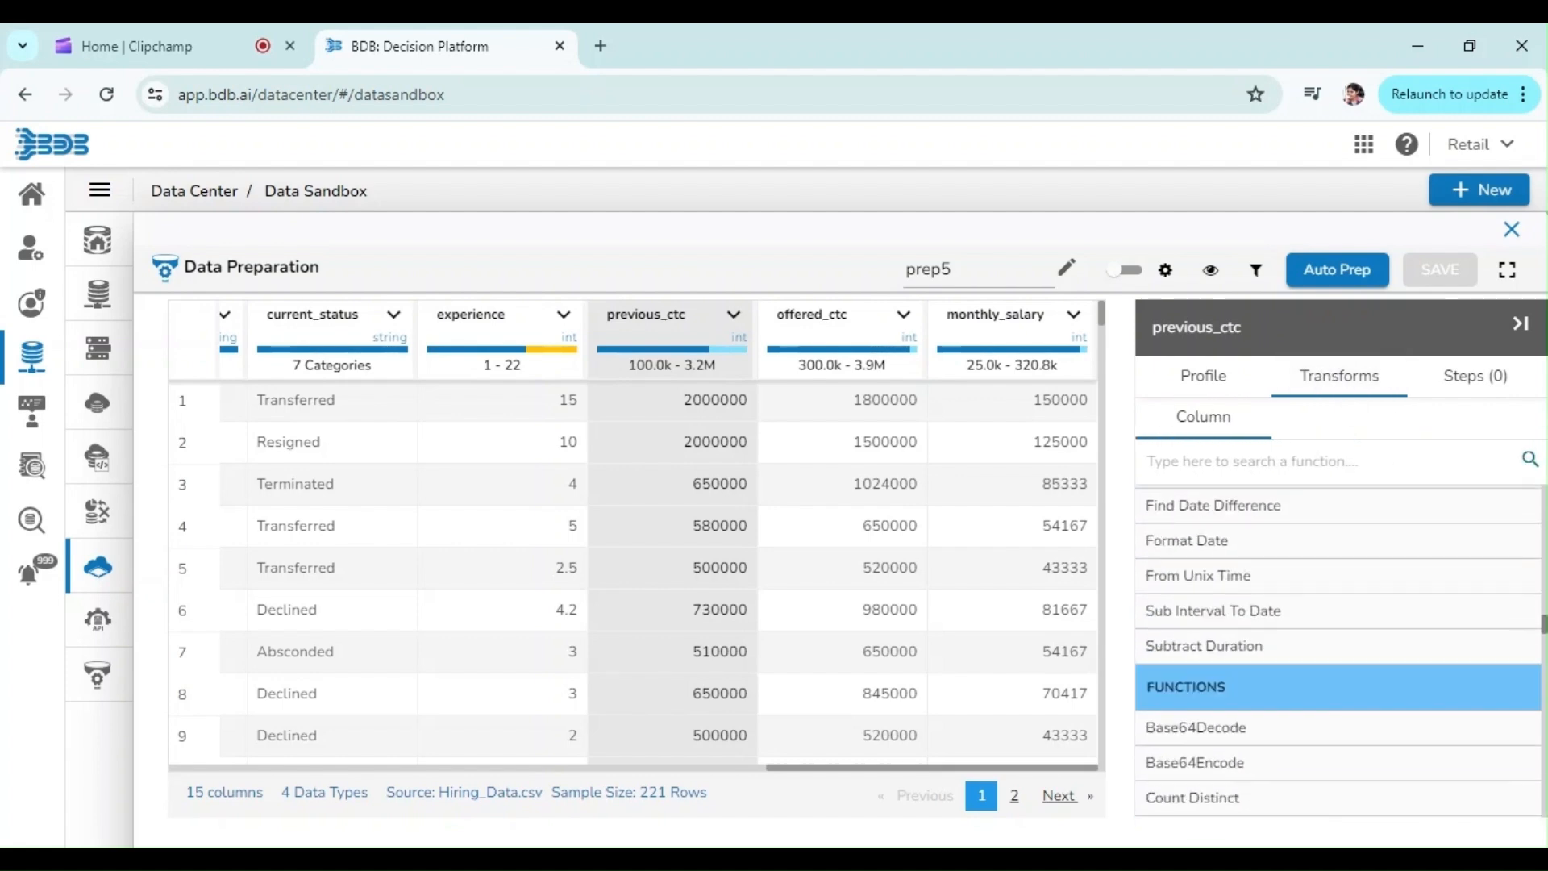
left_click_drag(1544, 623, 1545, 626)
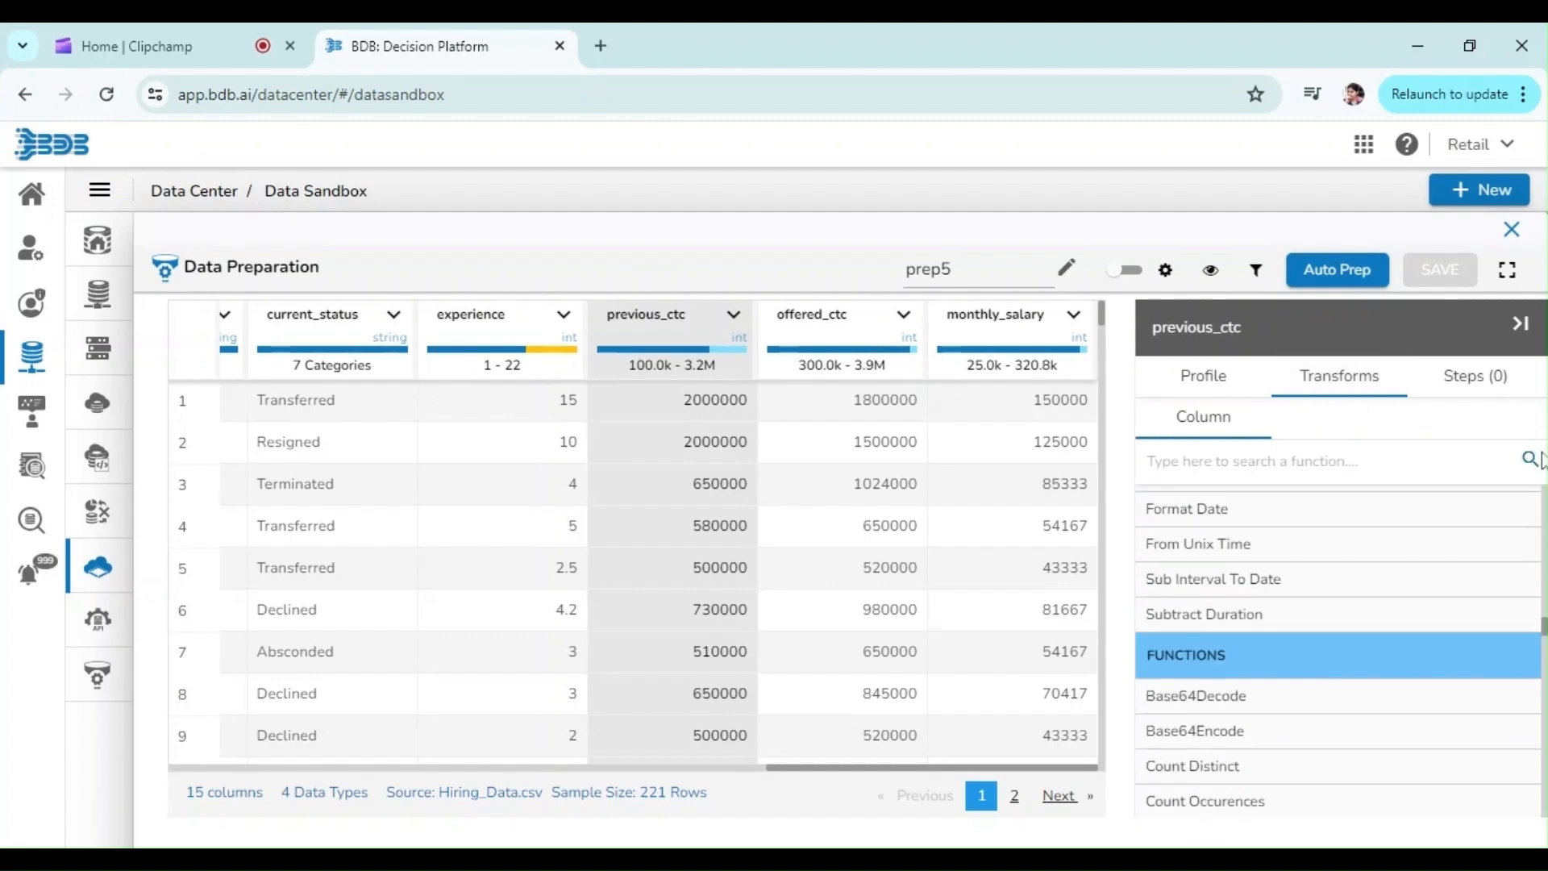
Step: Apply the preselected Auto Prep transformations, save the preparation as AutoPrep and close it
left_click(1321, 274)
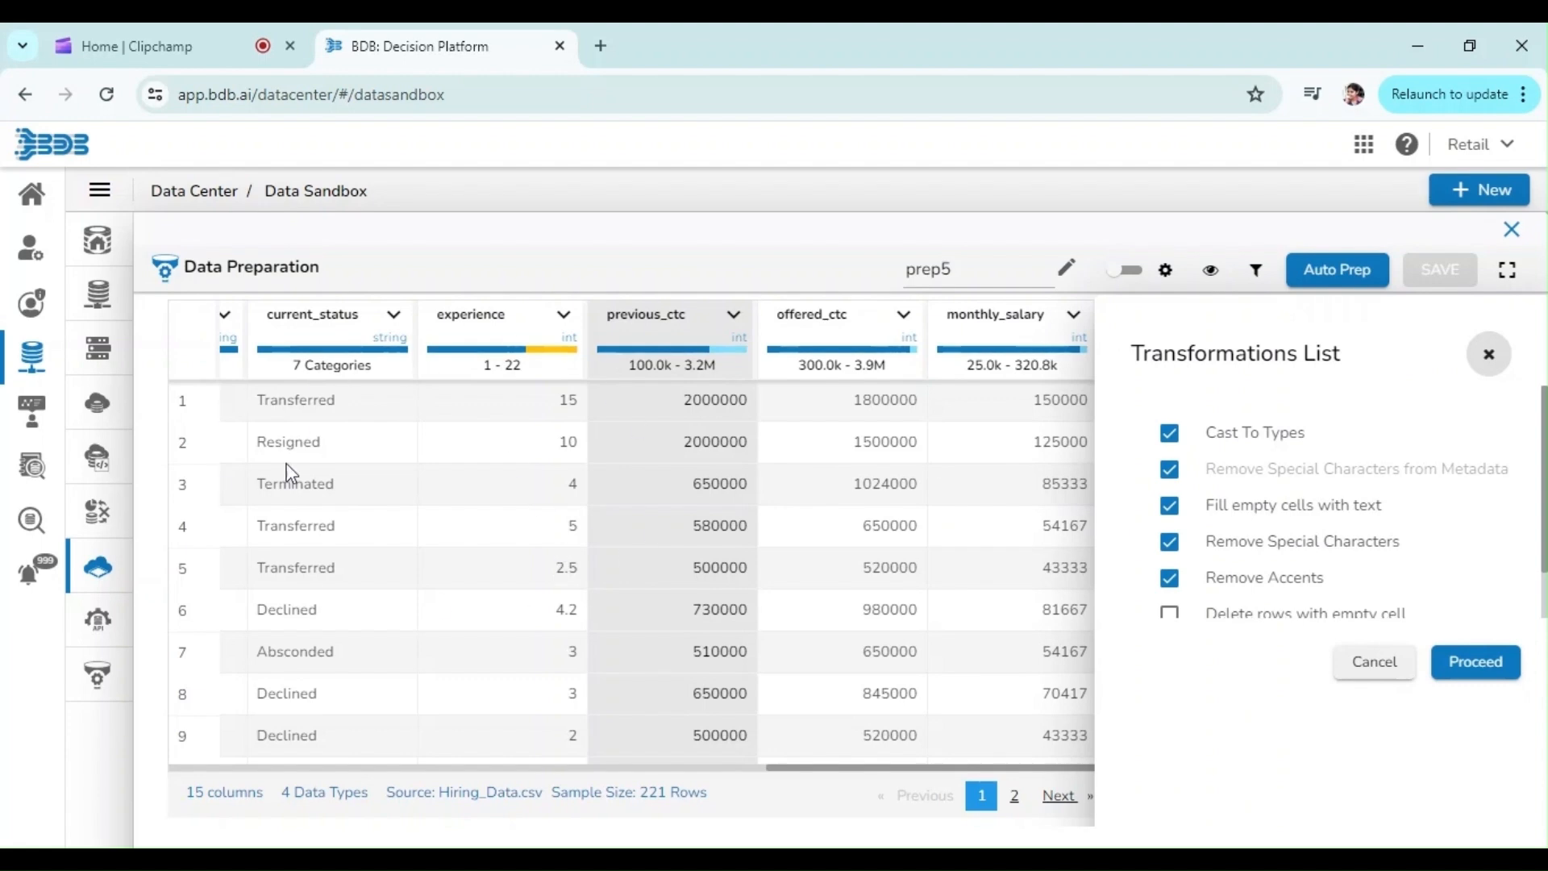
left_click(1494, 676)
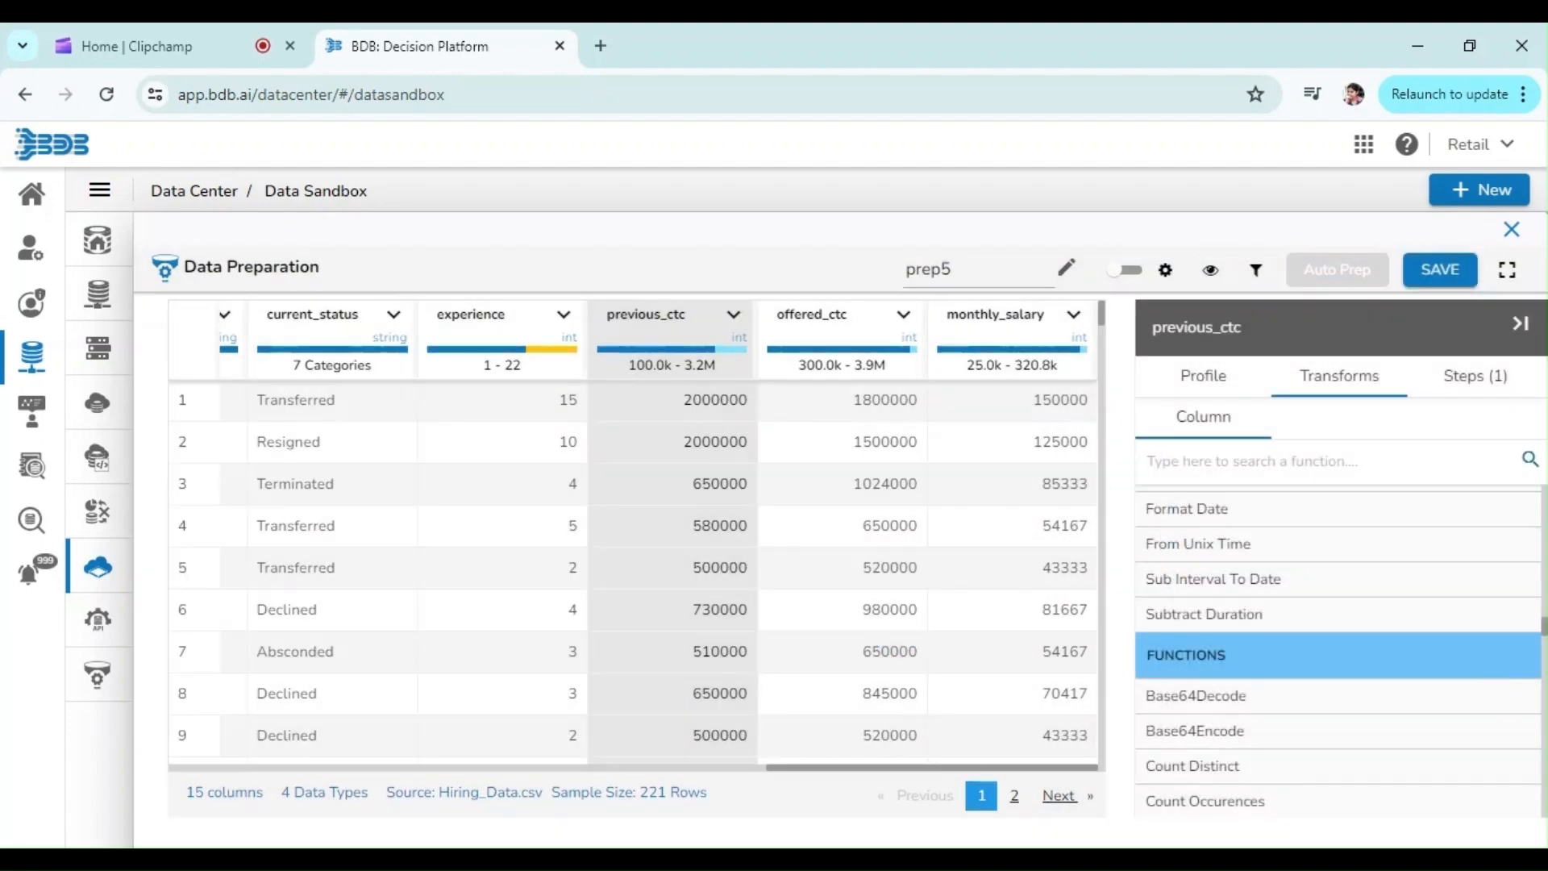
key("ctrl+a")
type("A")
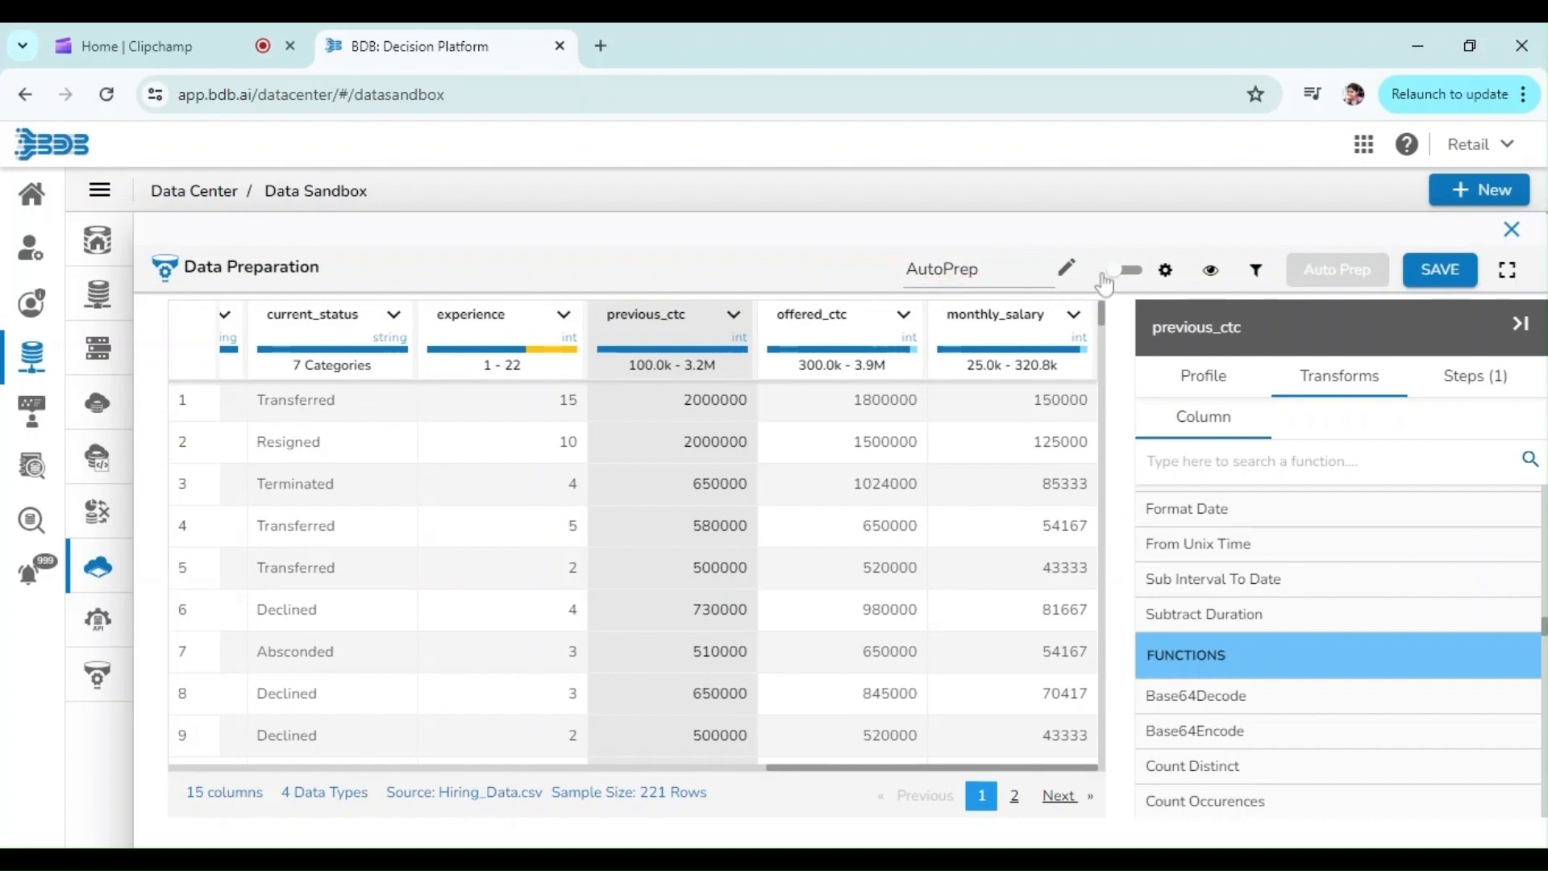
left_click(1458, 282)
left_click(1510, 234)
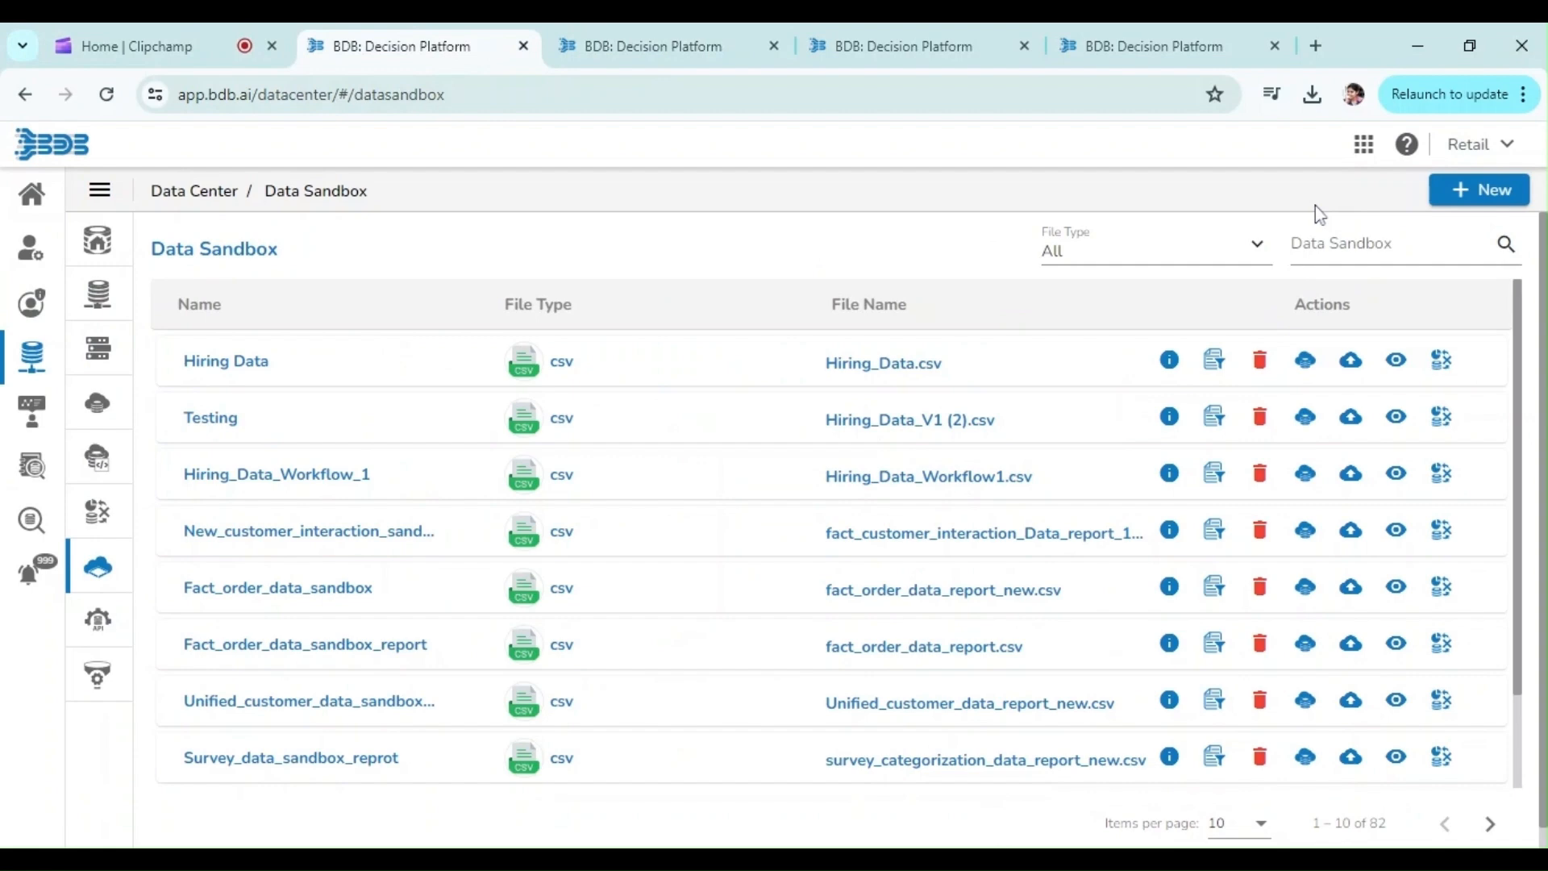
Step: Switch to the DS Lab and list its projects
left_click(1364, 145)
left_click(1213, 383)
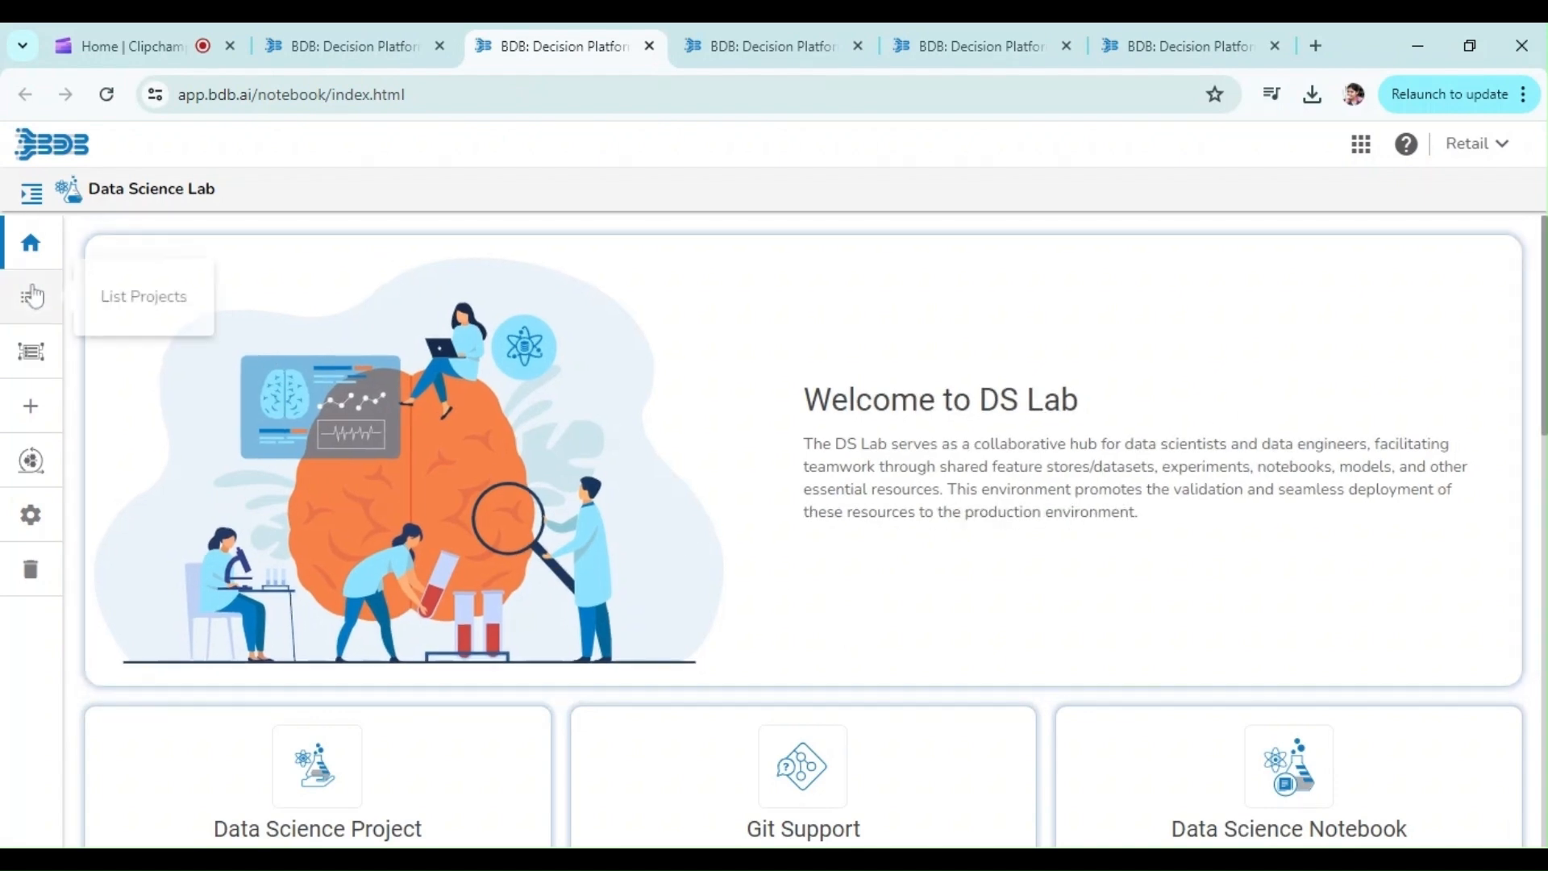
left_click(31, 297)
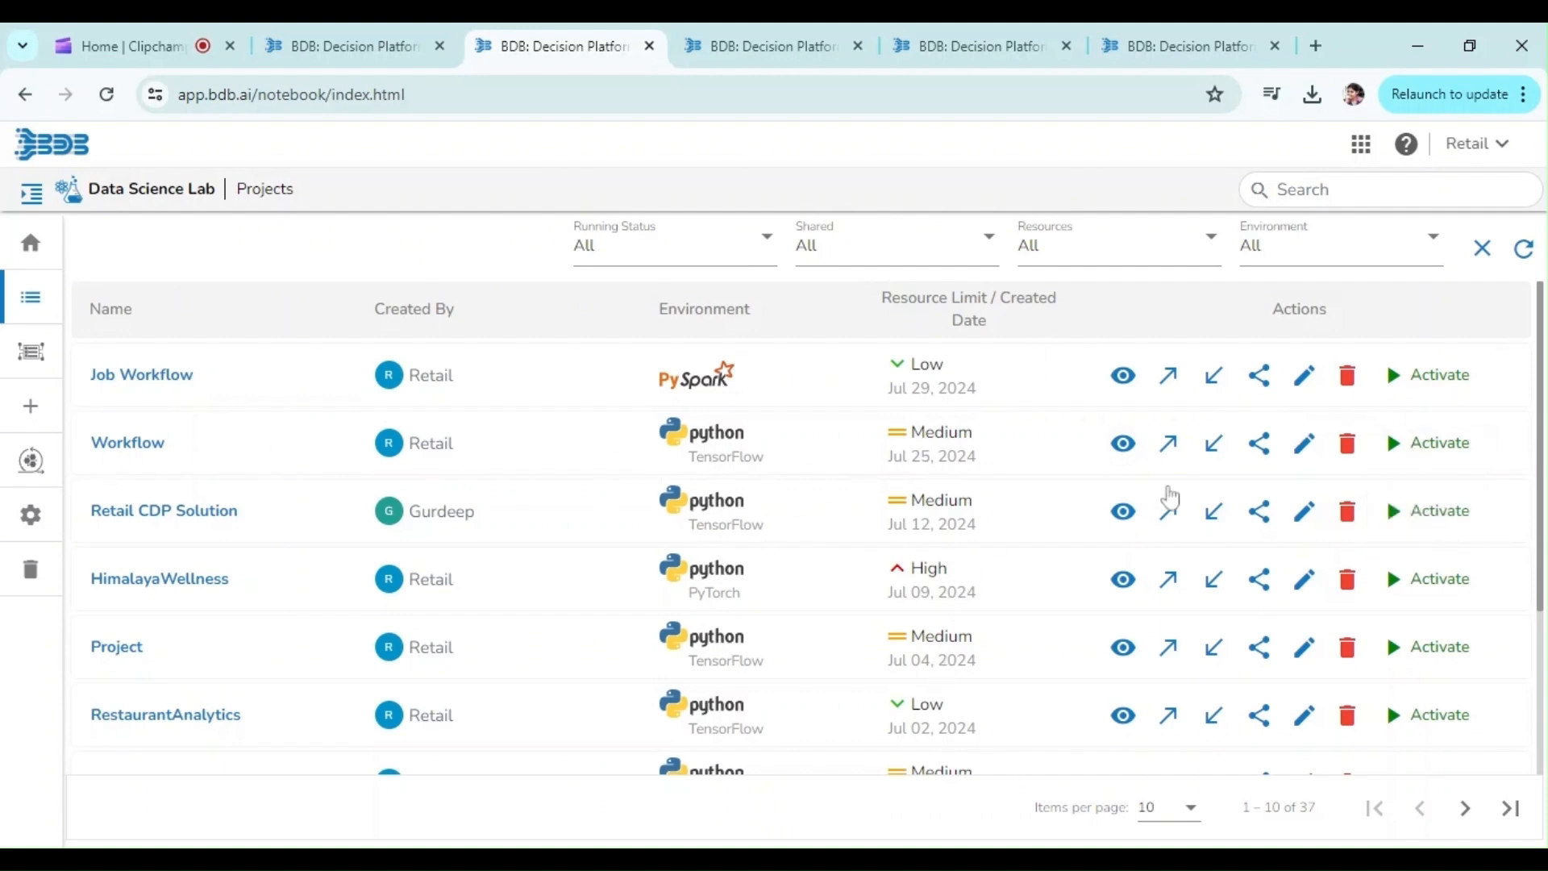
Step: Activate the Workflow project and open it
left_click(1446, 449)
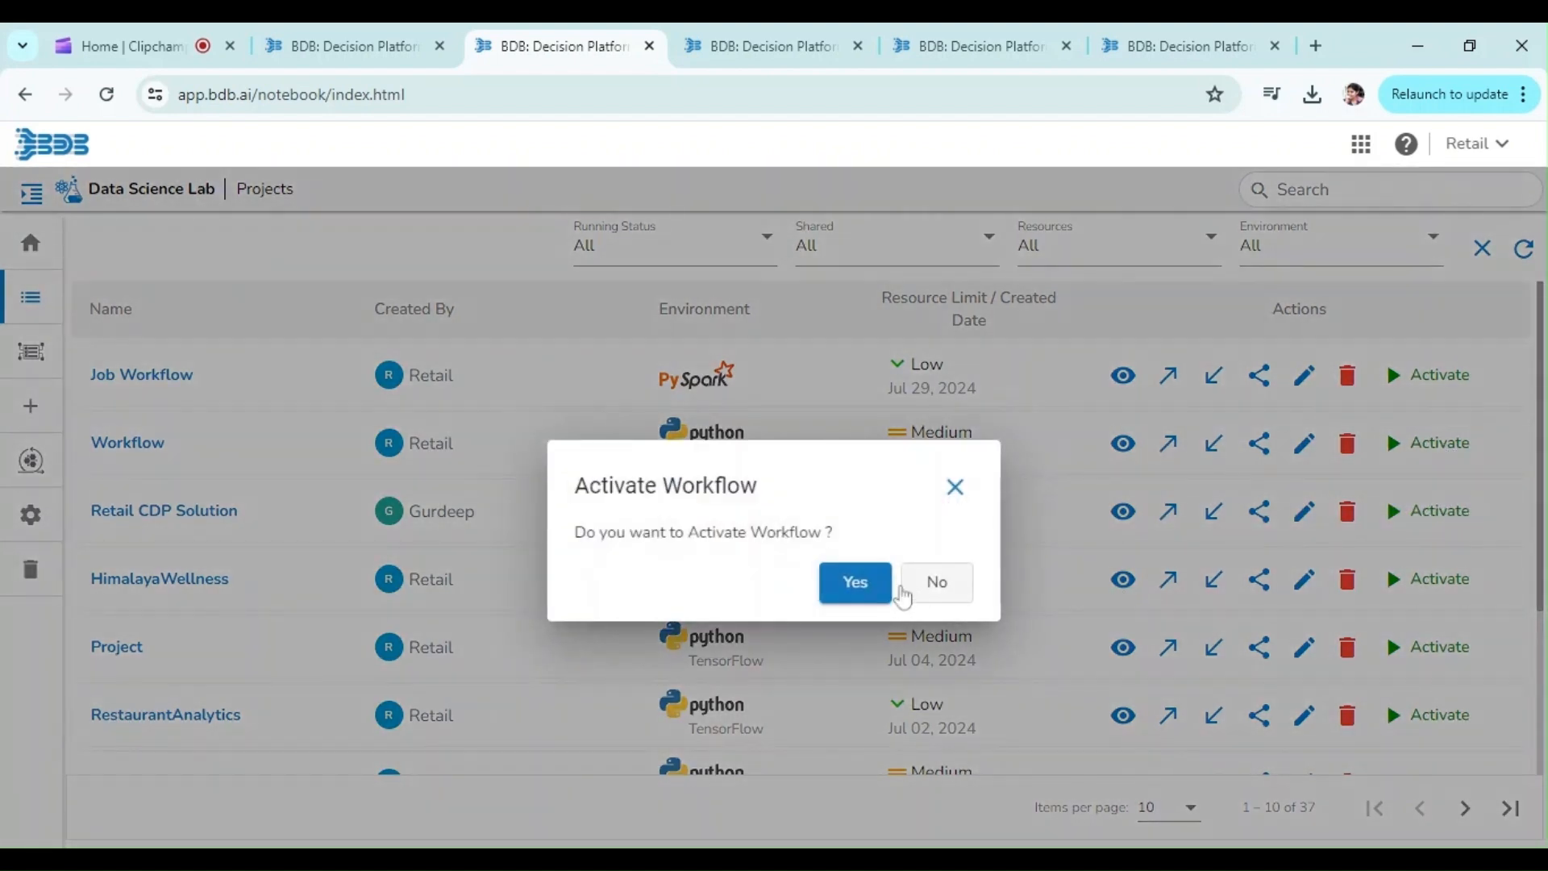
left_click(857, 583)
double_click(128, 443)
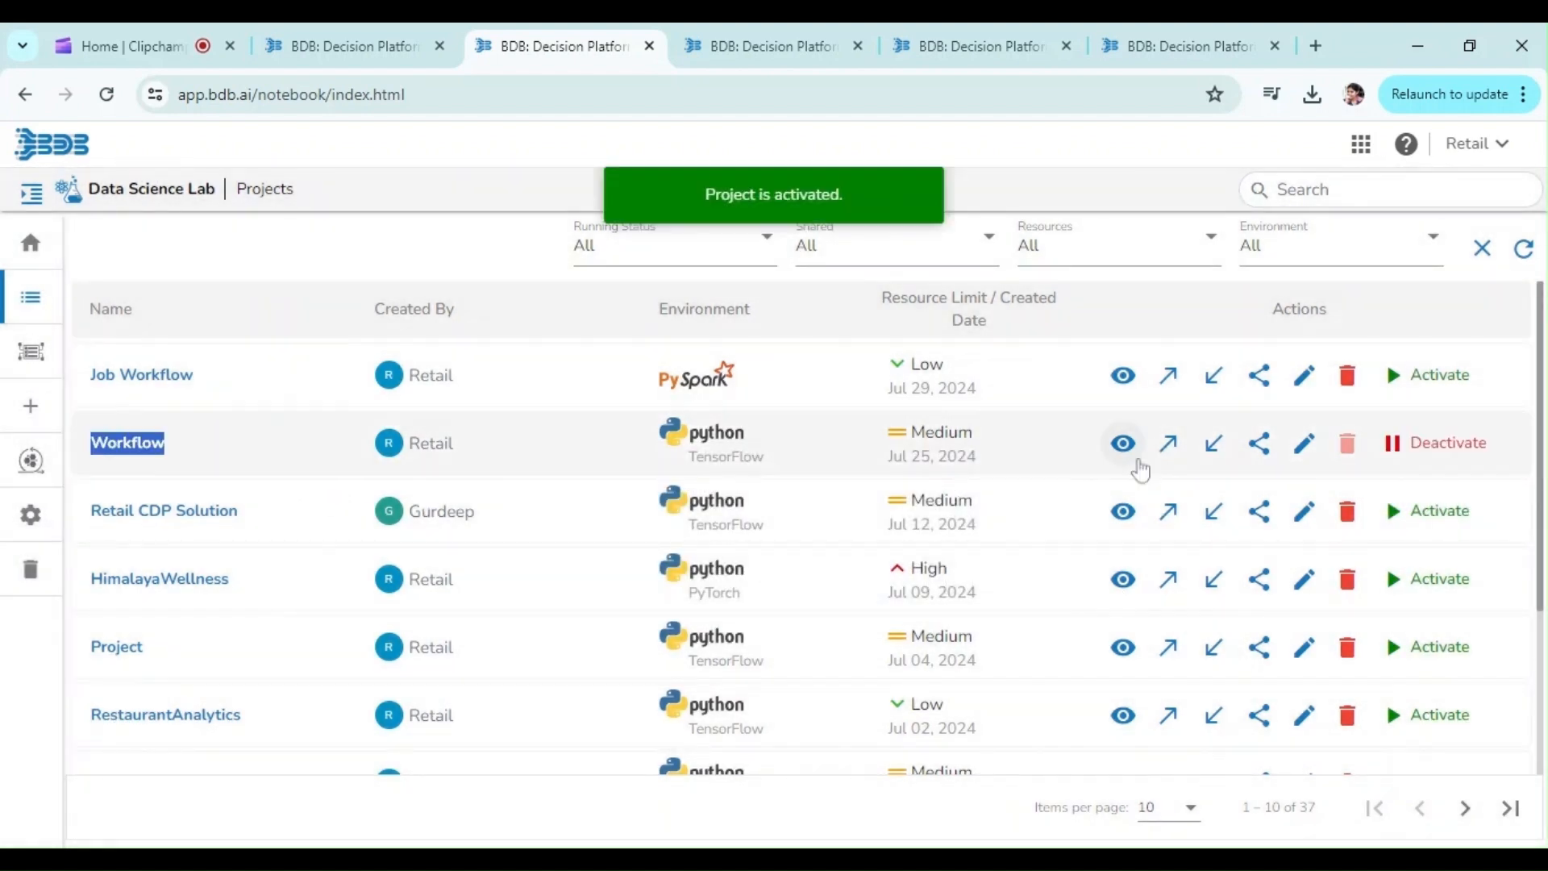
left_click(1138, 463)
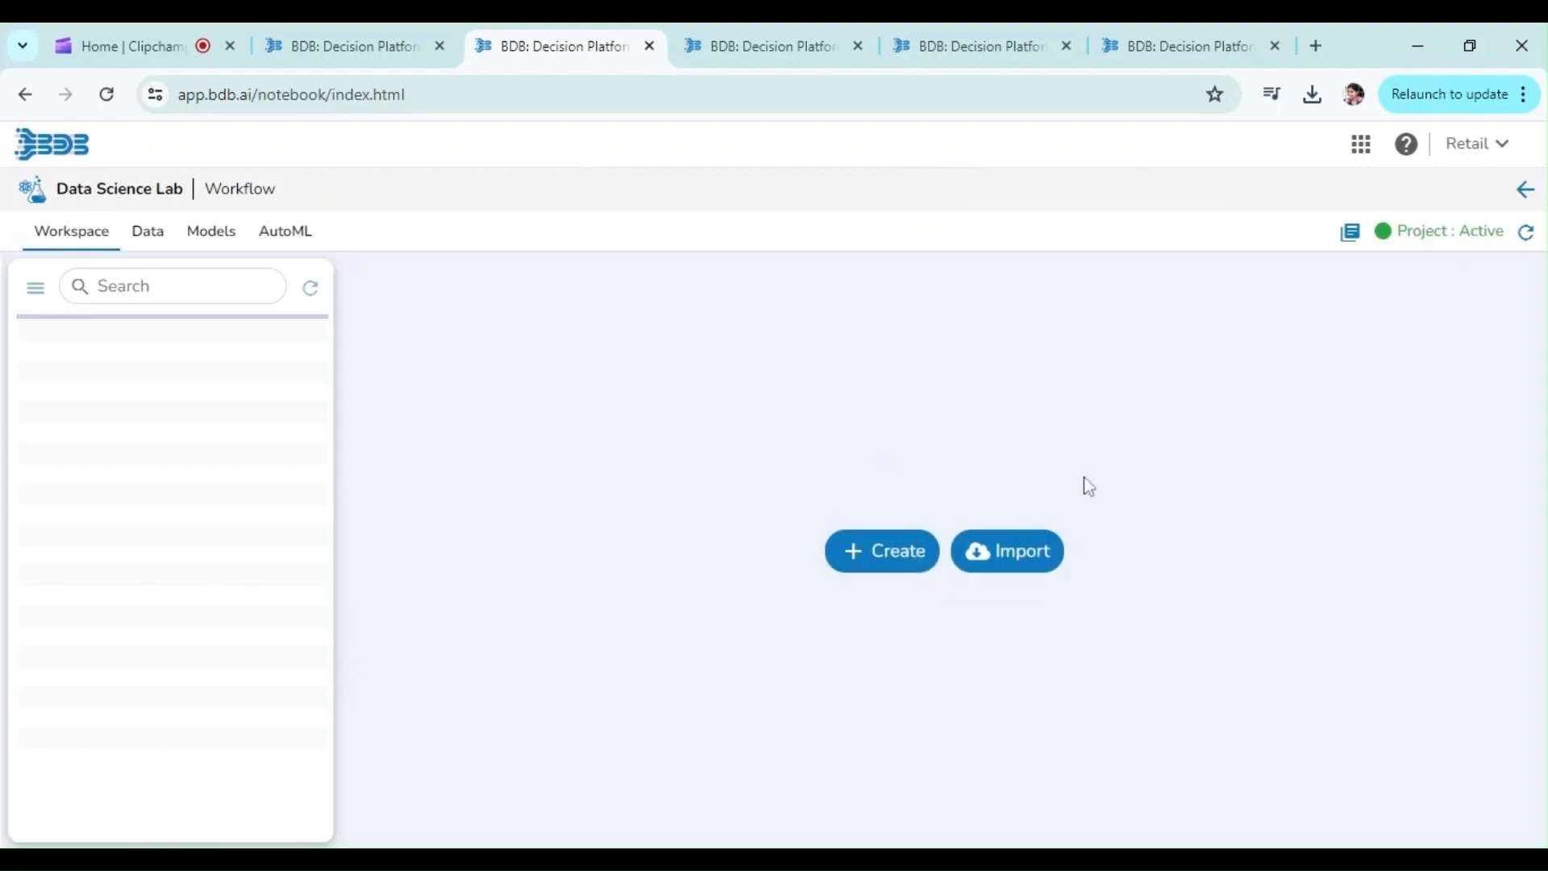
Step: Create a notebook named Python_Workflow2 with the description "Python Job" in the Repo folder
left_click(35, 326)
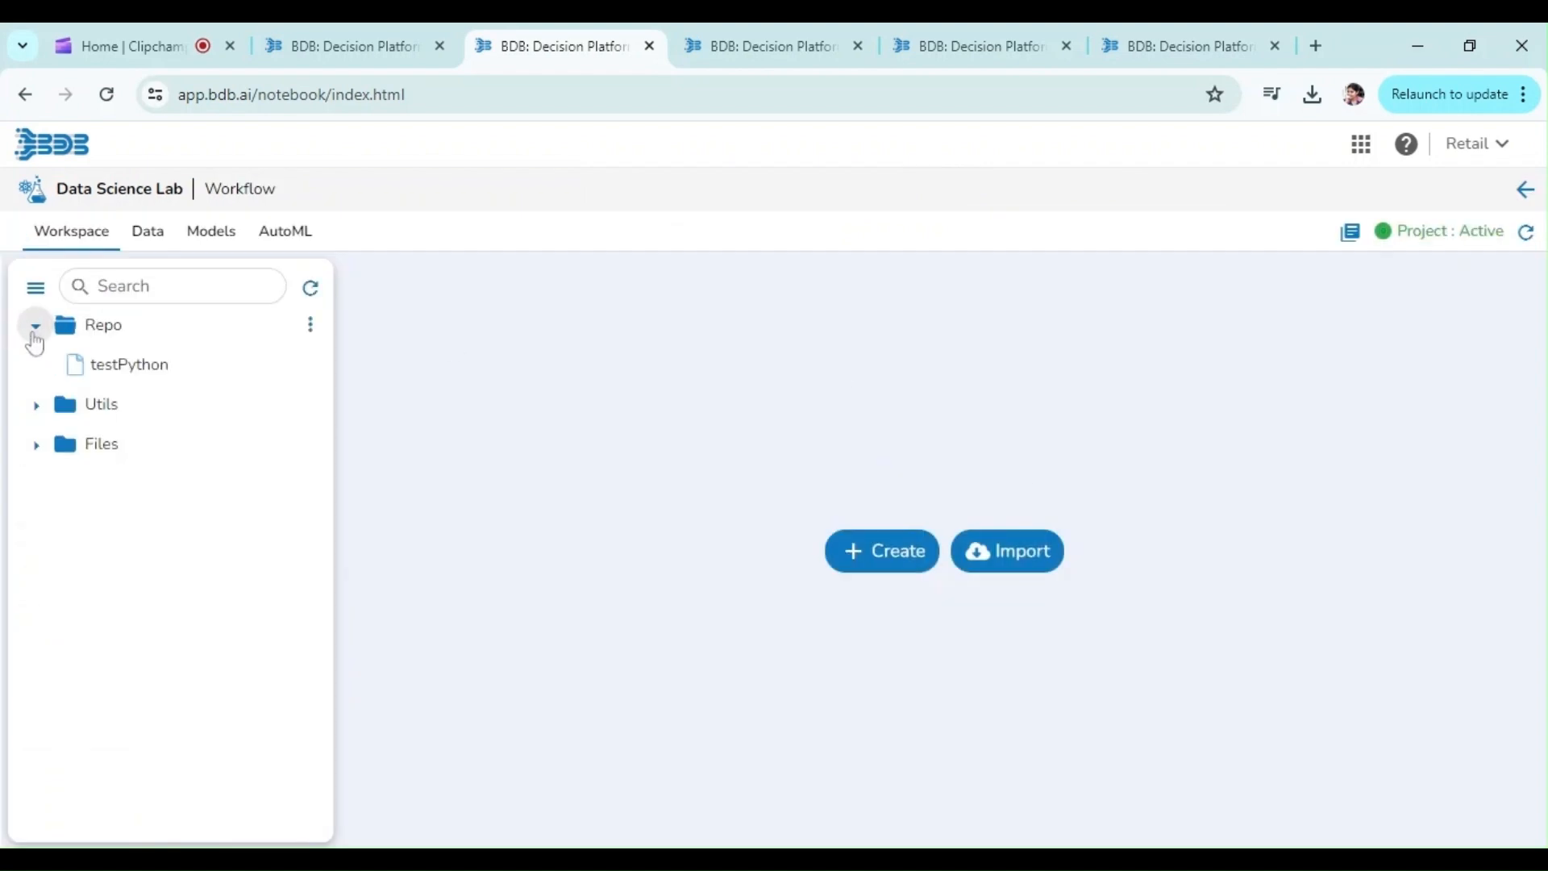
left_click(306, 327)
left_click(270, 372)
type("Python_Wokrlf")
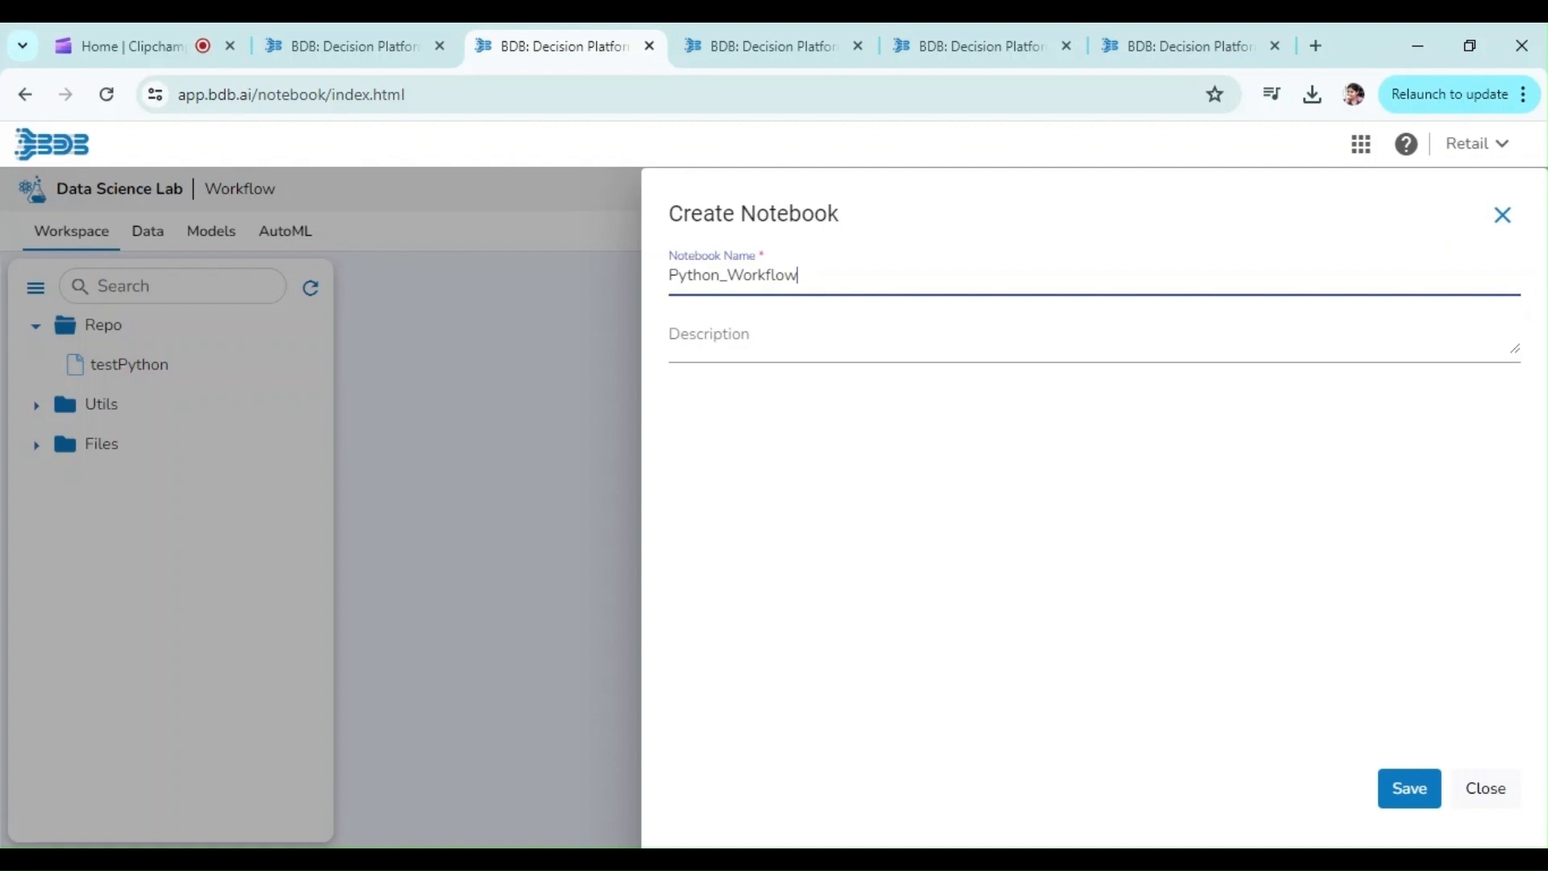
left_click(807, 334)
type("Python Job")
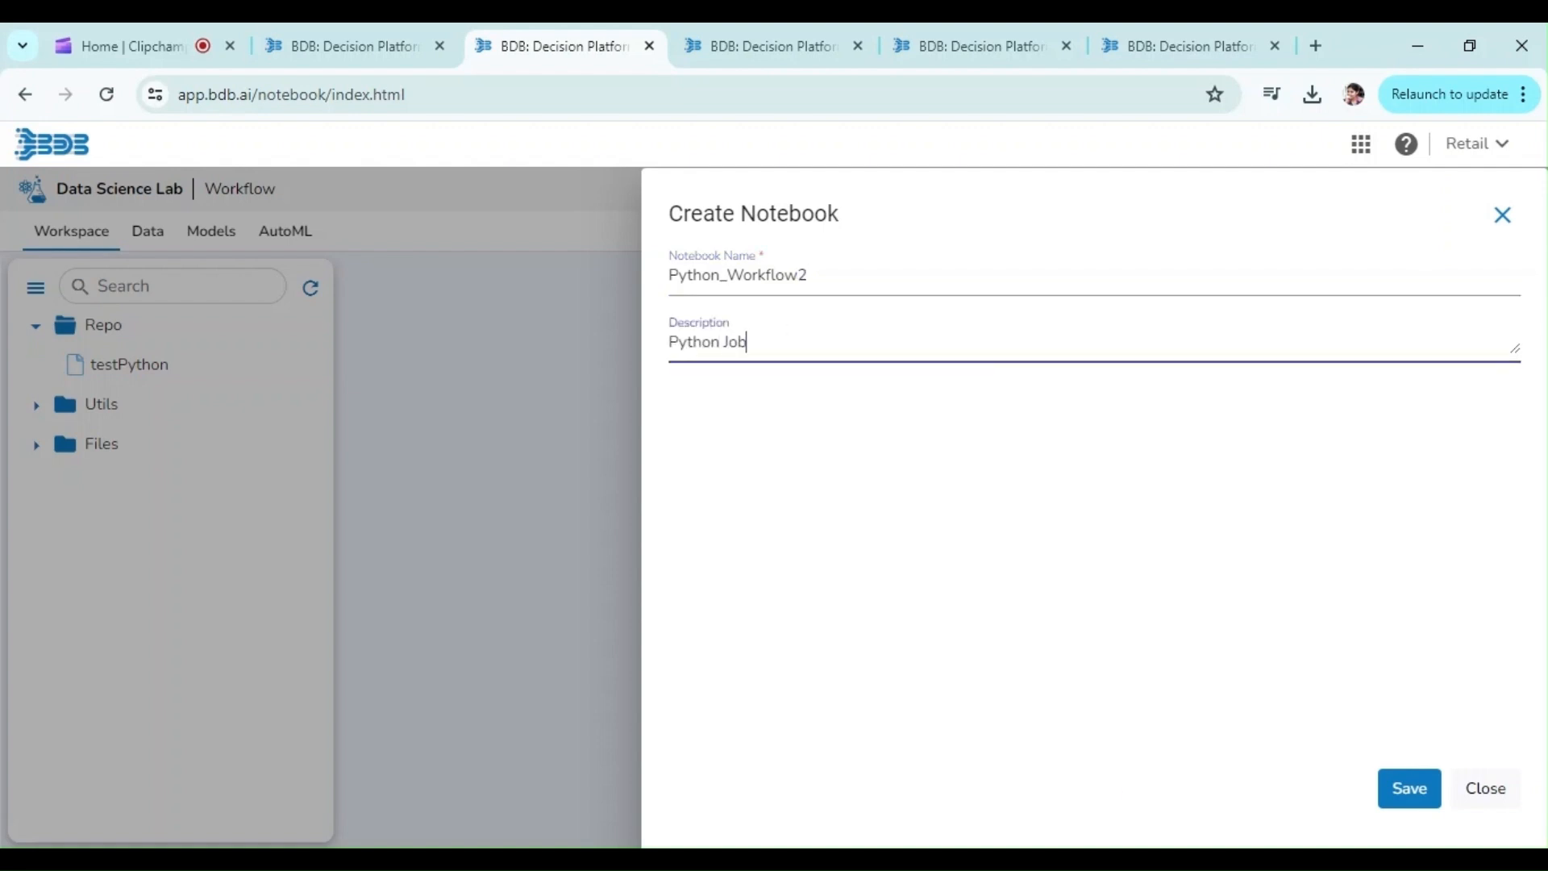
left_click(1408, 799)
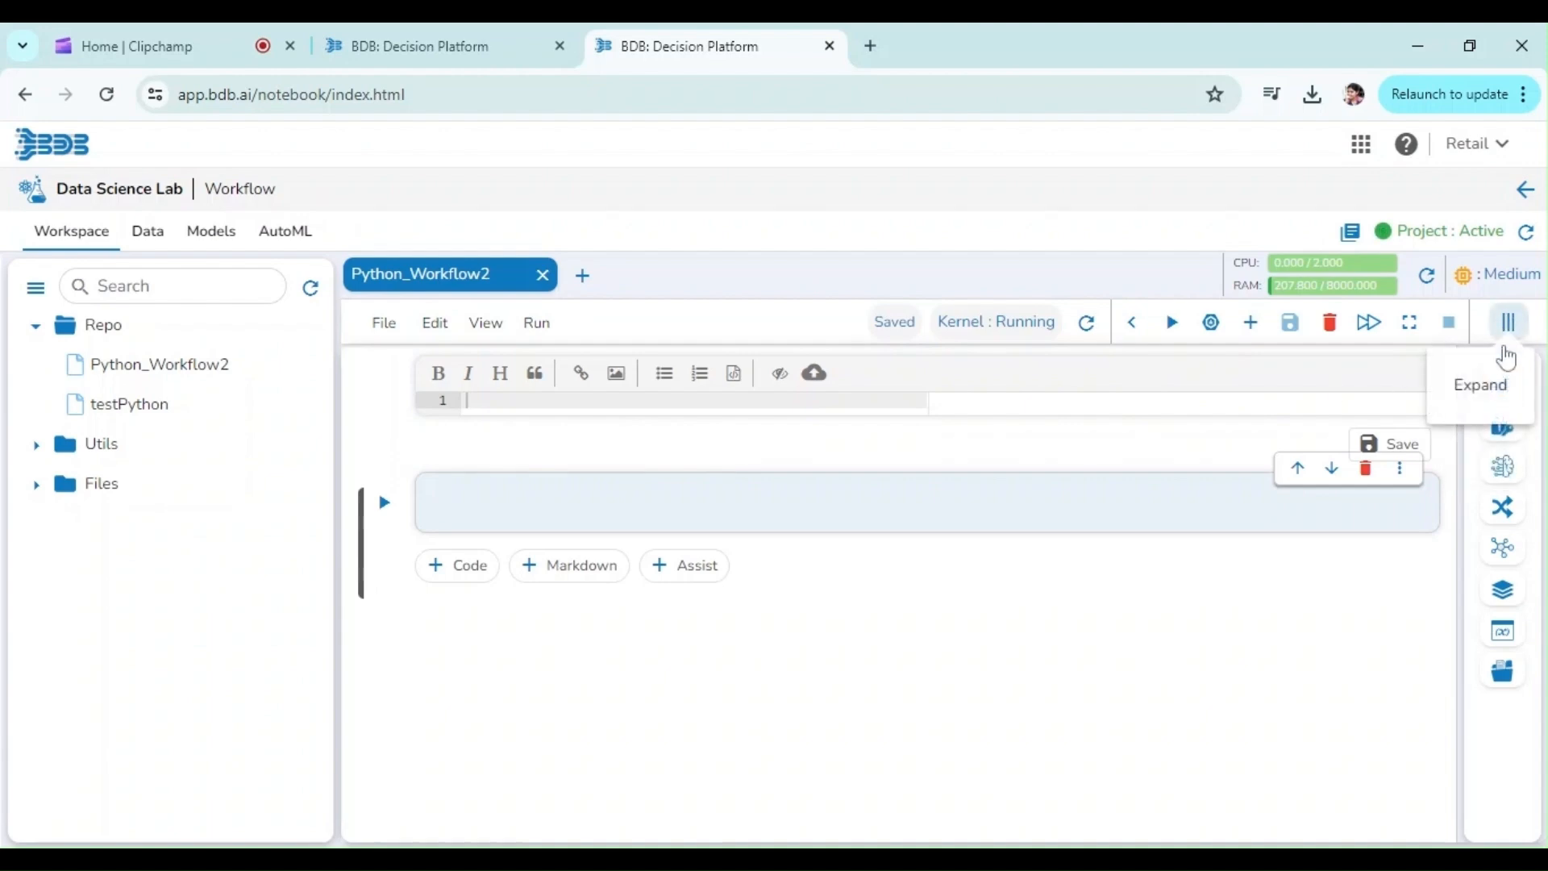
Step: Add the Hiring Data file from the Data Sandbox Files source to the notebook's data
left_click(1503, 388)
left_click(1471, 401)
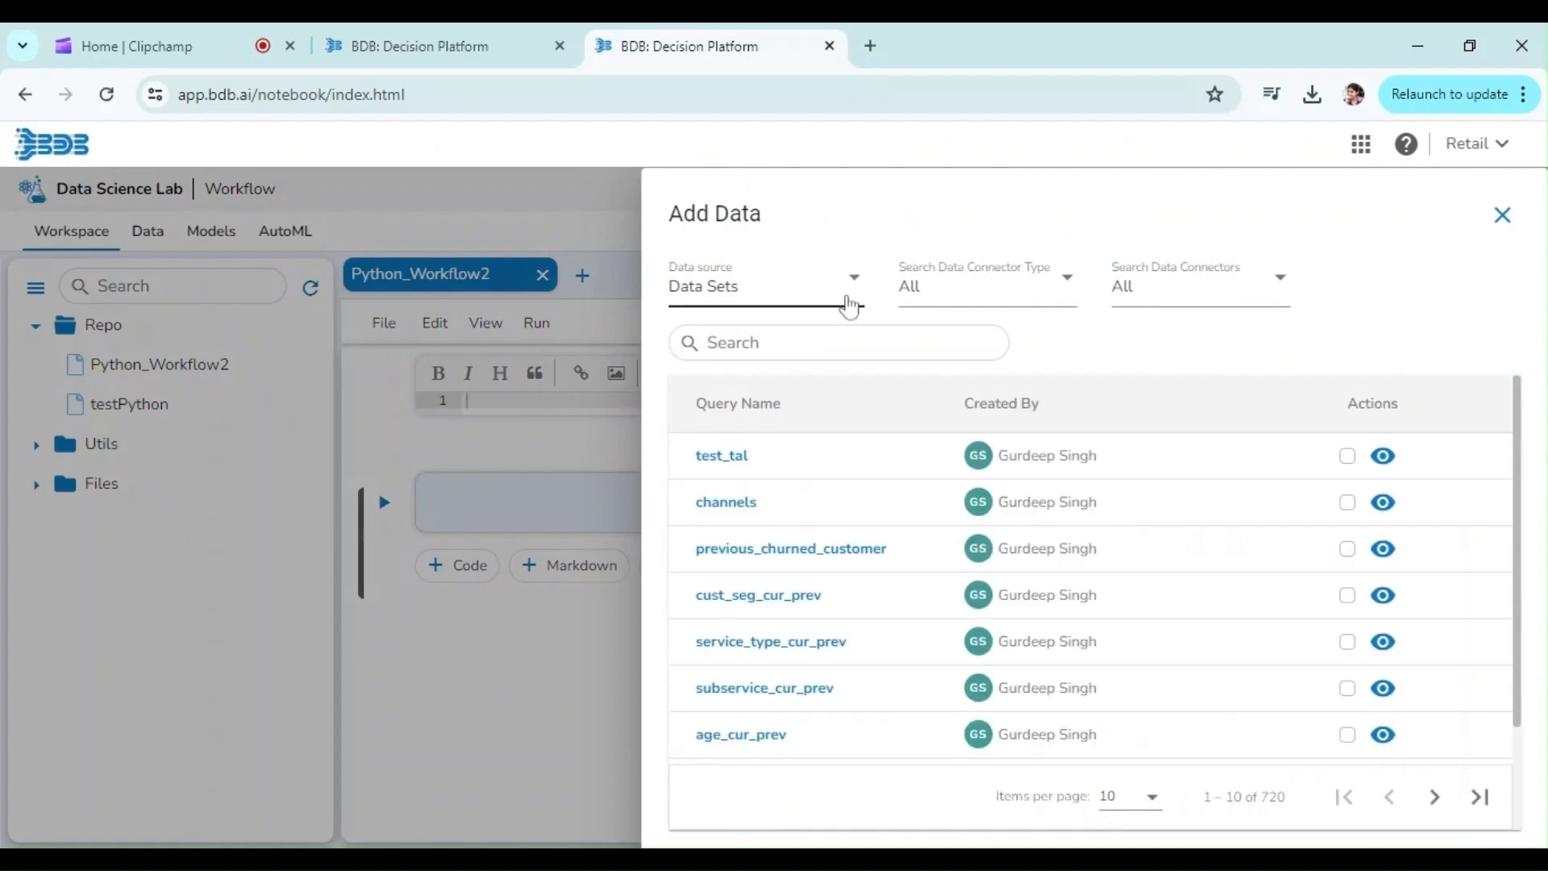
left_click(848, 305)
left_click(819, 364)
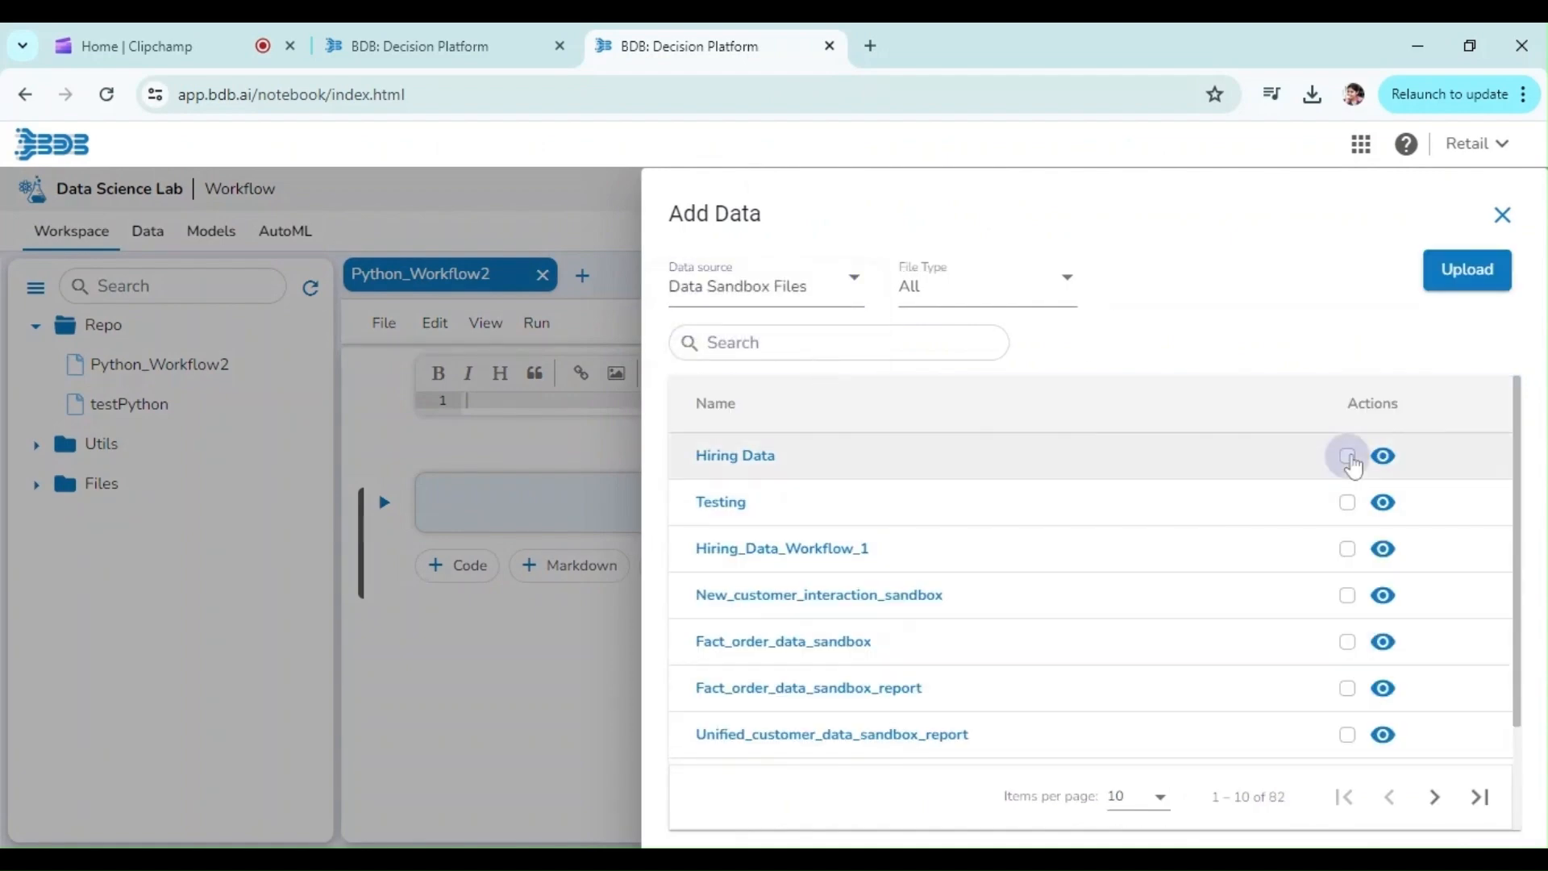
left_click(1347, 457)
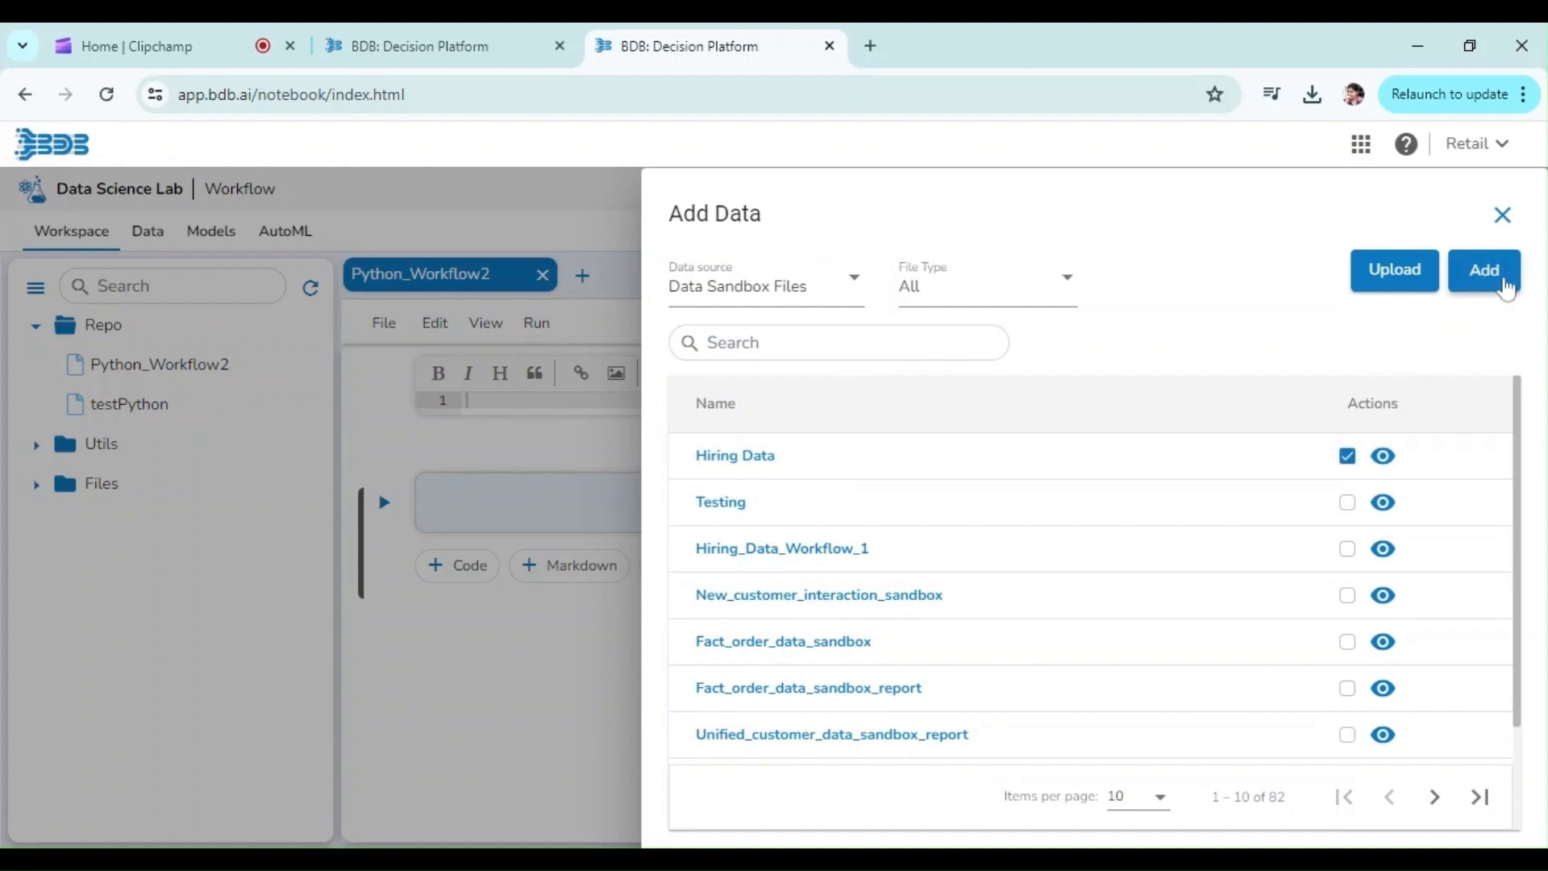
left_click(1505, 282)
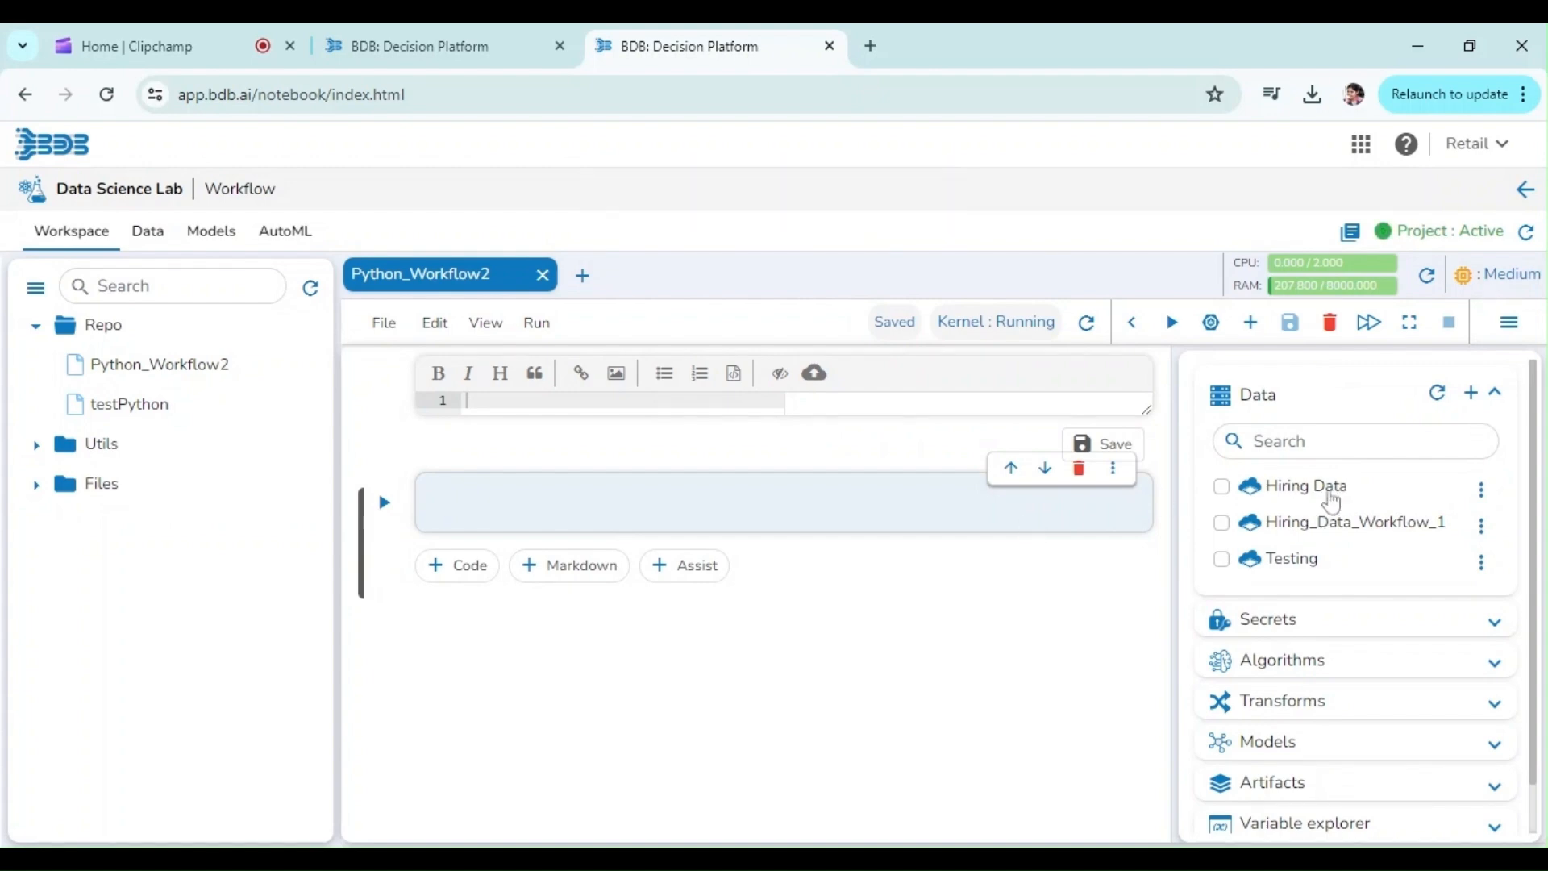
Step: Insert the generated loading code for Hiring Data into the empty code cell and run it
left_click(1221, 488)
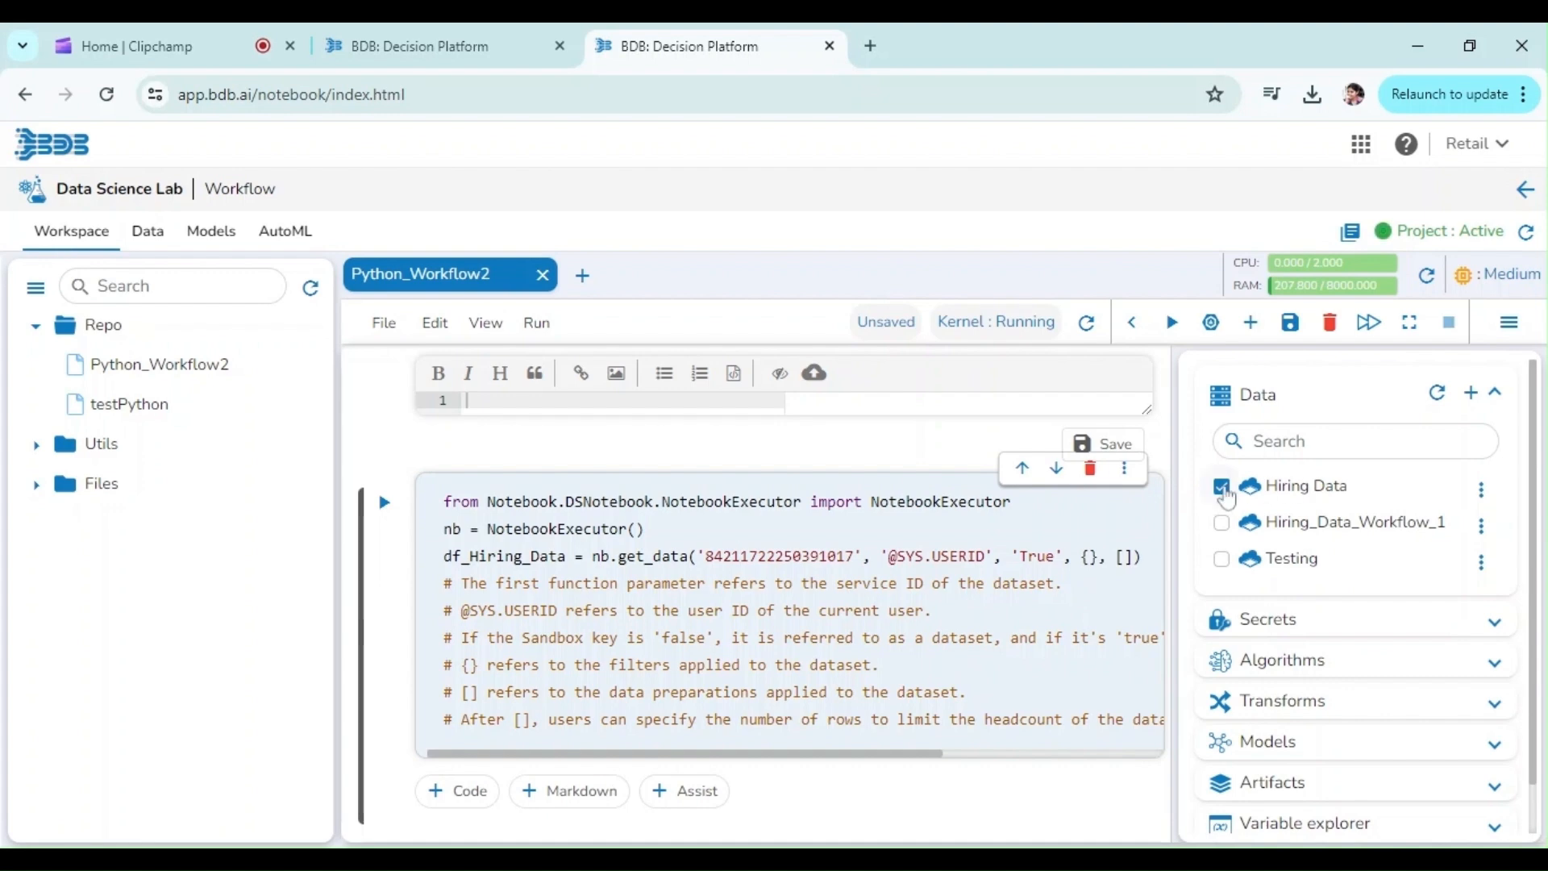
left_click(1222, 487)
left_click(949, 488)
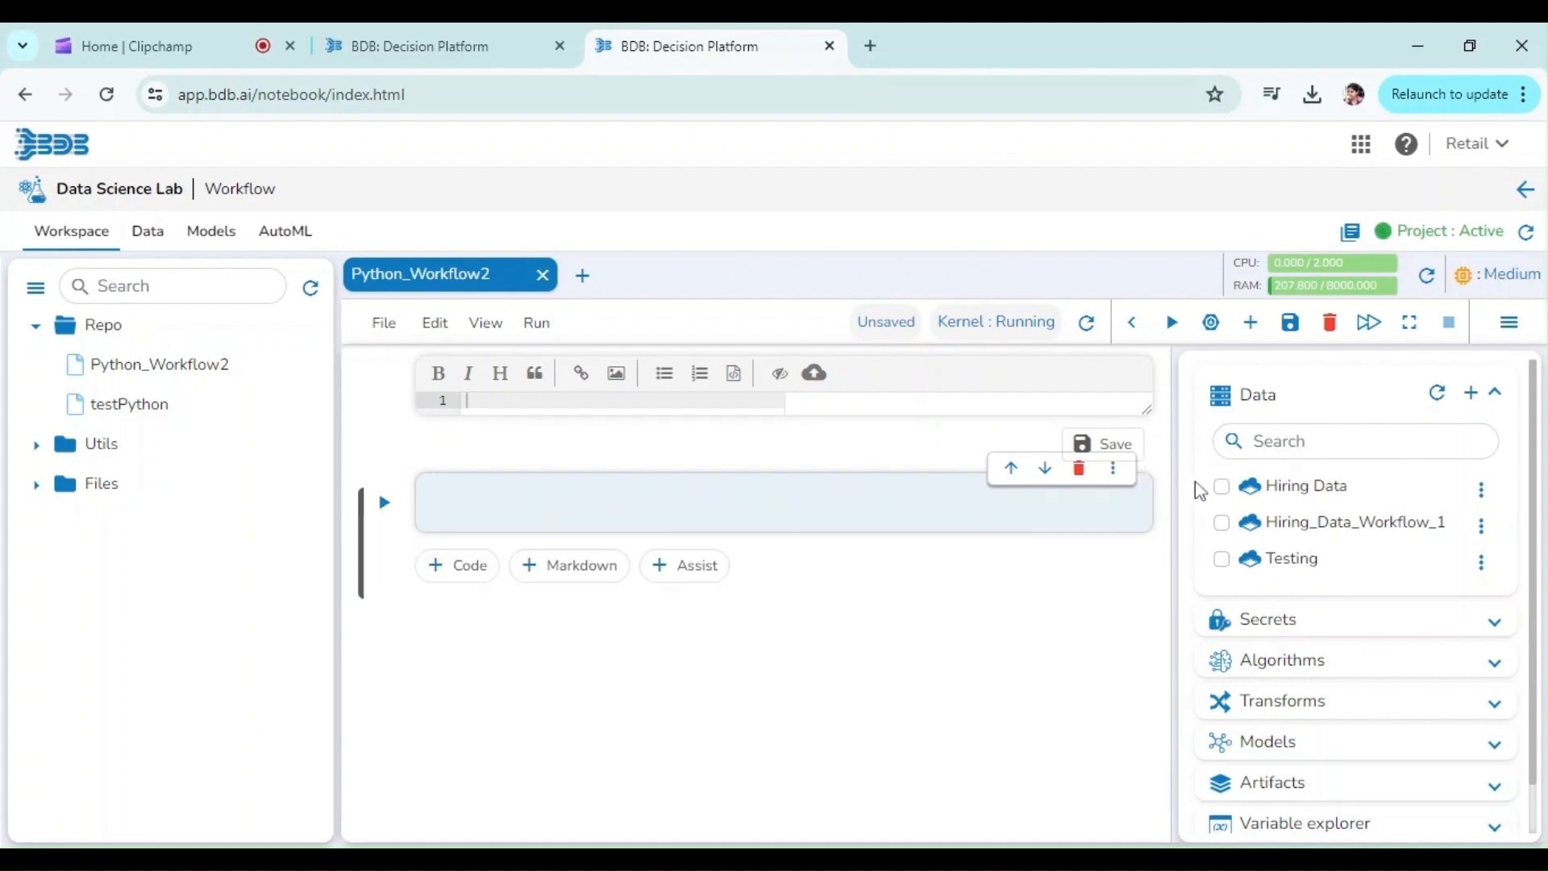
left_click(1221, 486)
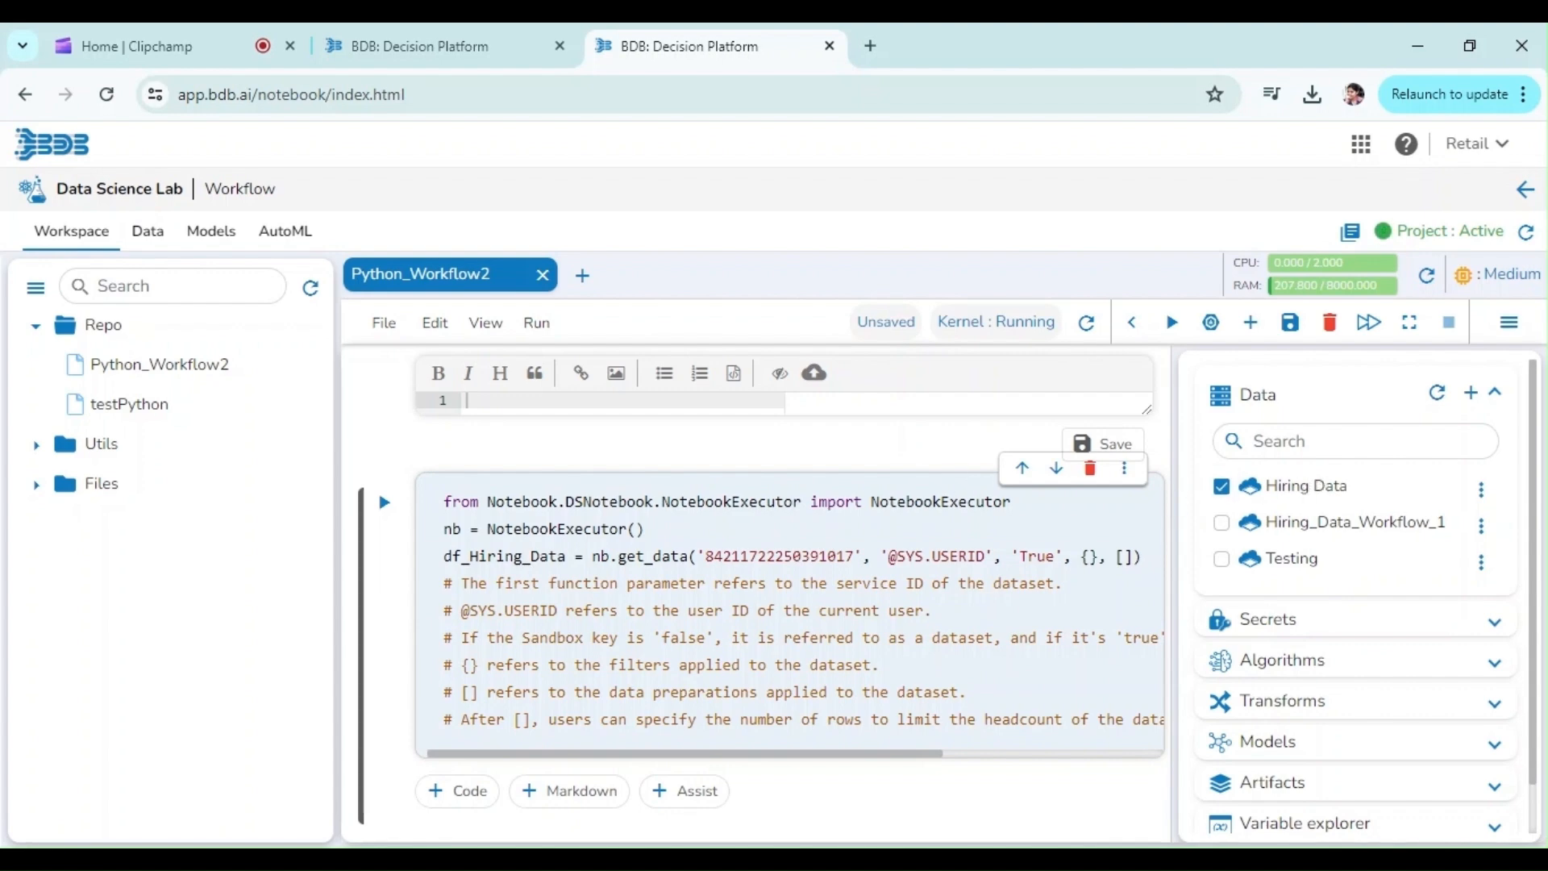
left_click(384, 502)
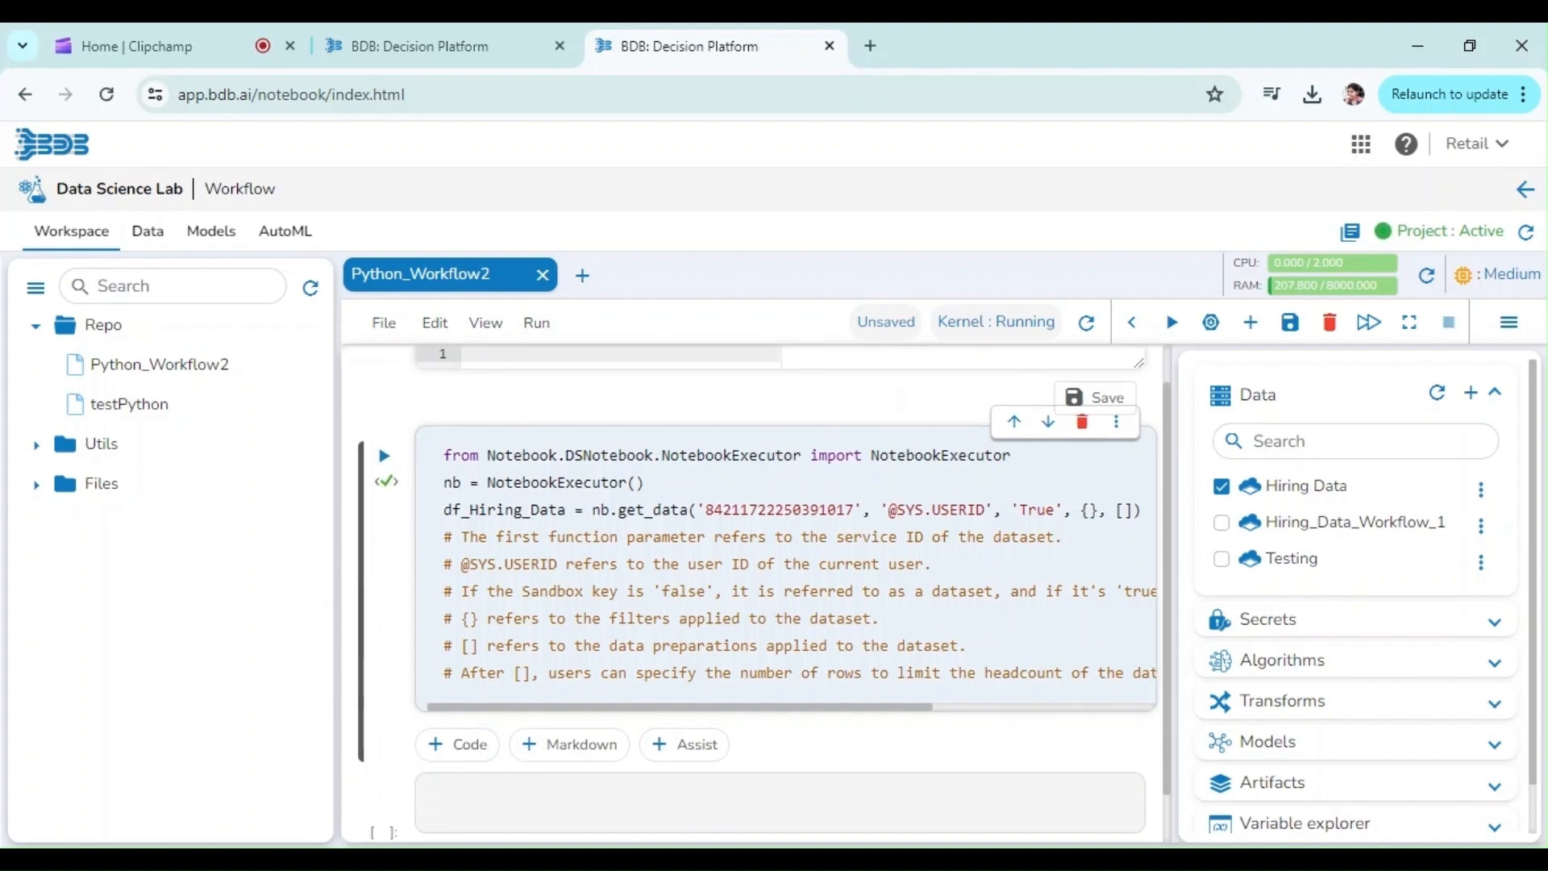
Step: Copy the df_Hiring_Data variable name into the next empty cell and run it to display the dataframe
double_click(505, 510)
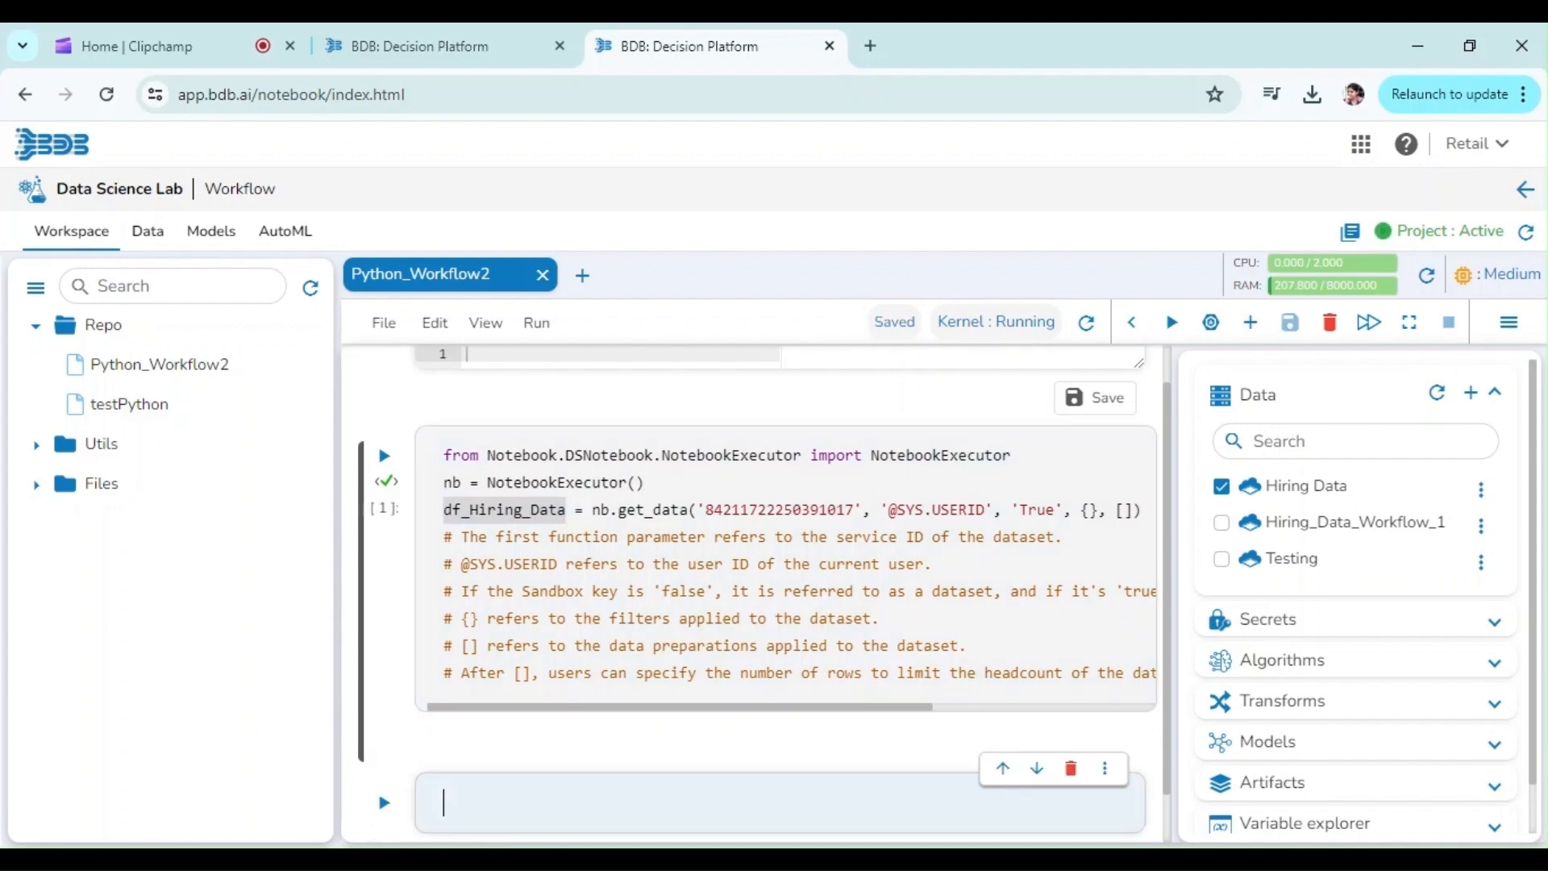
type("df_Hiring_Data")
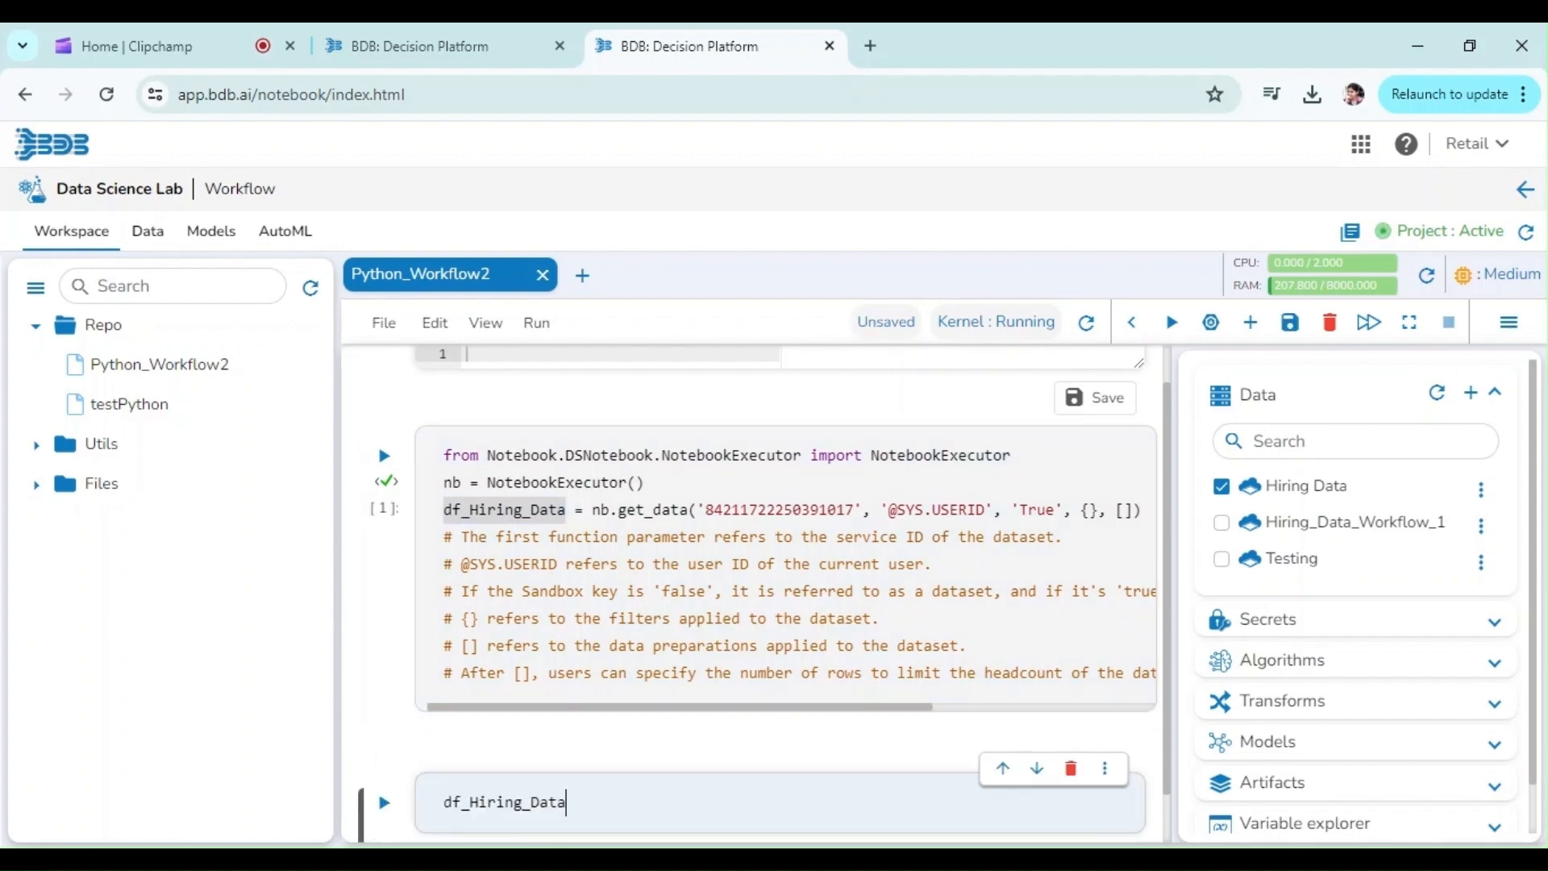
left_click(385, 804)
scroll(1177, 650, "down", 5)
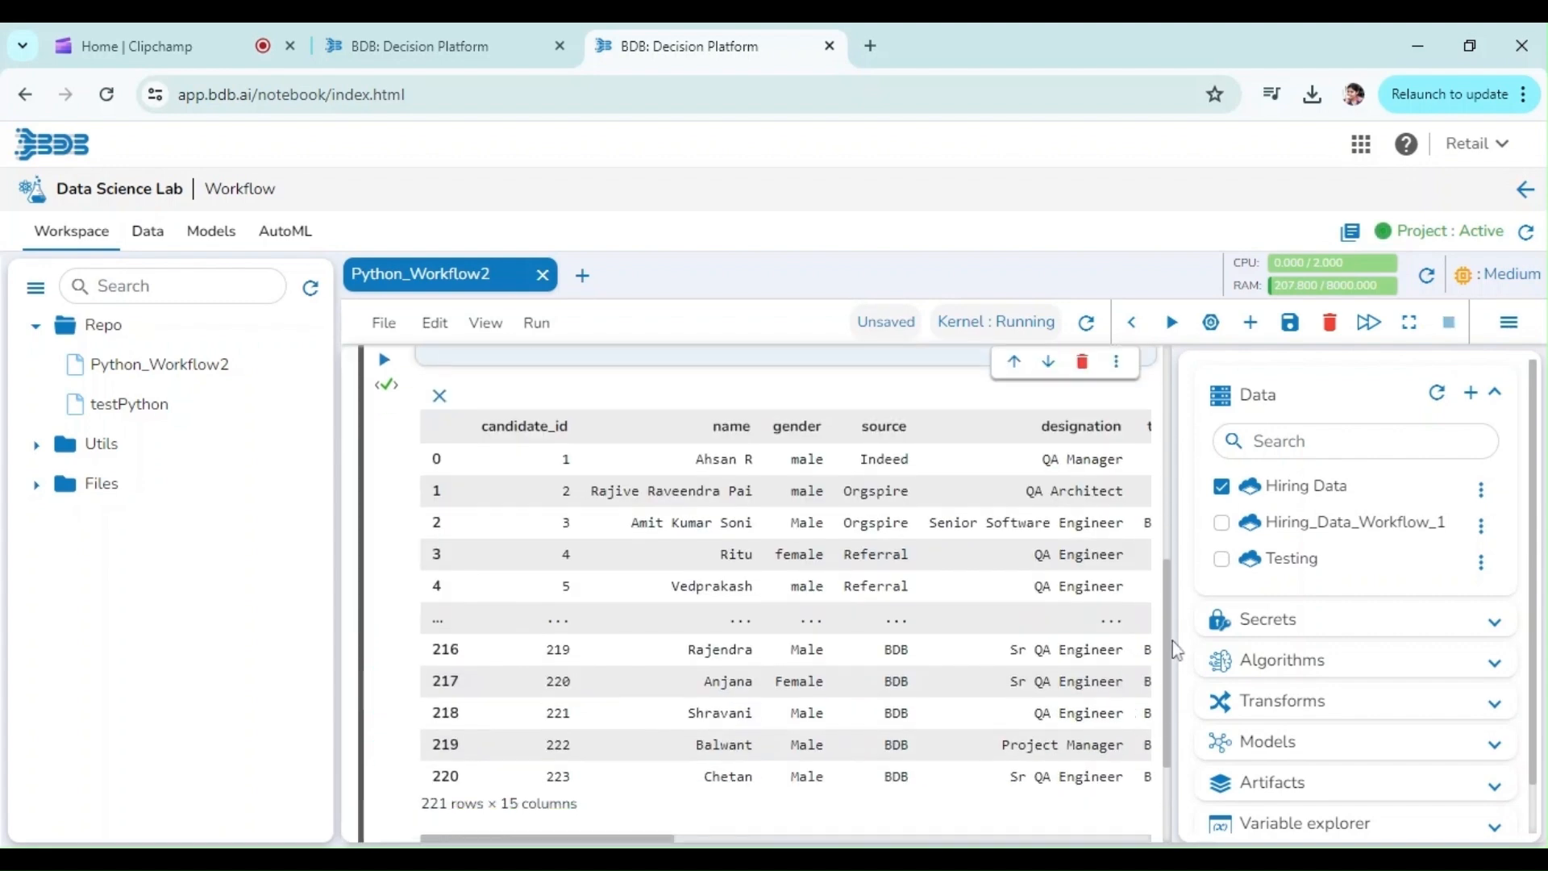
left_click_drag(1158, 763, 1169, 839)
Step: Select the AutoPrep data preparation for Hiring Data, review its transforms, and insert the prepared-data loading code into the new empty cell
left_click(443, 746)
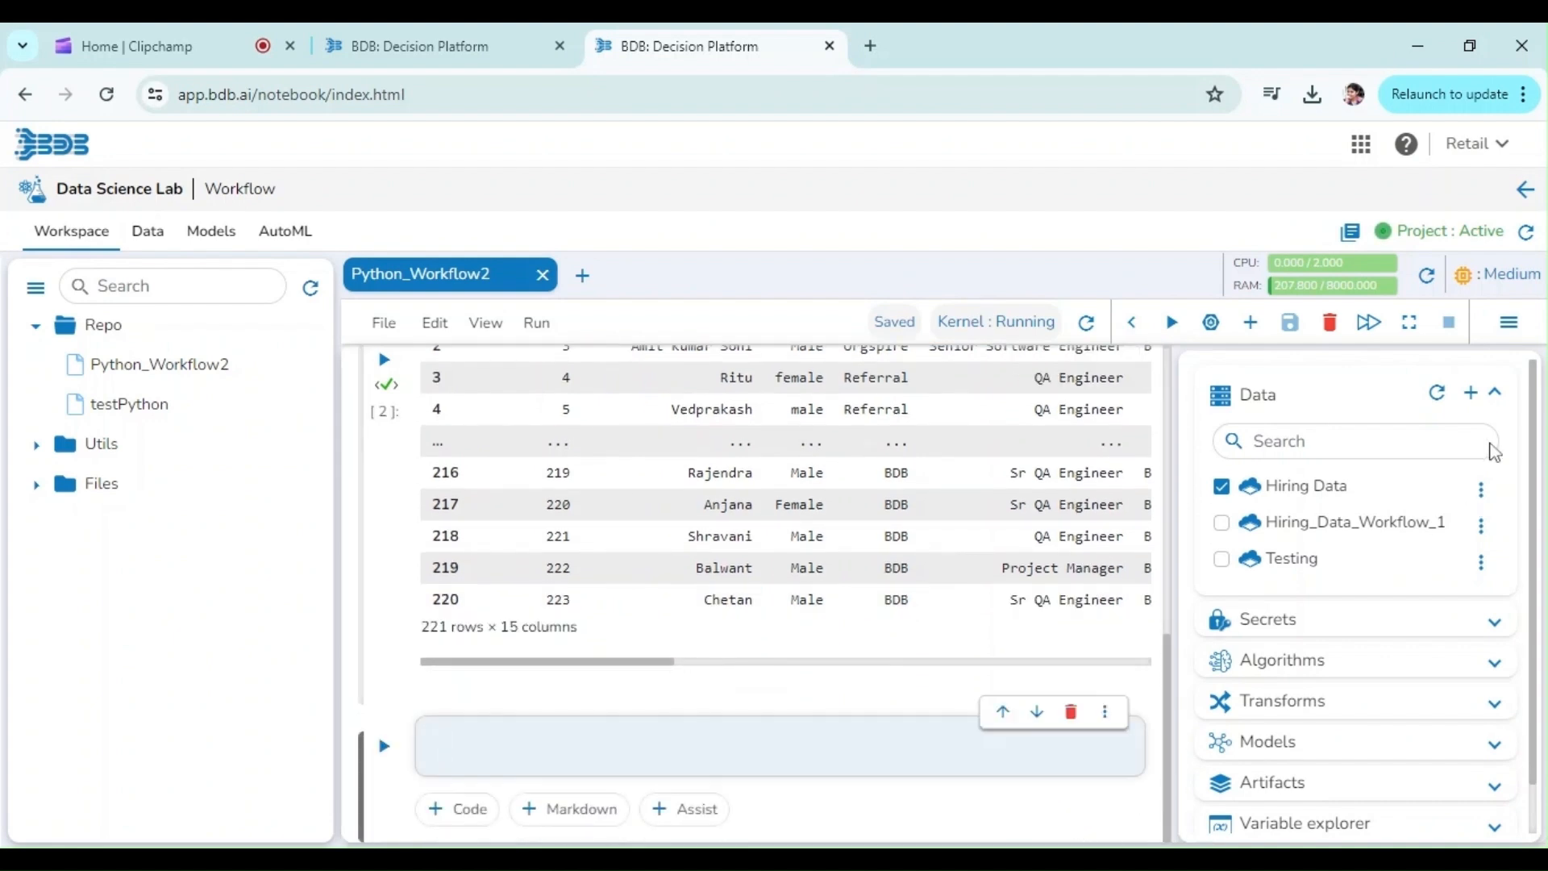
left_click(1482, 489)
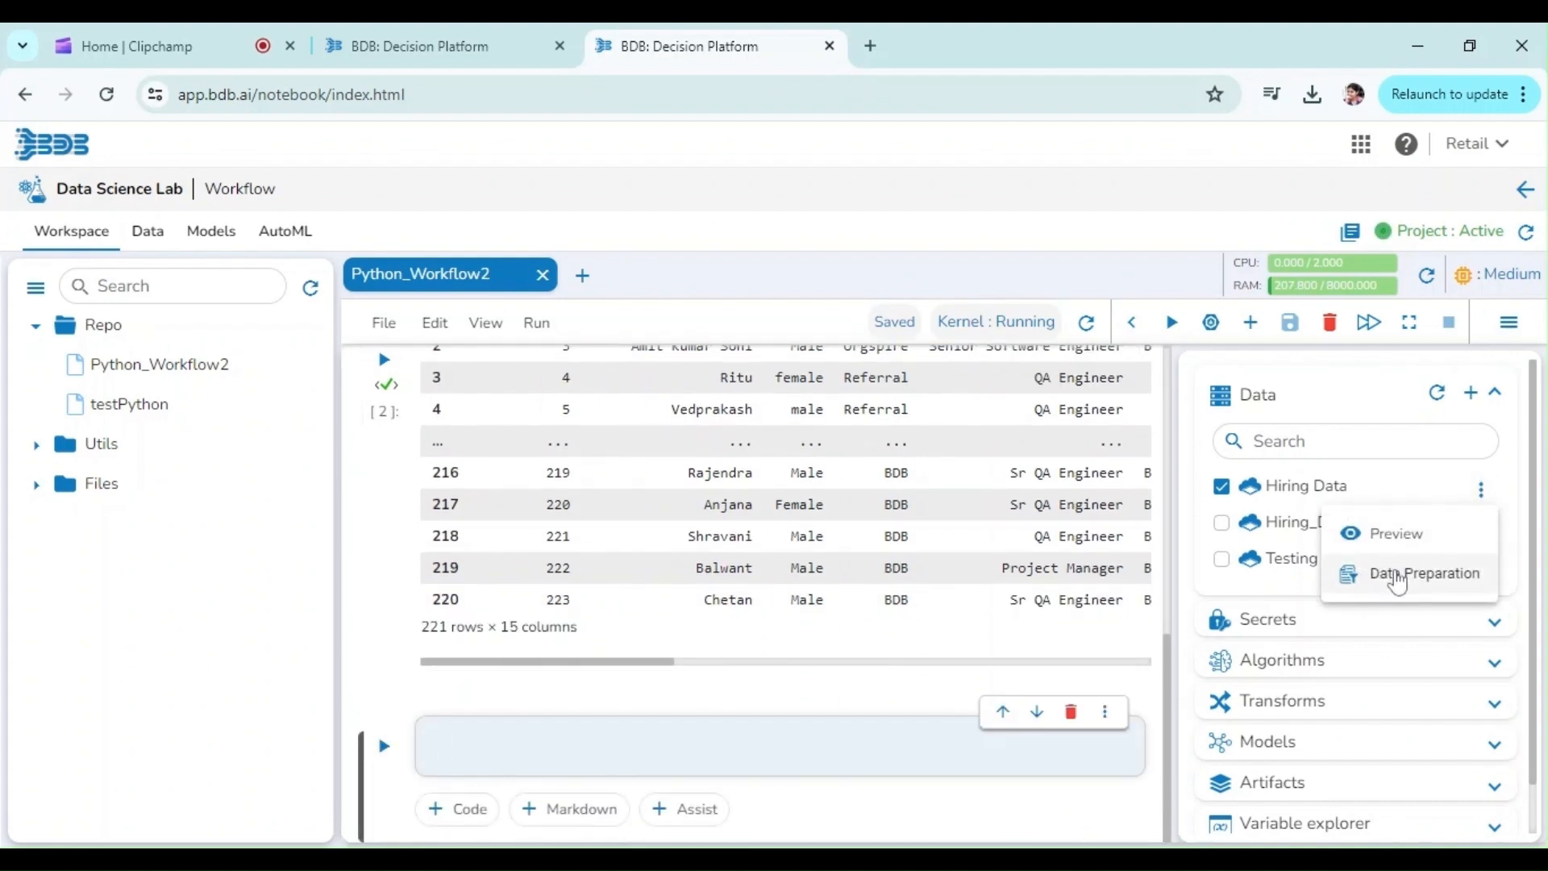
left_click(1387, 571)
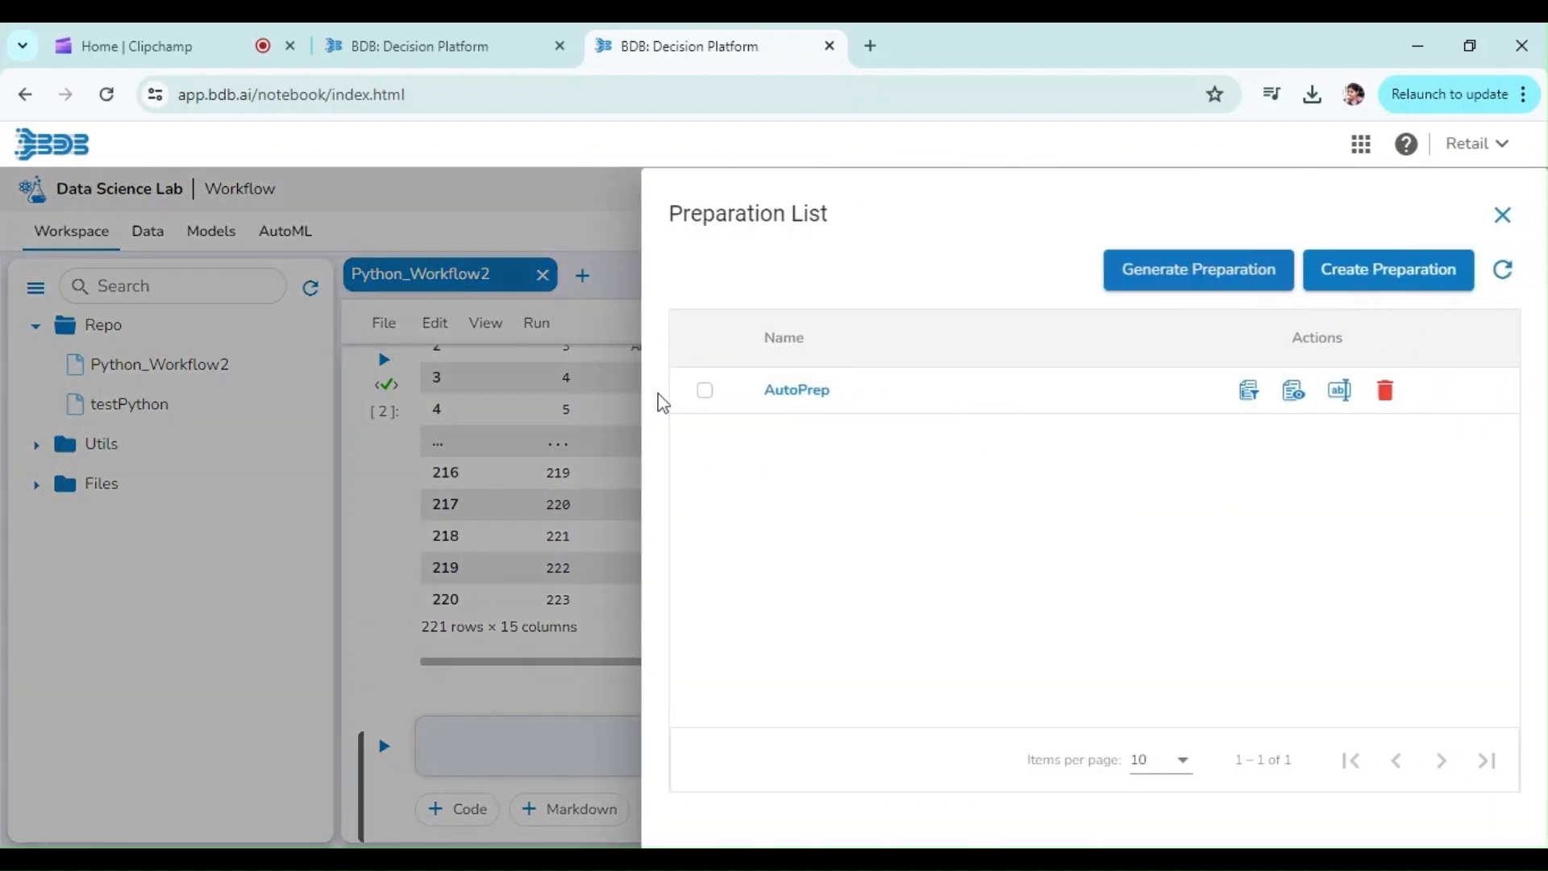
left_click(707, 393)
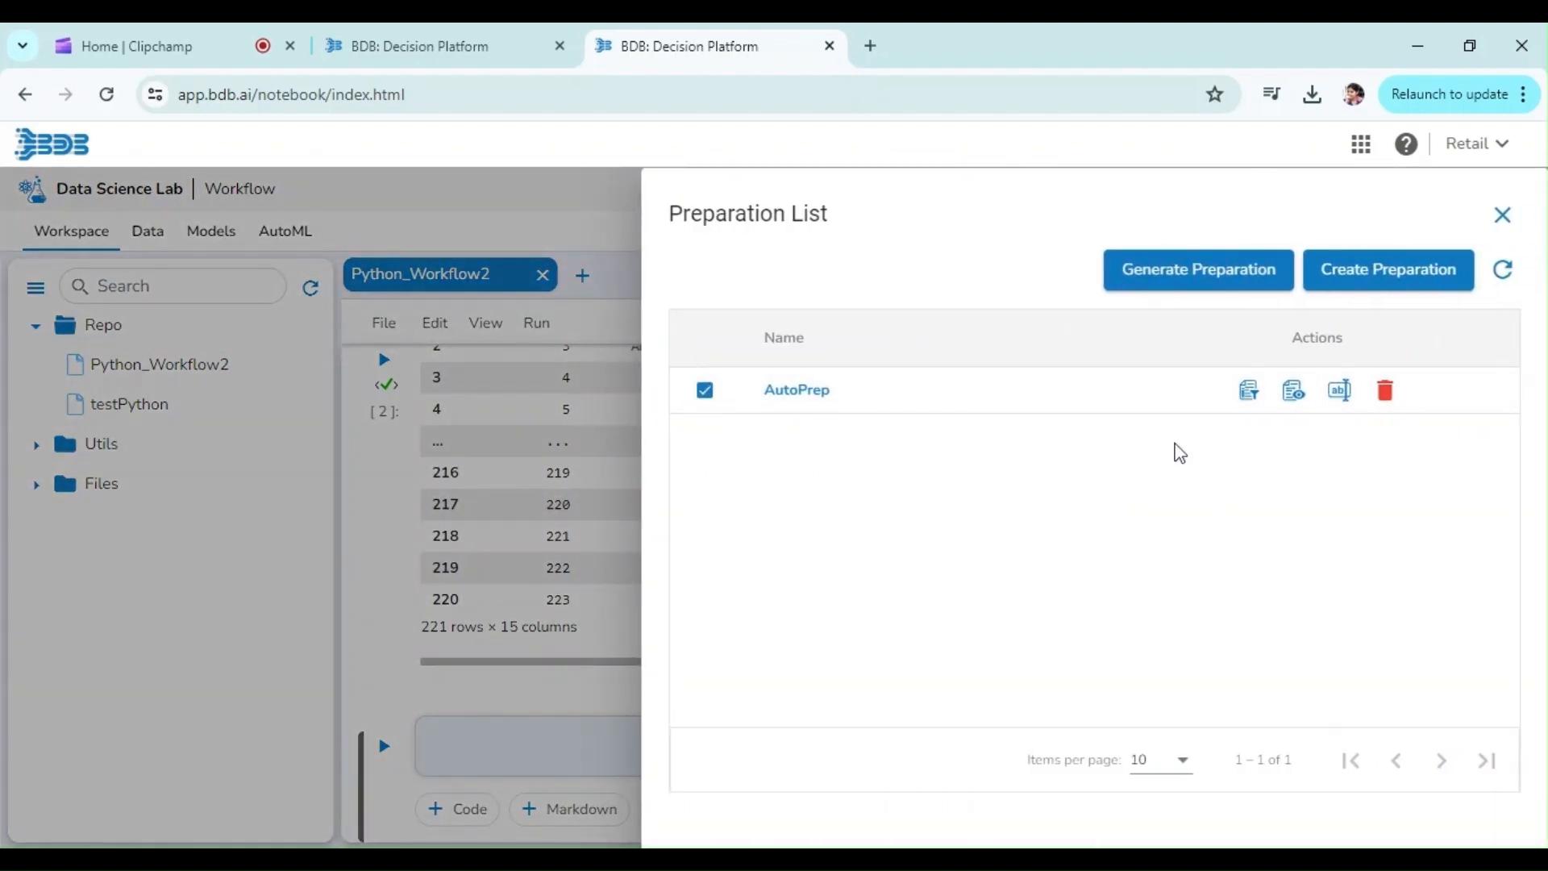
left_click(1293, 390)
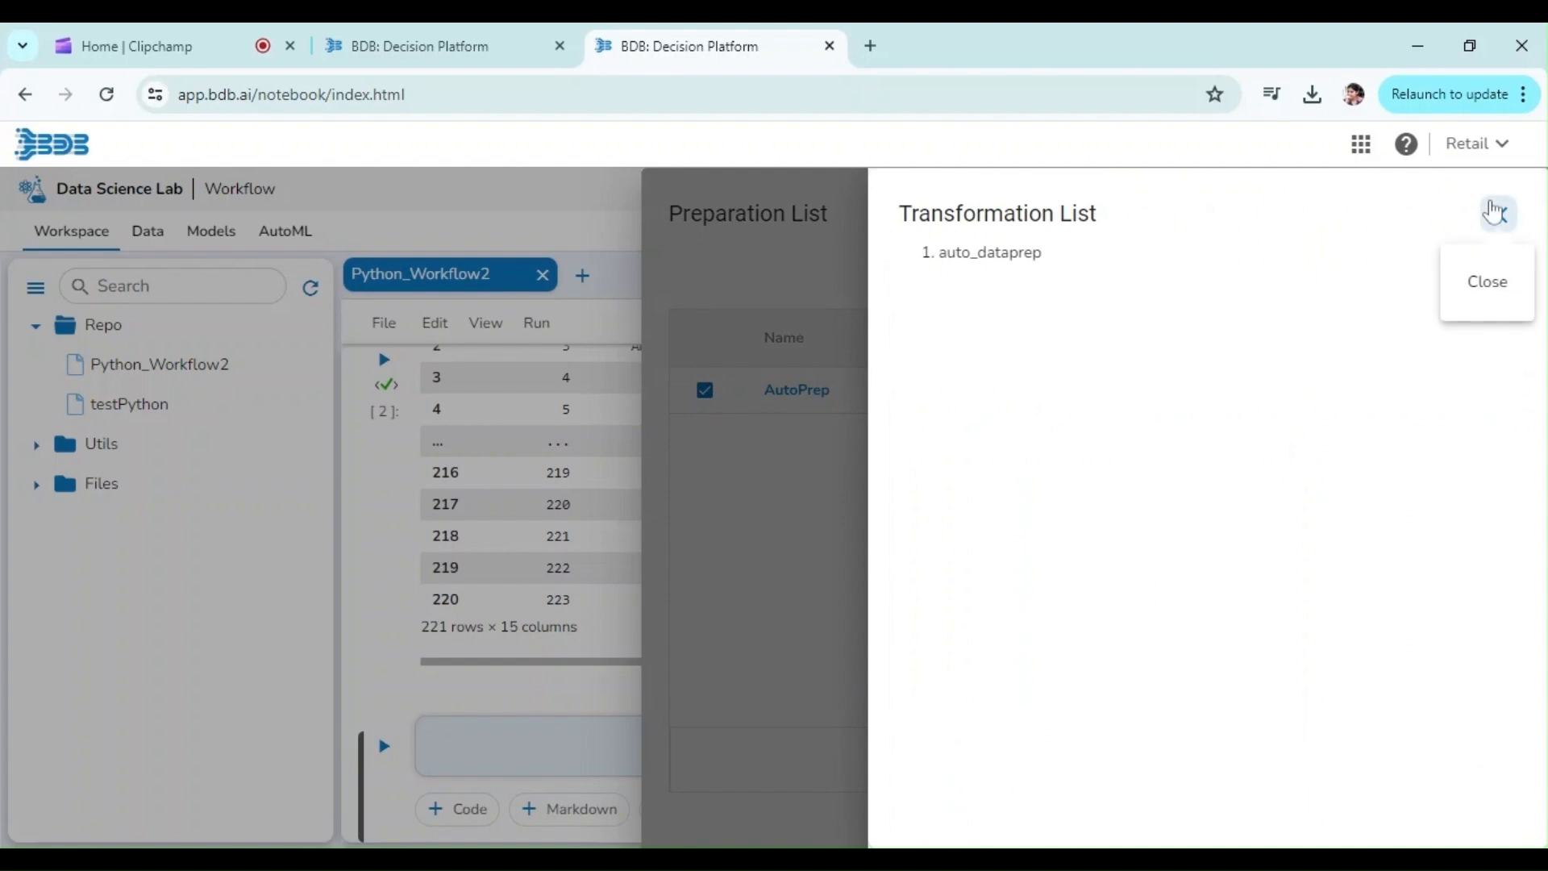
left_click(1498, 214)
left_click(1206, 270)
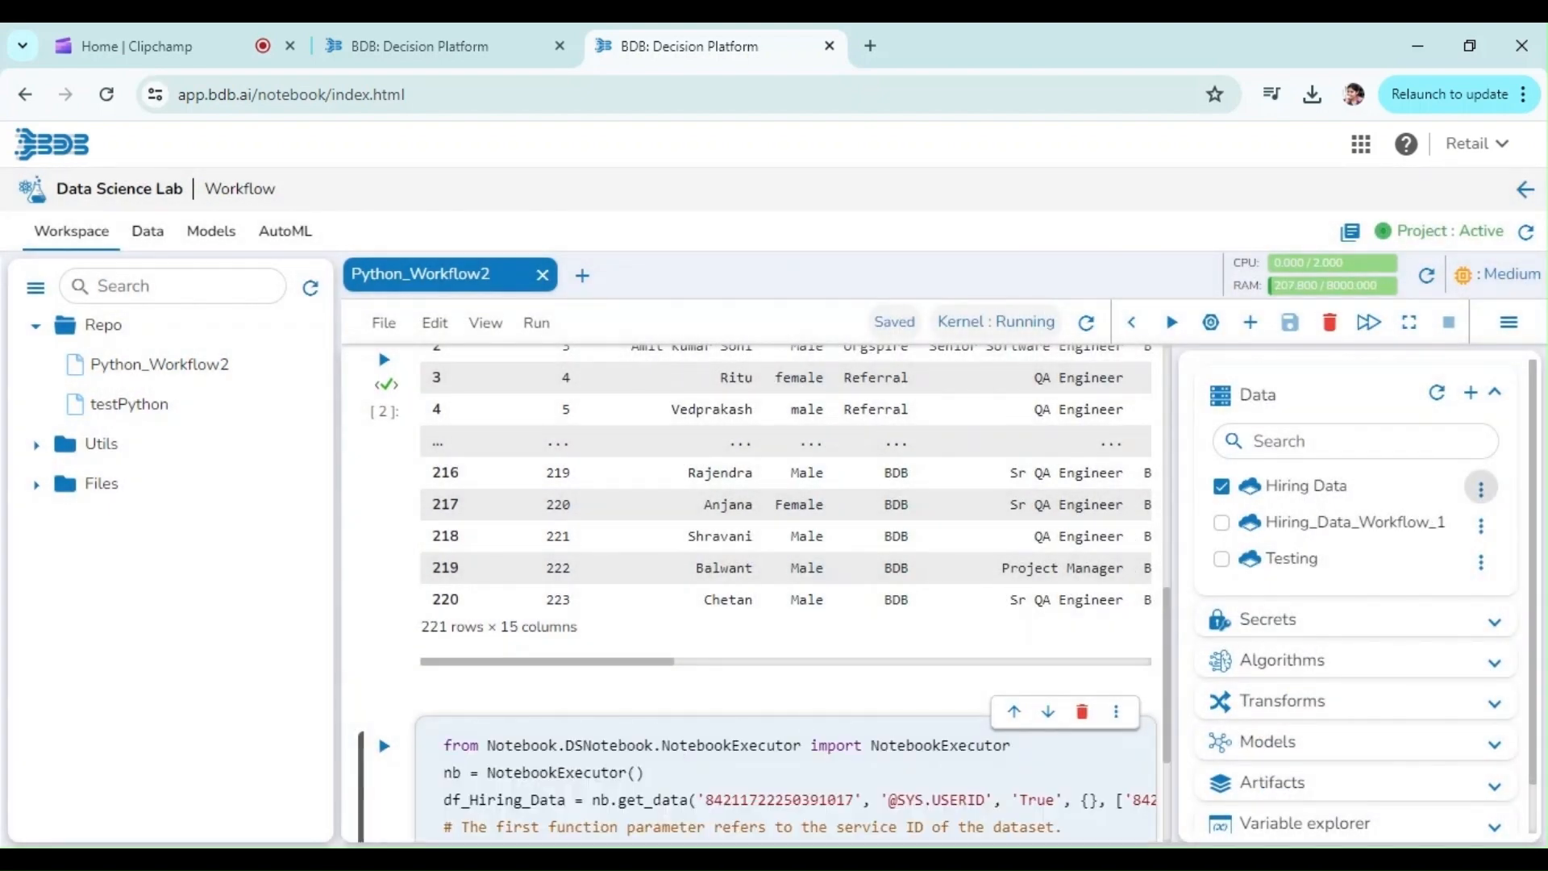
Step: Rename the dataframe variable in the inserted code to df_Hiring_Data_Dataprep and run the cell
left_click(566, 800)
type("_Dataprep")
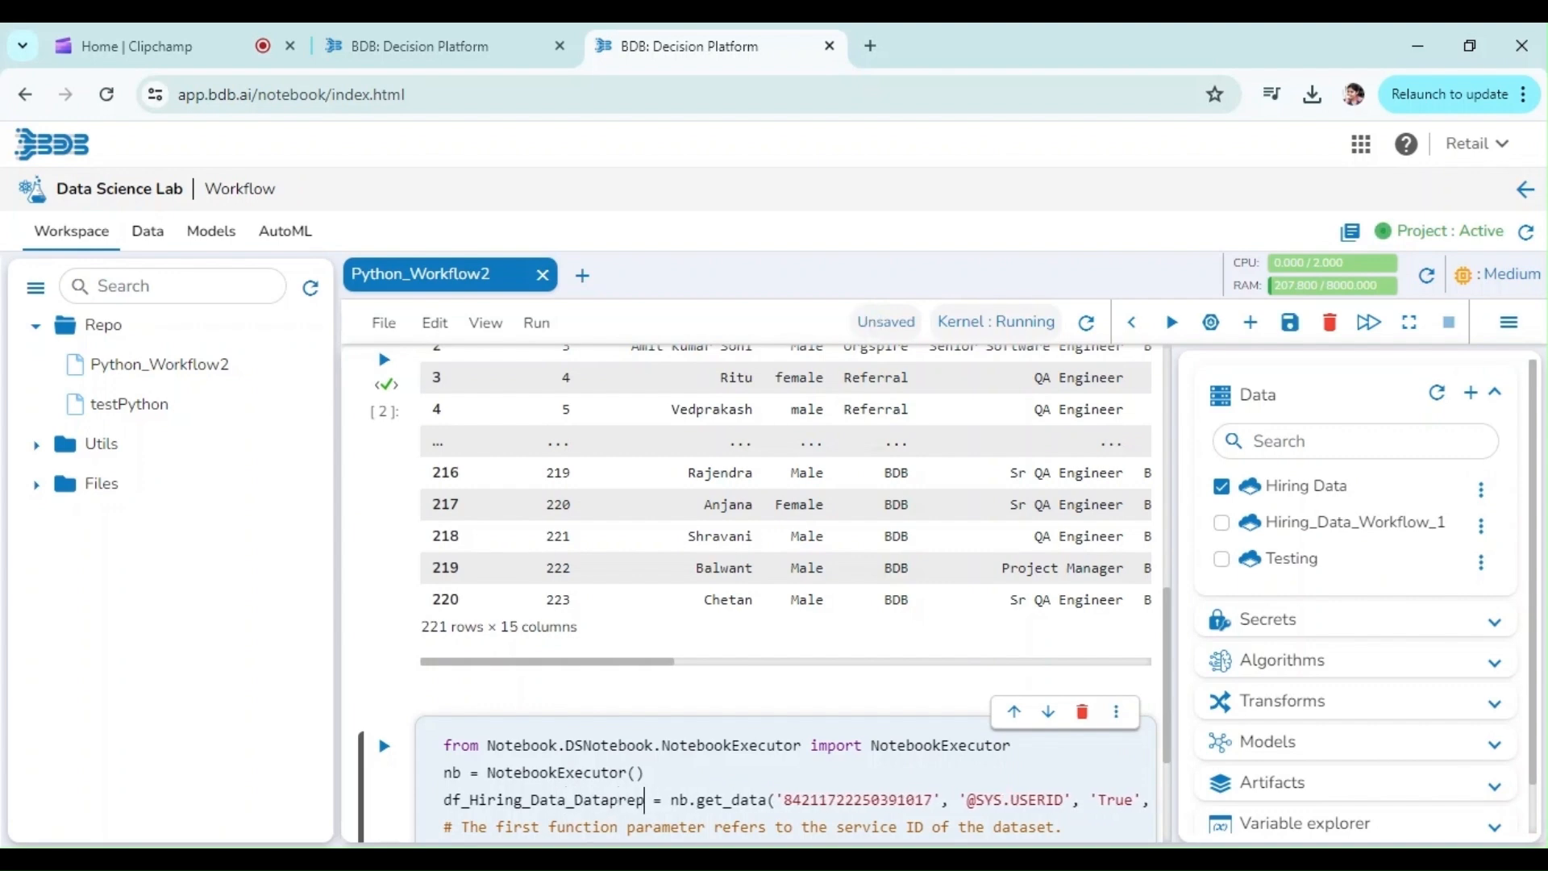
double_click(556, 800)
key("ctrl+c")
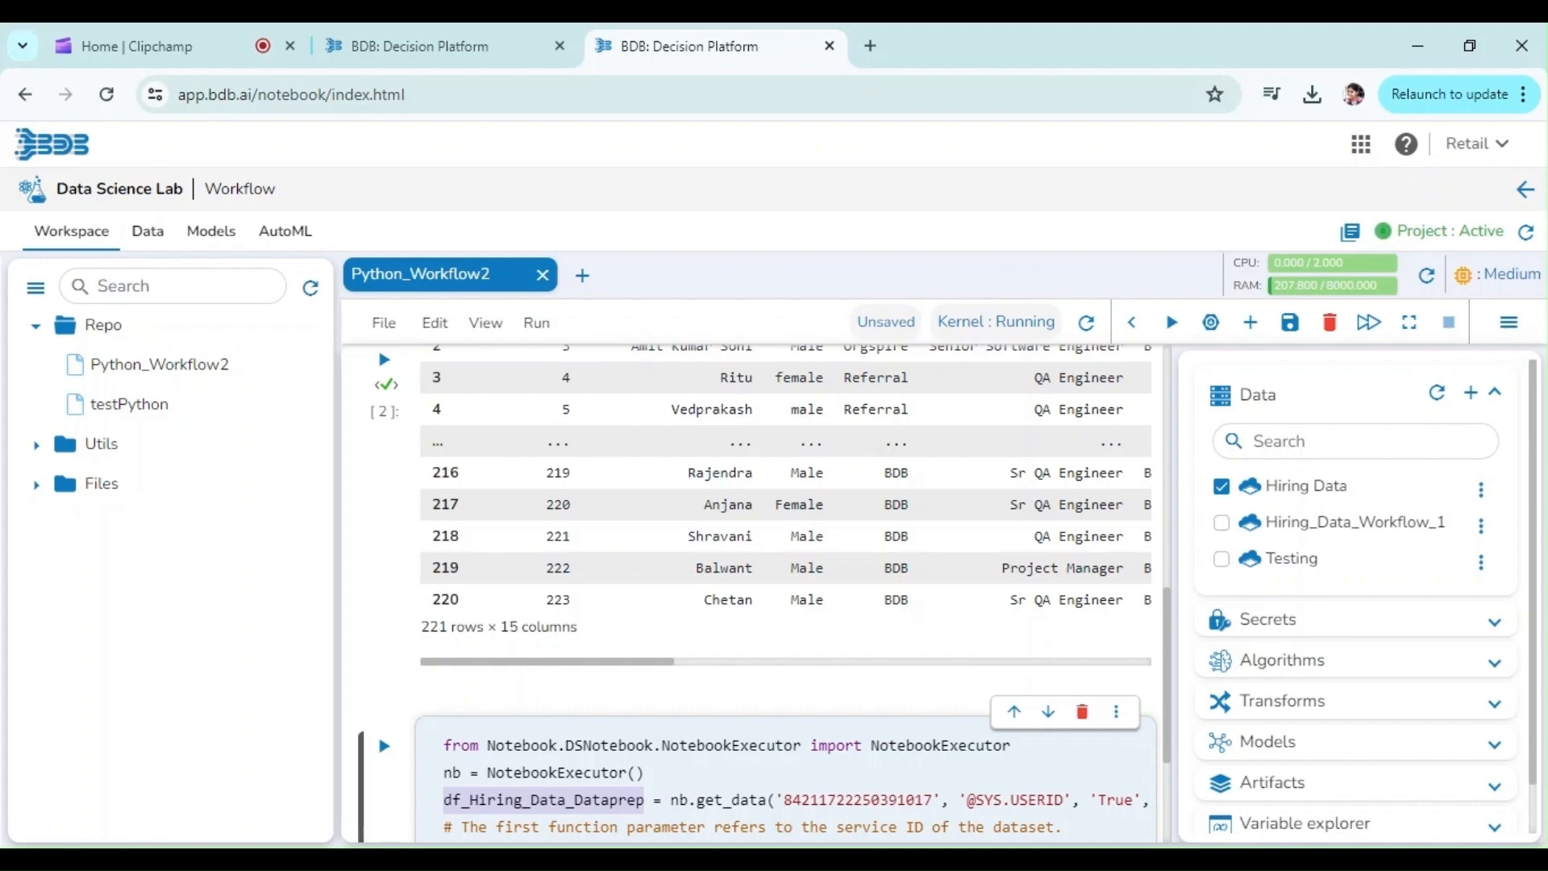
left_click(384, 745)
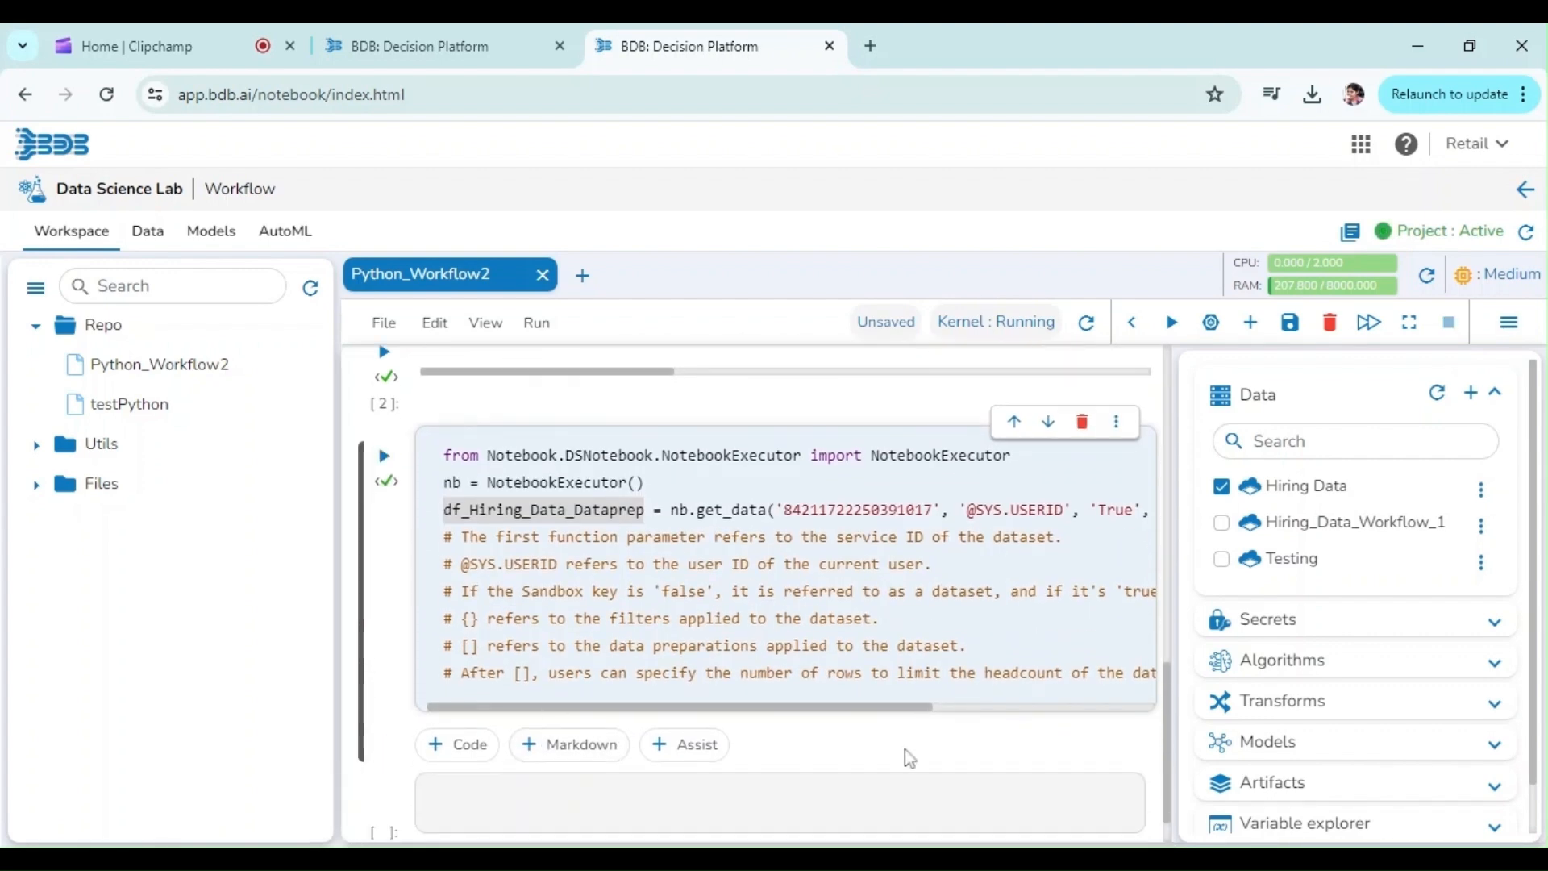
Step: Enter df_Hiring_Data_Dataprep in the next empty cell and run it to display the prepared data
left_click(501, 802)
key("ctrl+v")
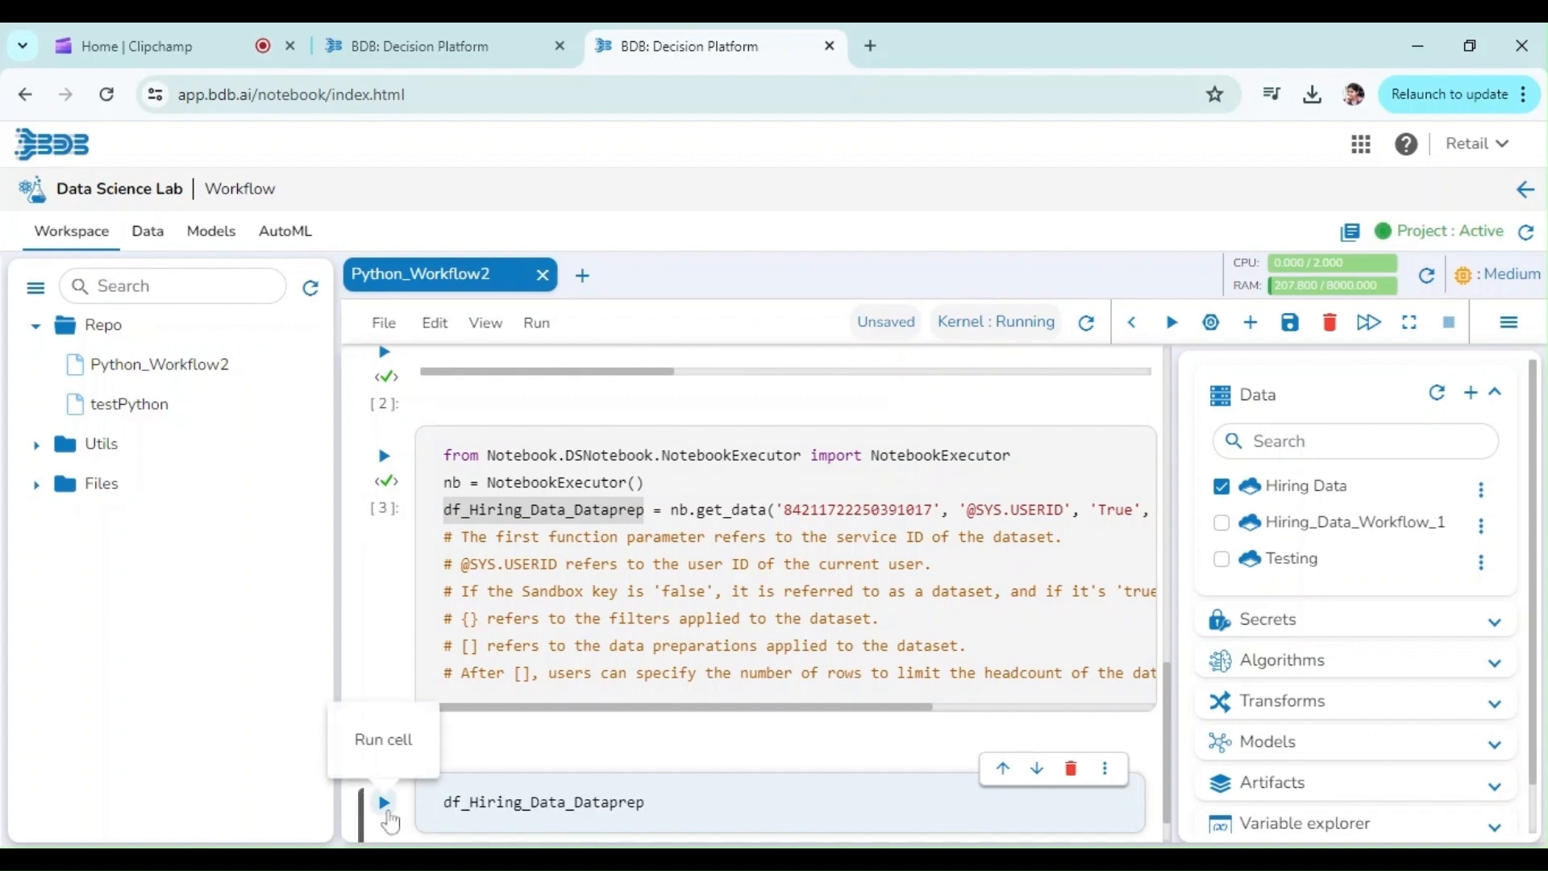
left_click(384, 801)
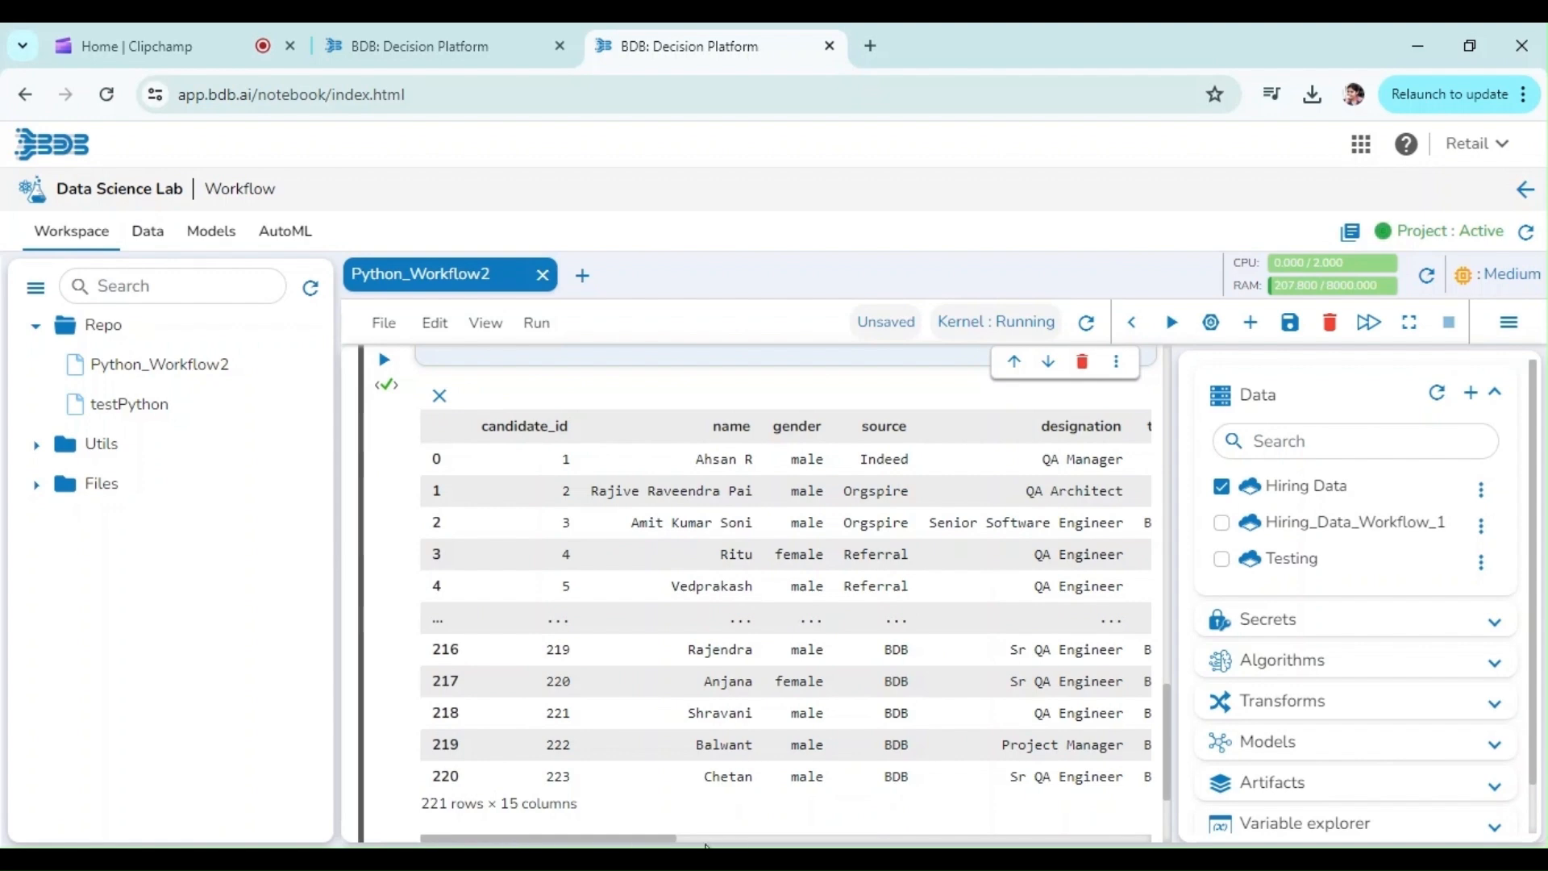
Step: Begin a function in the next empty cell with the header def loadData():
scroll(715, 845, "down", 2)
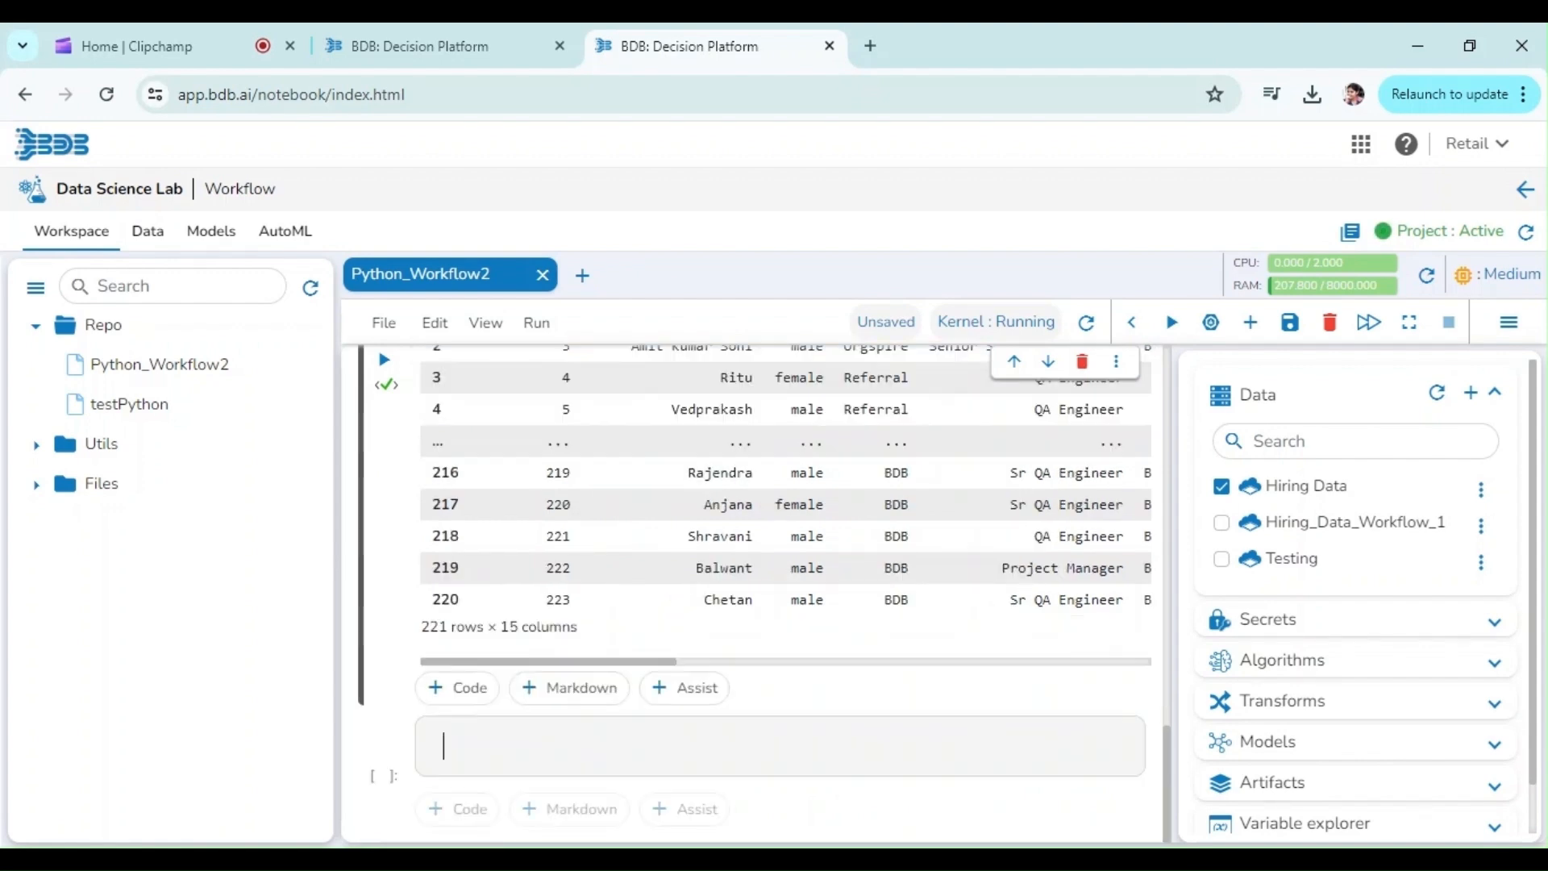
left_click(444, 746)
type("def ")
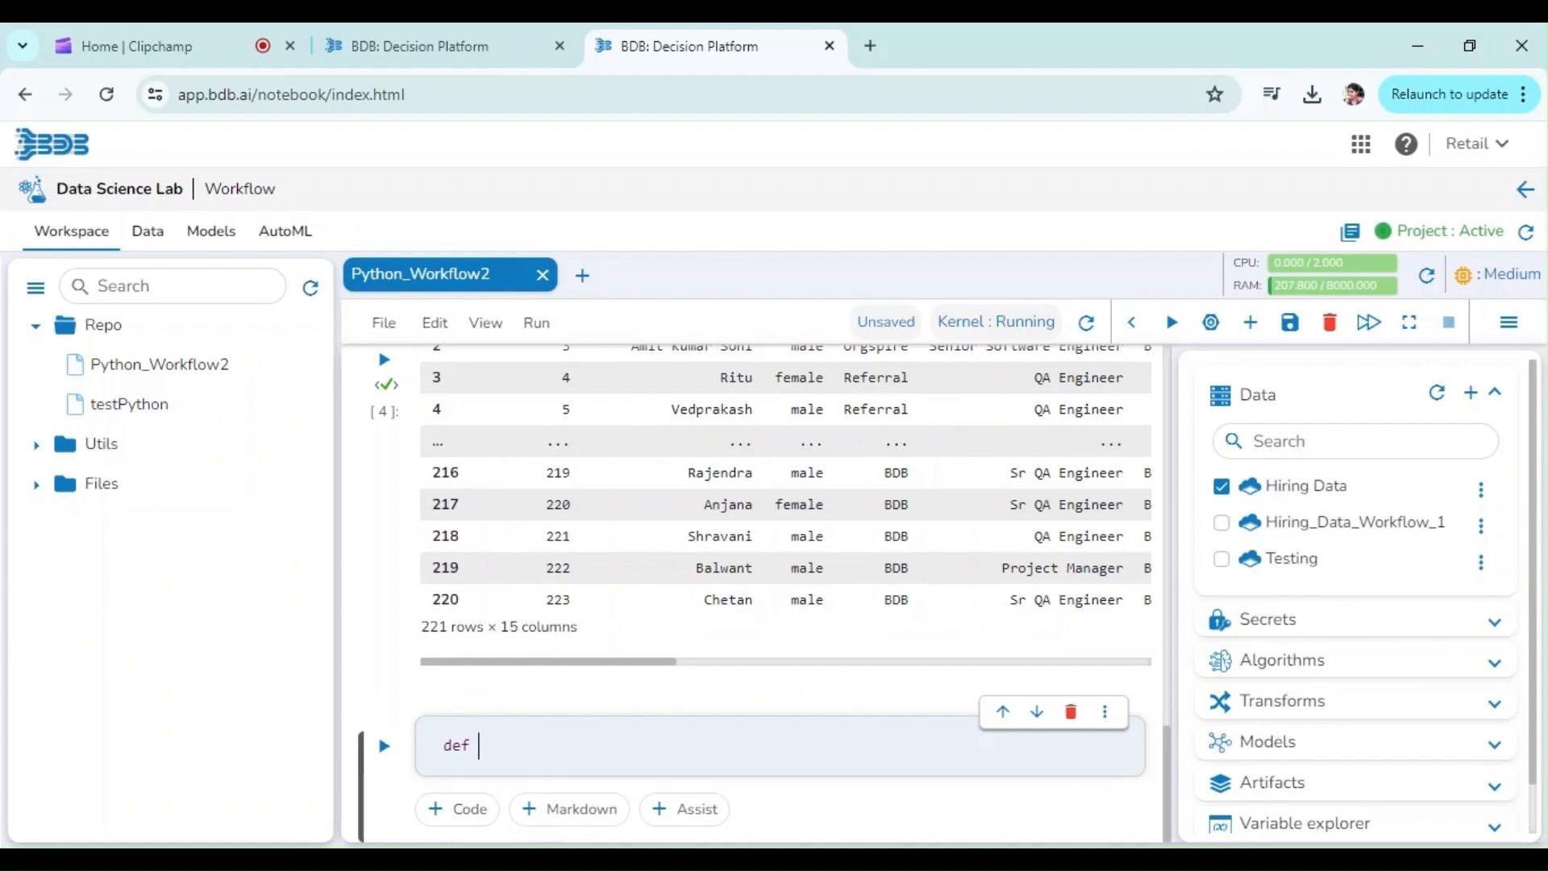
type("loadData()")
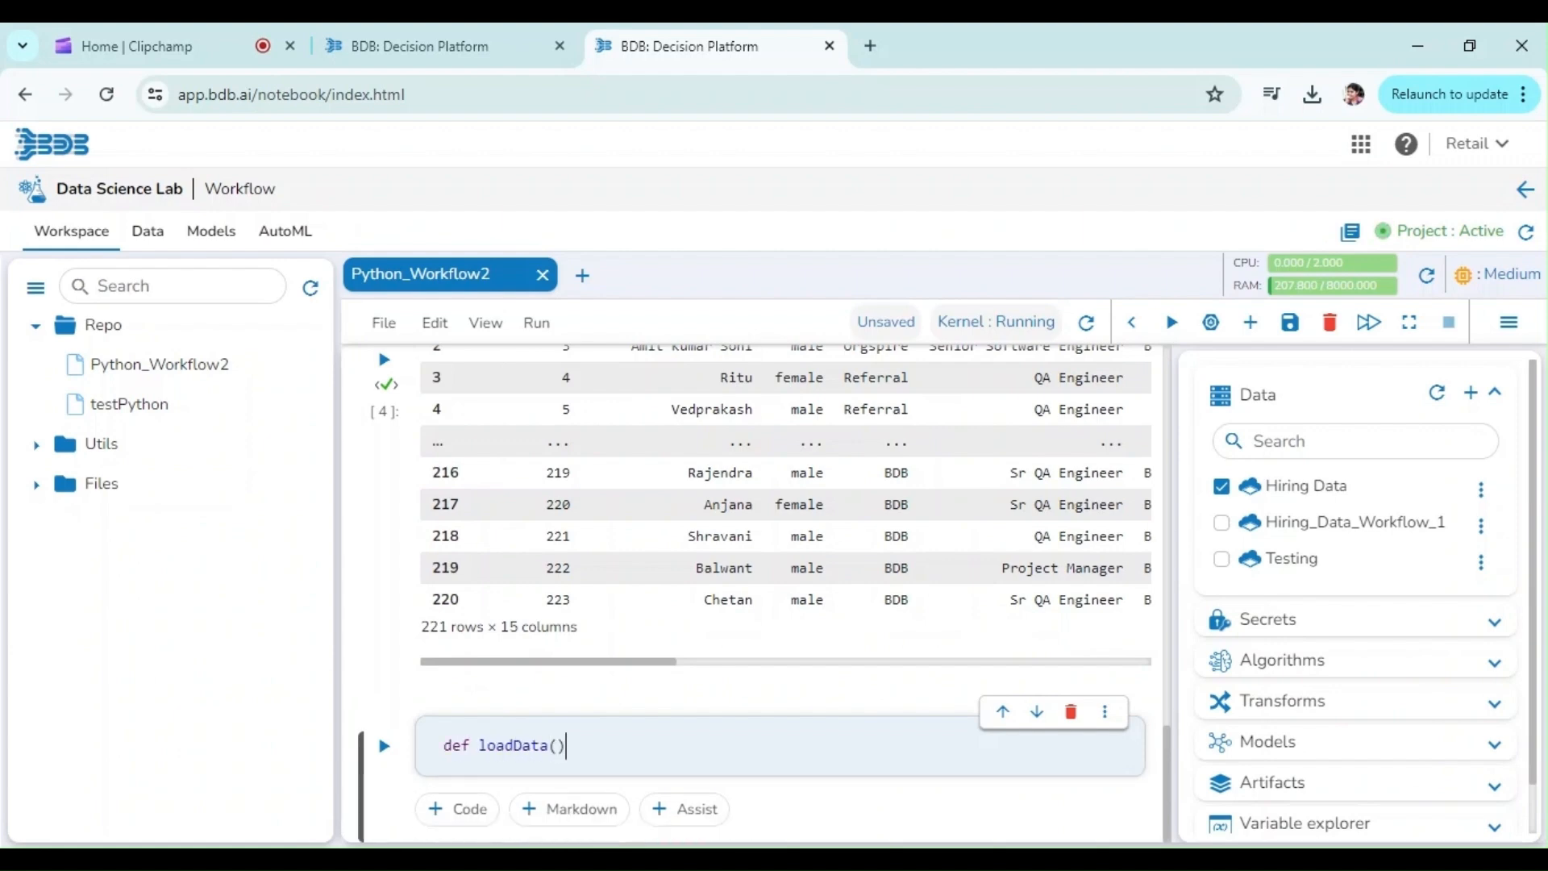
type(":")
key("Return")
Step: Copy the import, NotebookExecutor and get_data lines from the prepared-data cell into the loadData() body and indent them
key("ctrl+a")
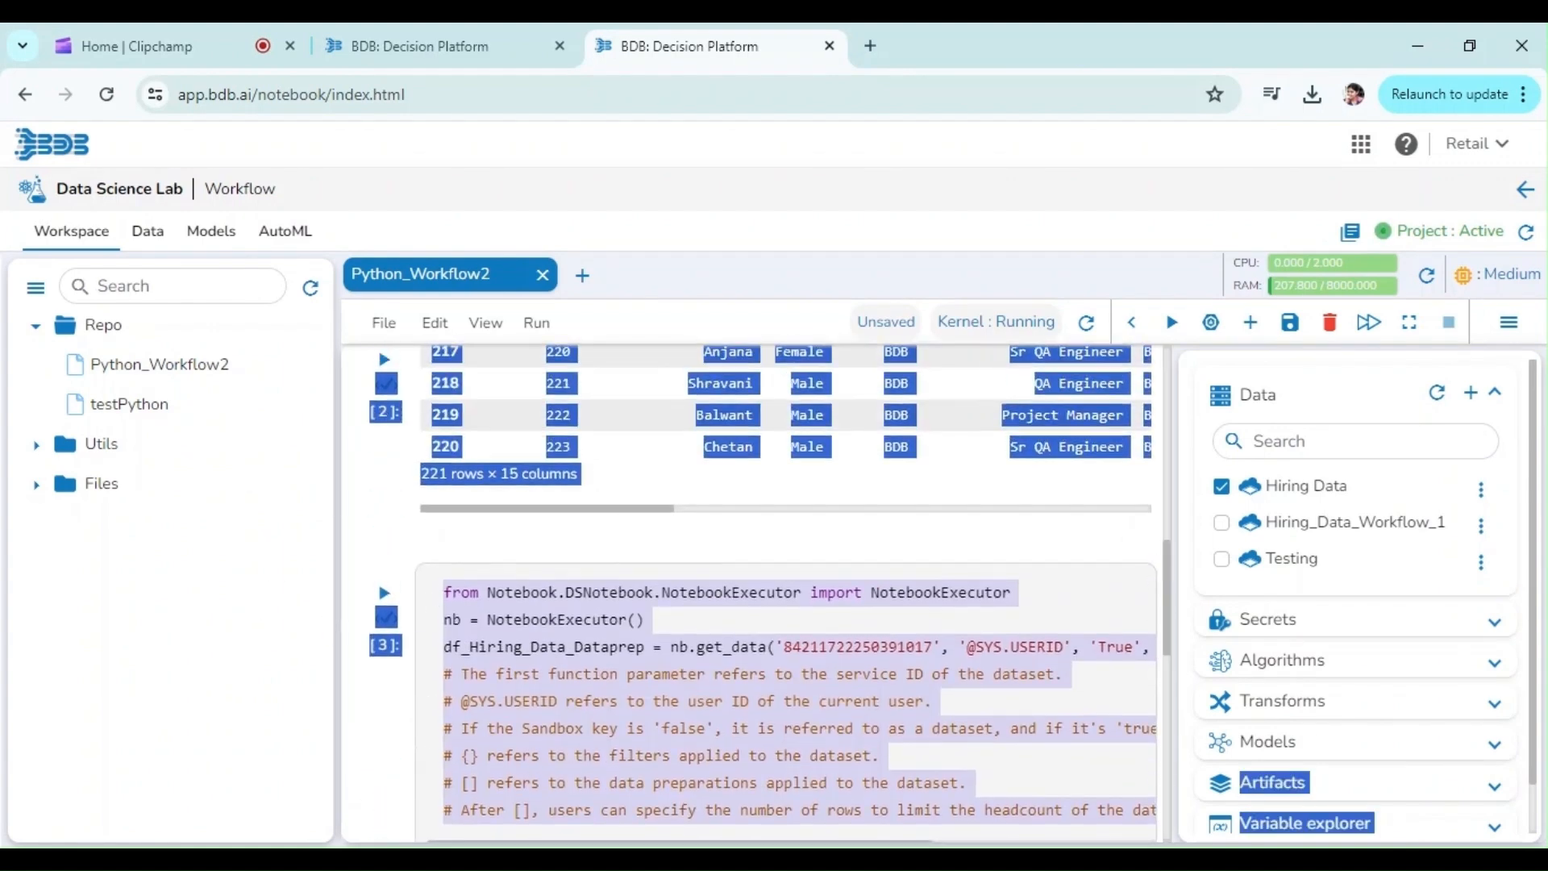
double_click(522, 593)
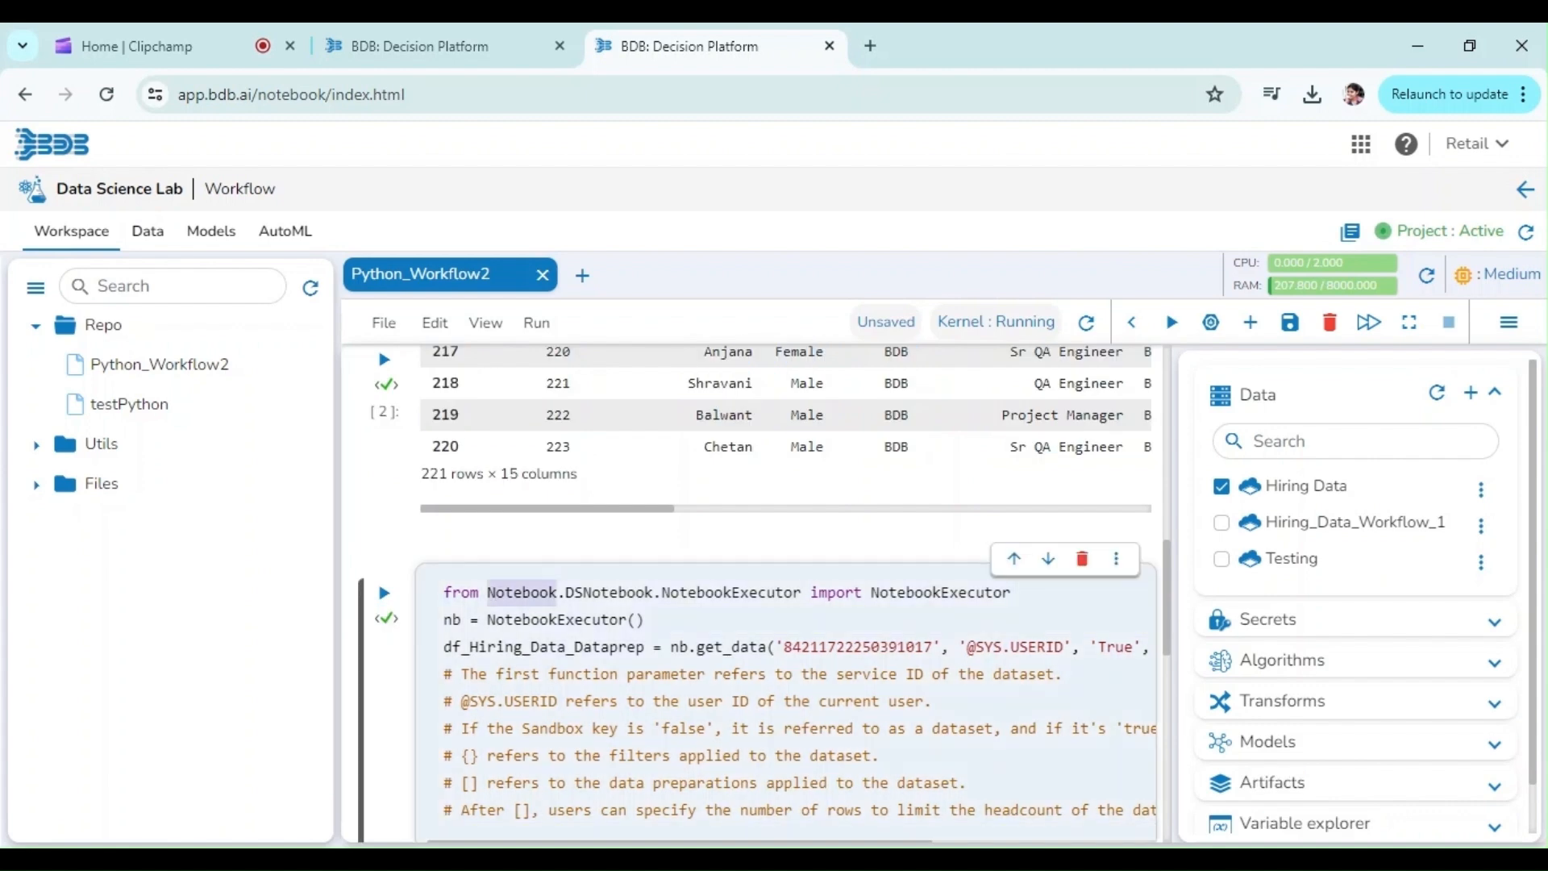
triple_click(522, 592)
left_click_drag(522, 593, 522, 646)
key("ctrl+c")
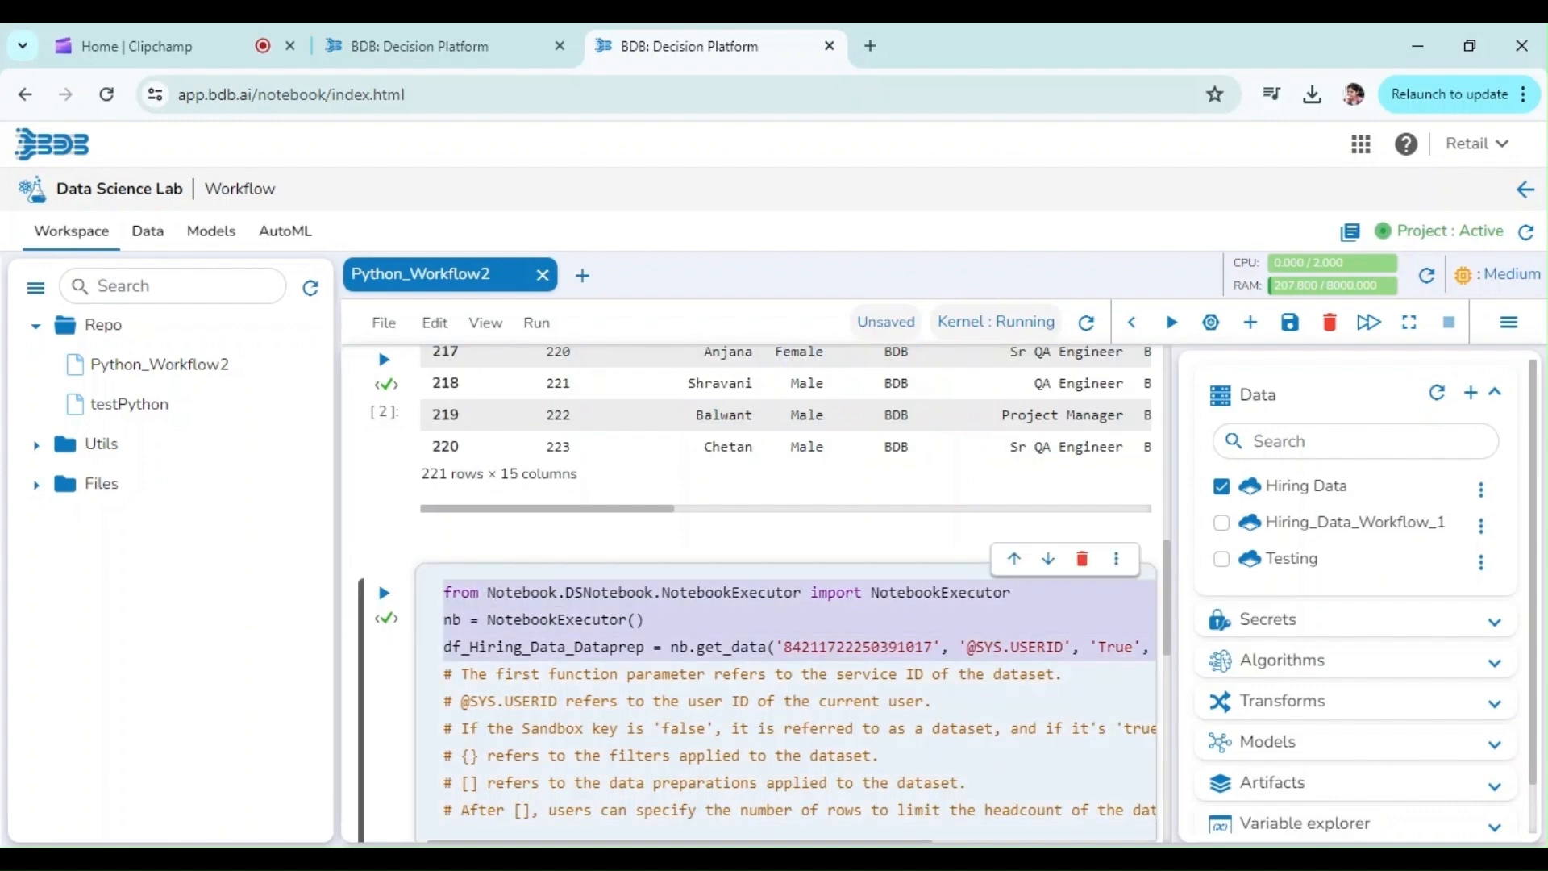
left_click_drag(1170, 657, 1166, 838)
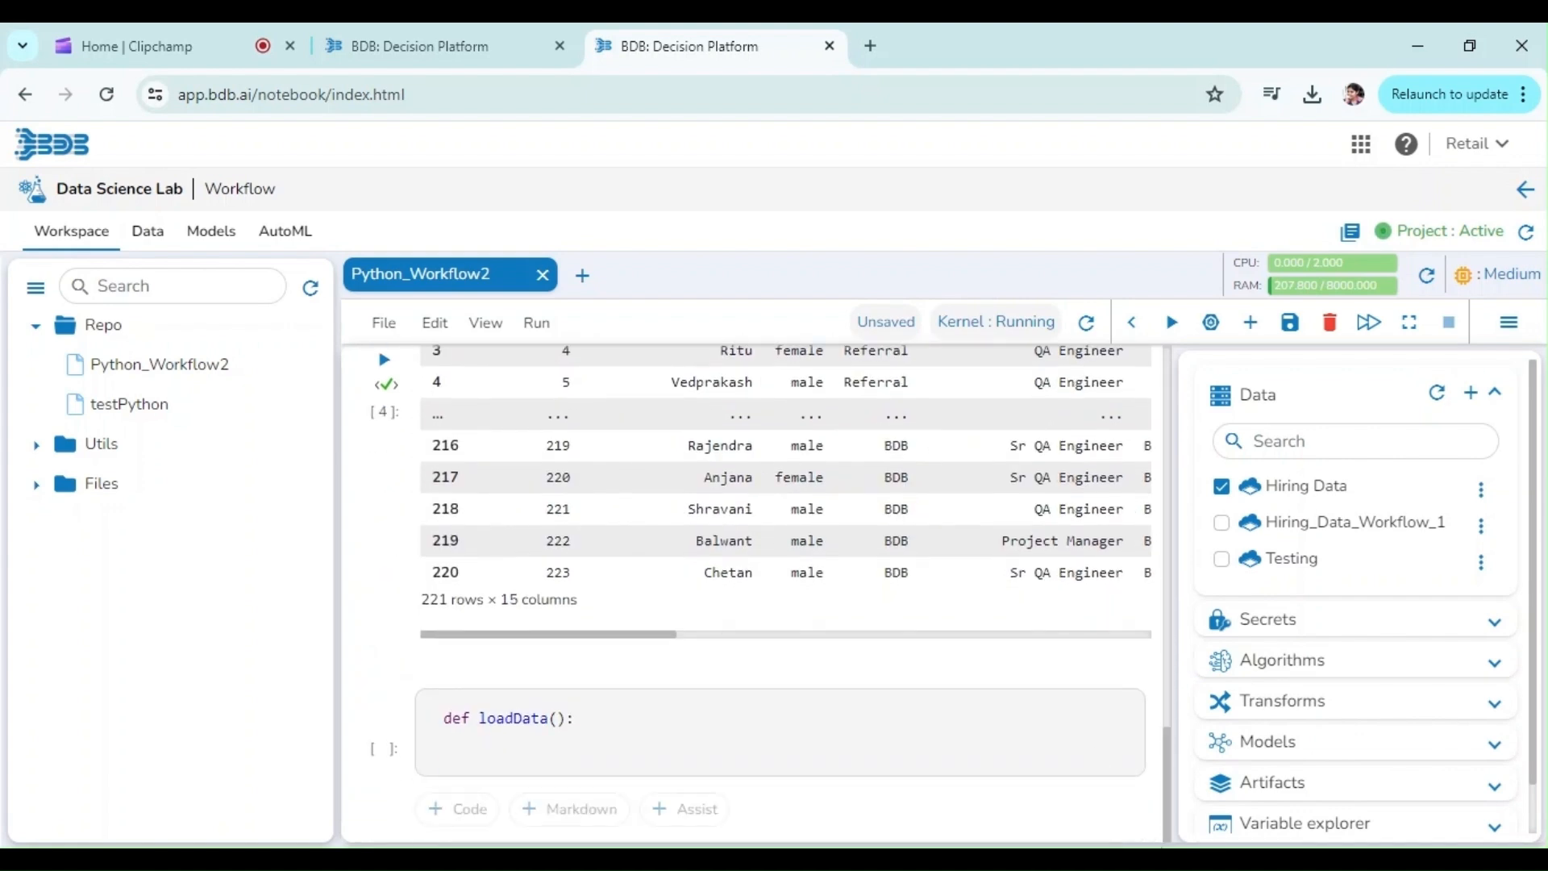
key("Return")
key("ctrl+v")
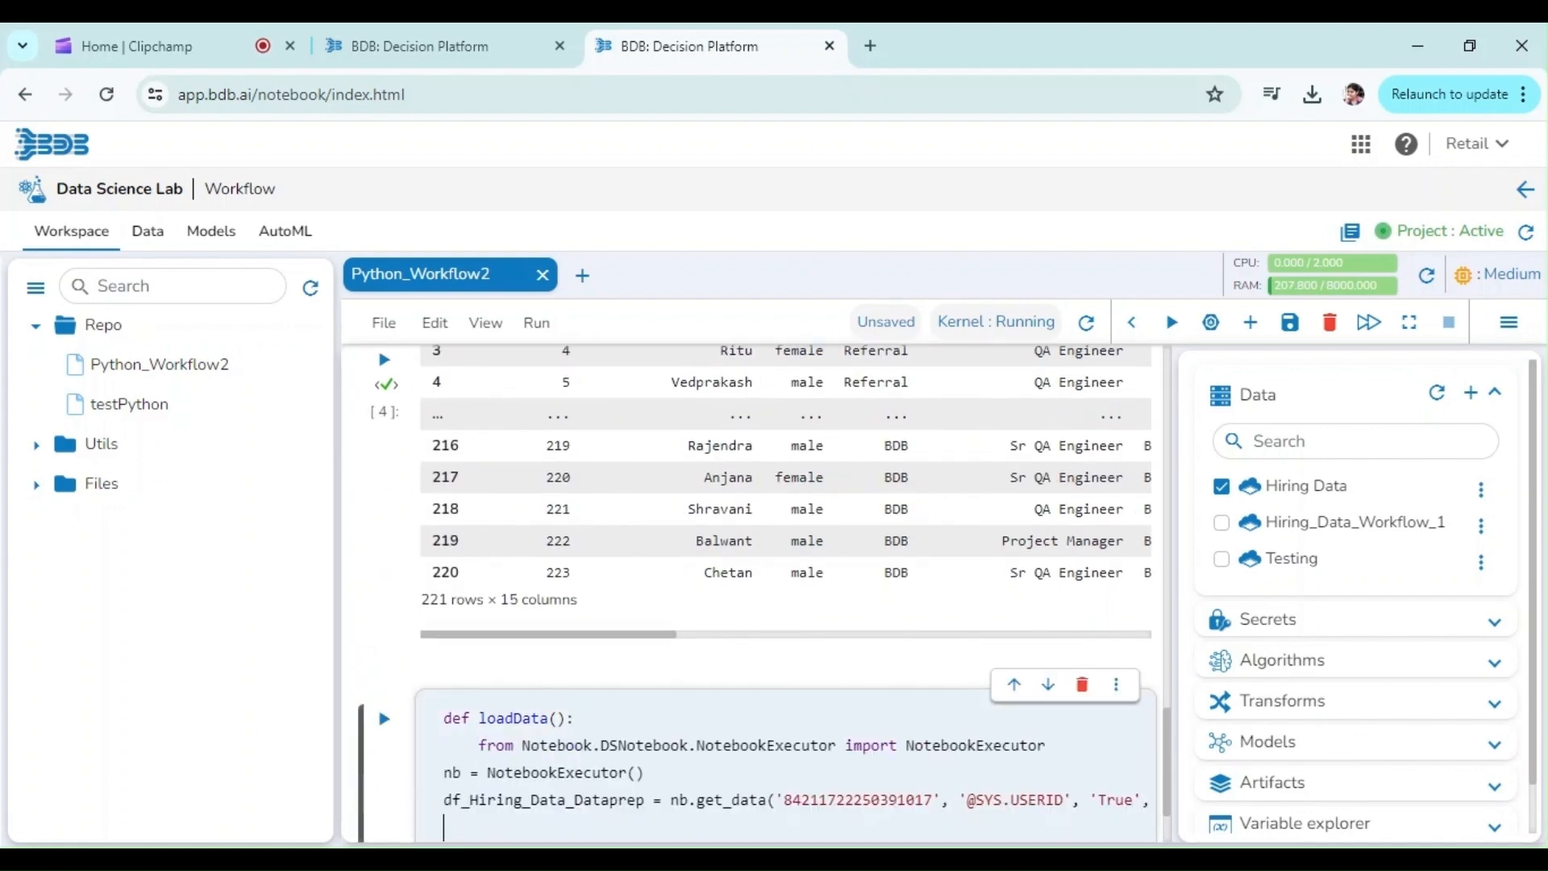
key("Home")
key("Tab")
key("Down")
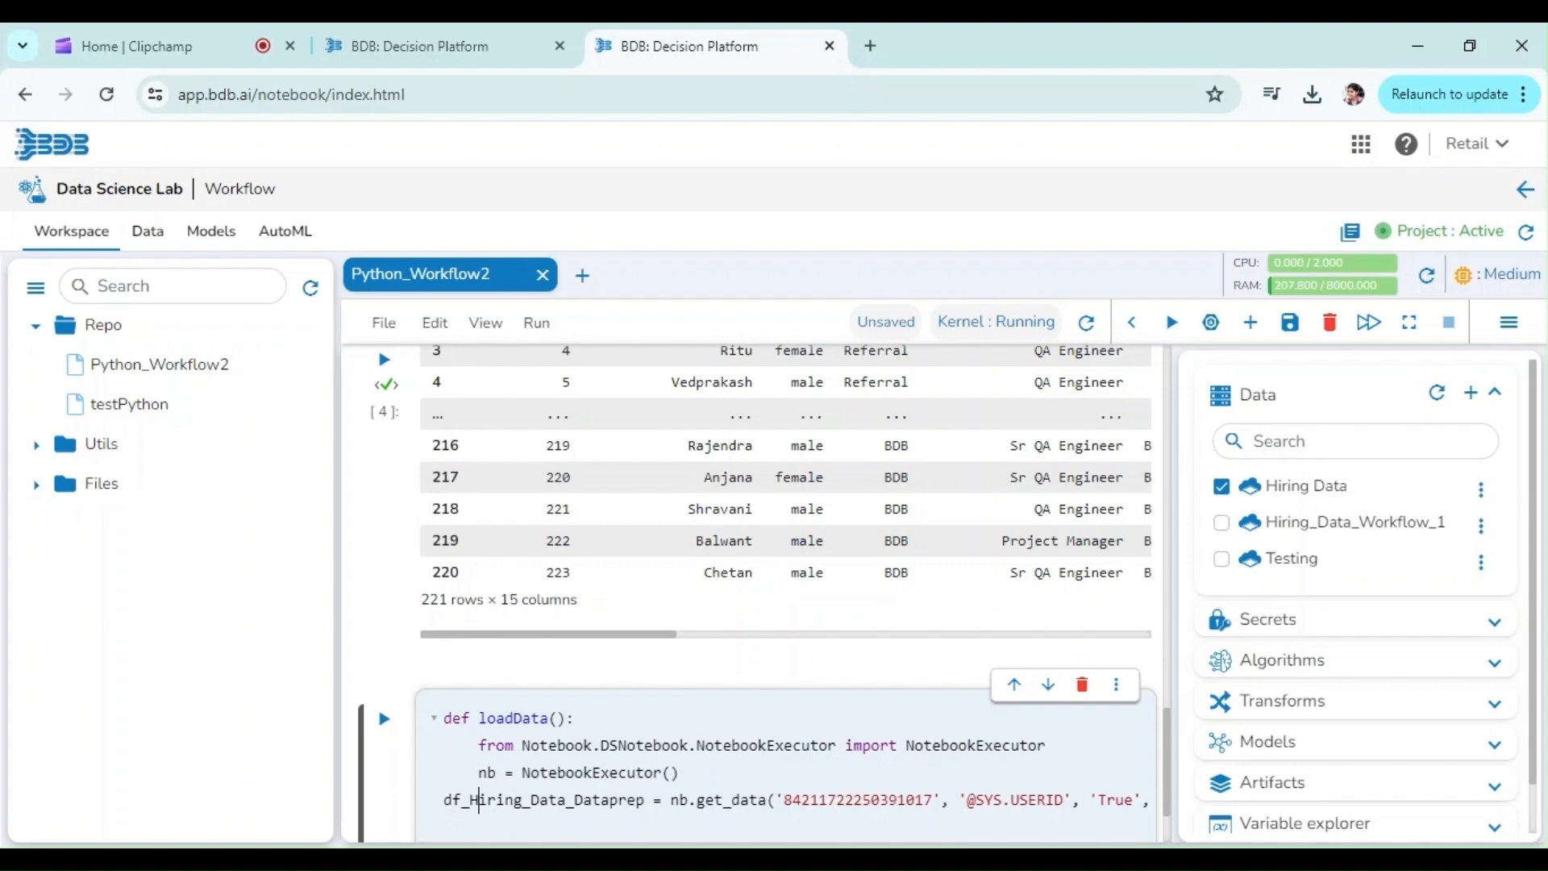
key("Tab")
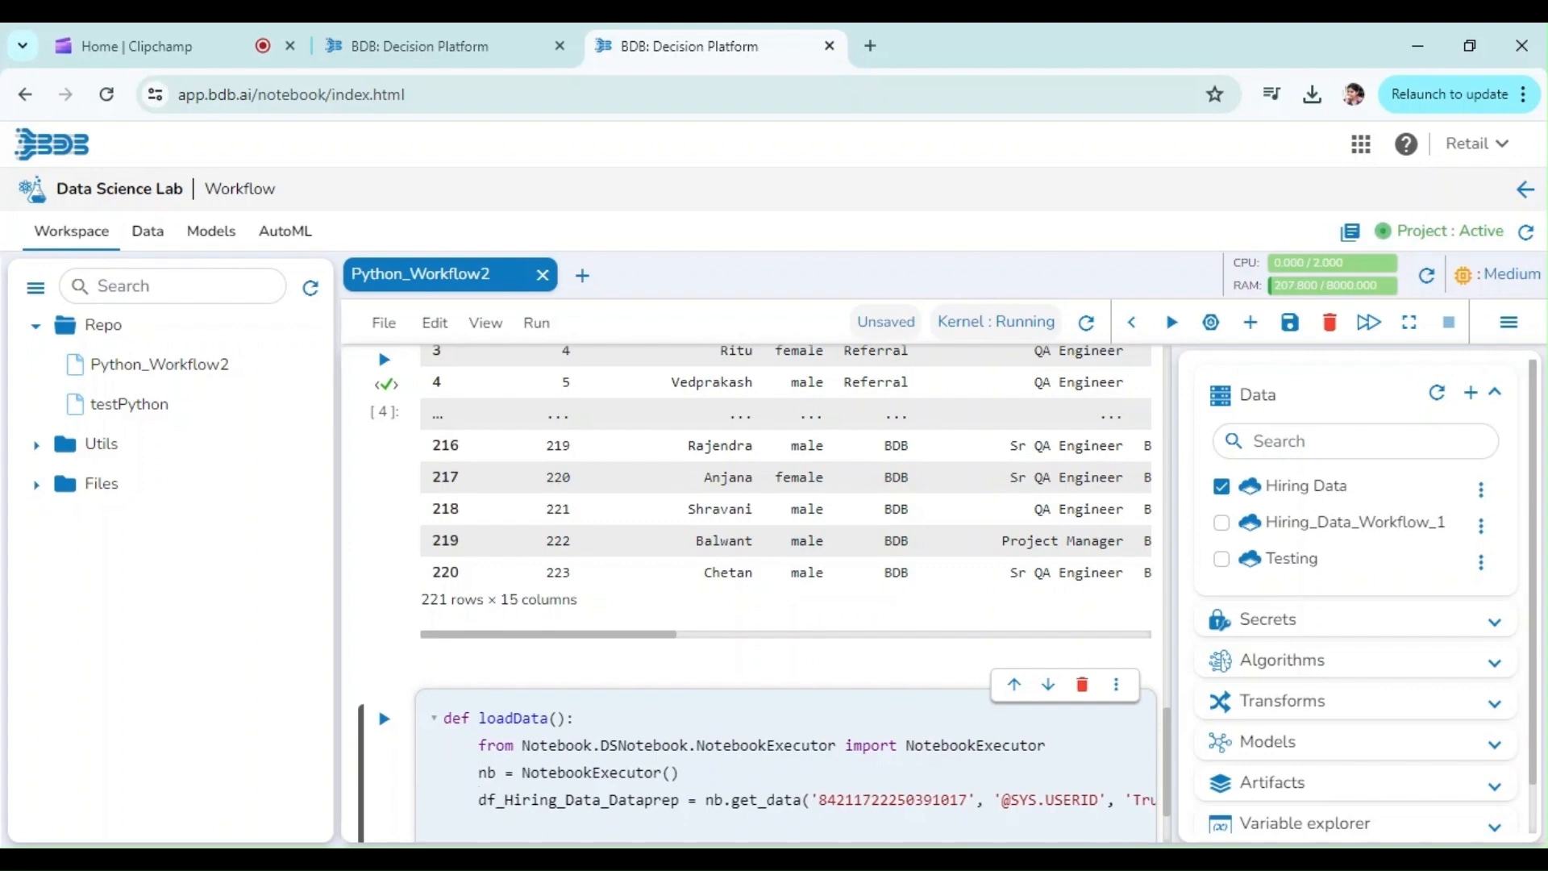
Step: End loadData() with return df_Hiring_Data_Dataprep and run the cell
key("ctrl+shift+Right")
key("ctrl+c")
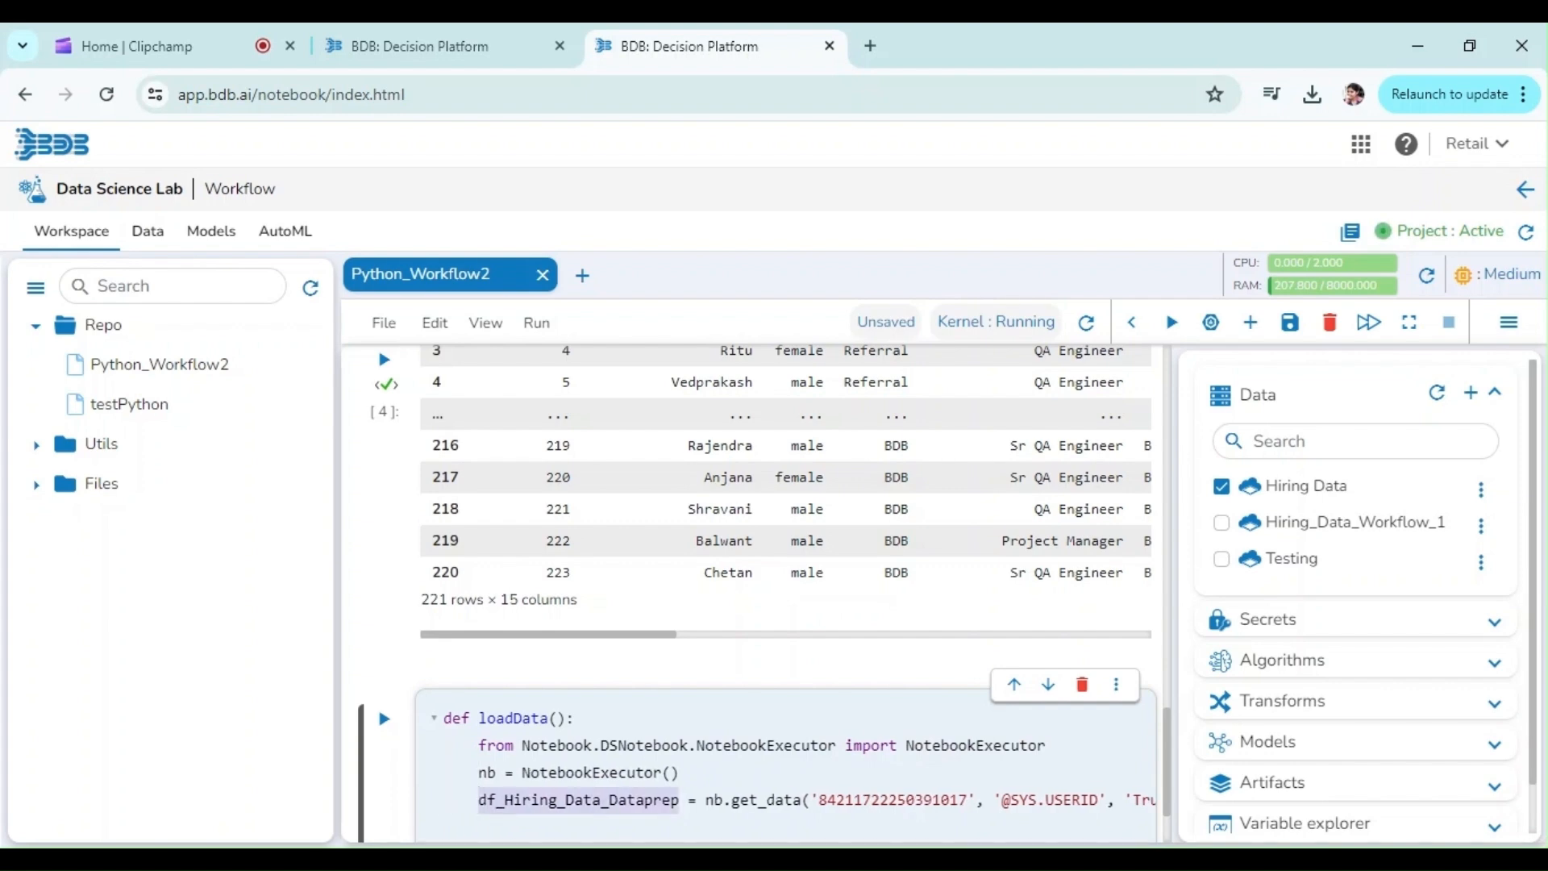
key("Down")
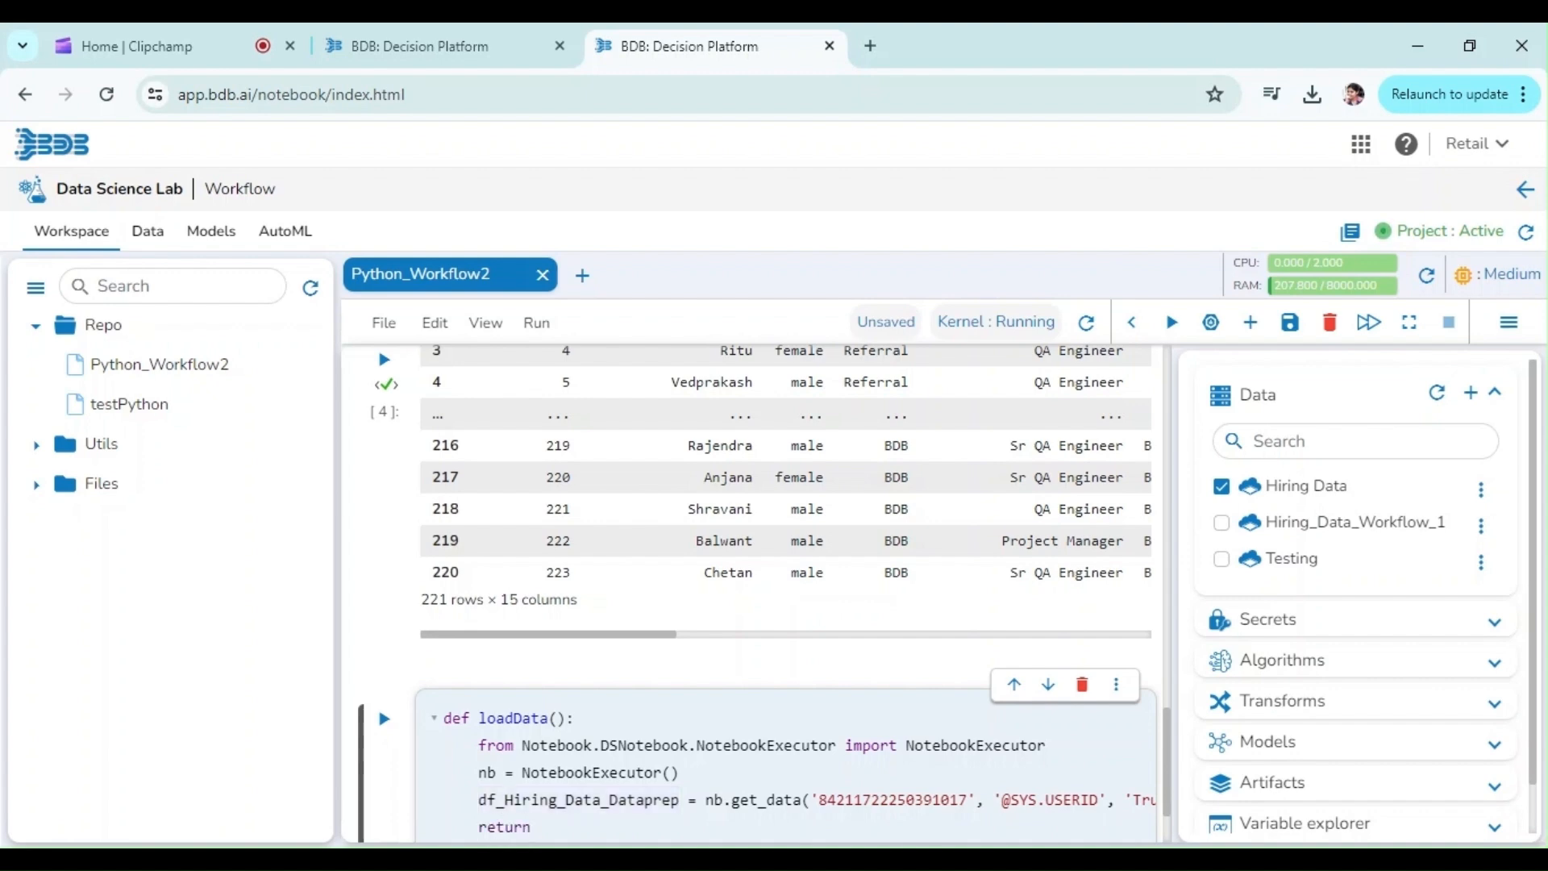
key("ctrl+v")
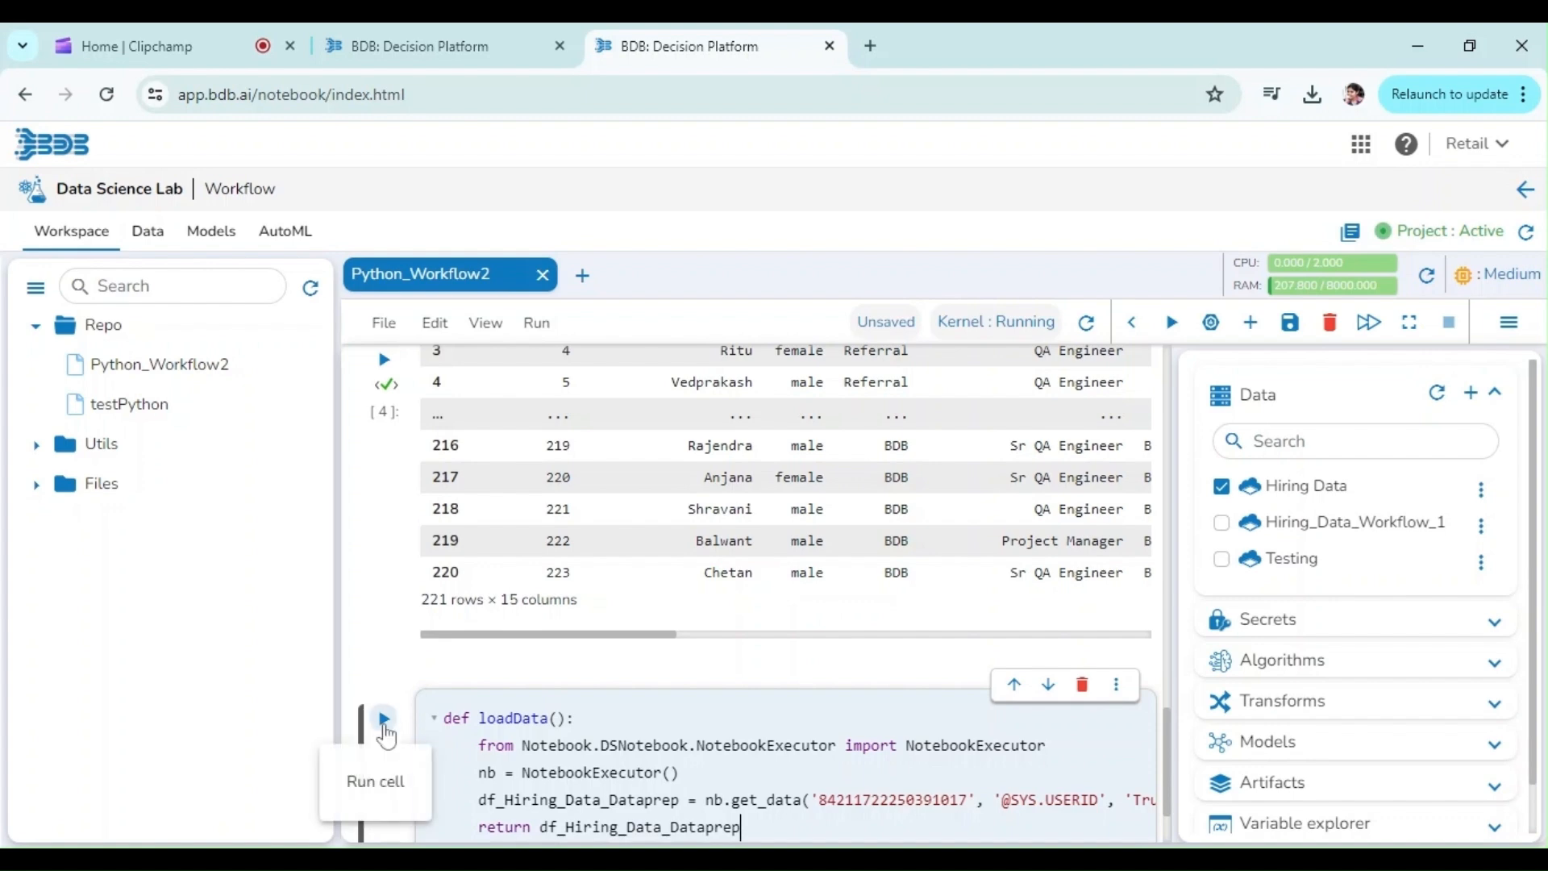
left_click(384, 720)
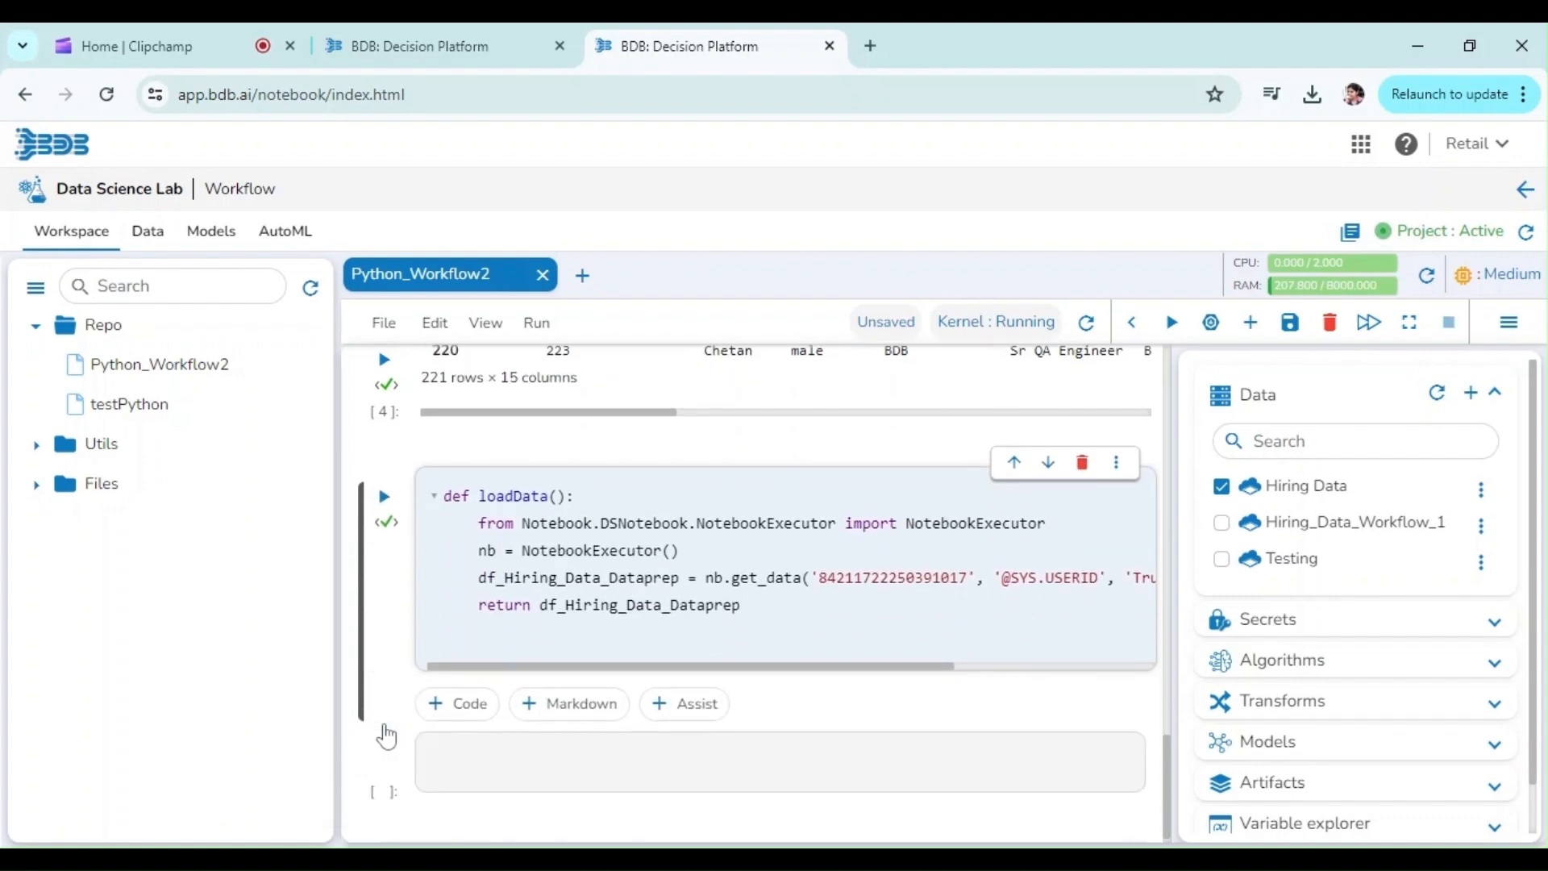
Step: Run print(df_Hiring_Data_Dataprep) in a new cell, look through its output, and save the notebook
left_click(500, 761)
type("print()df_Hiring_Data_Dataprep")
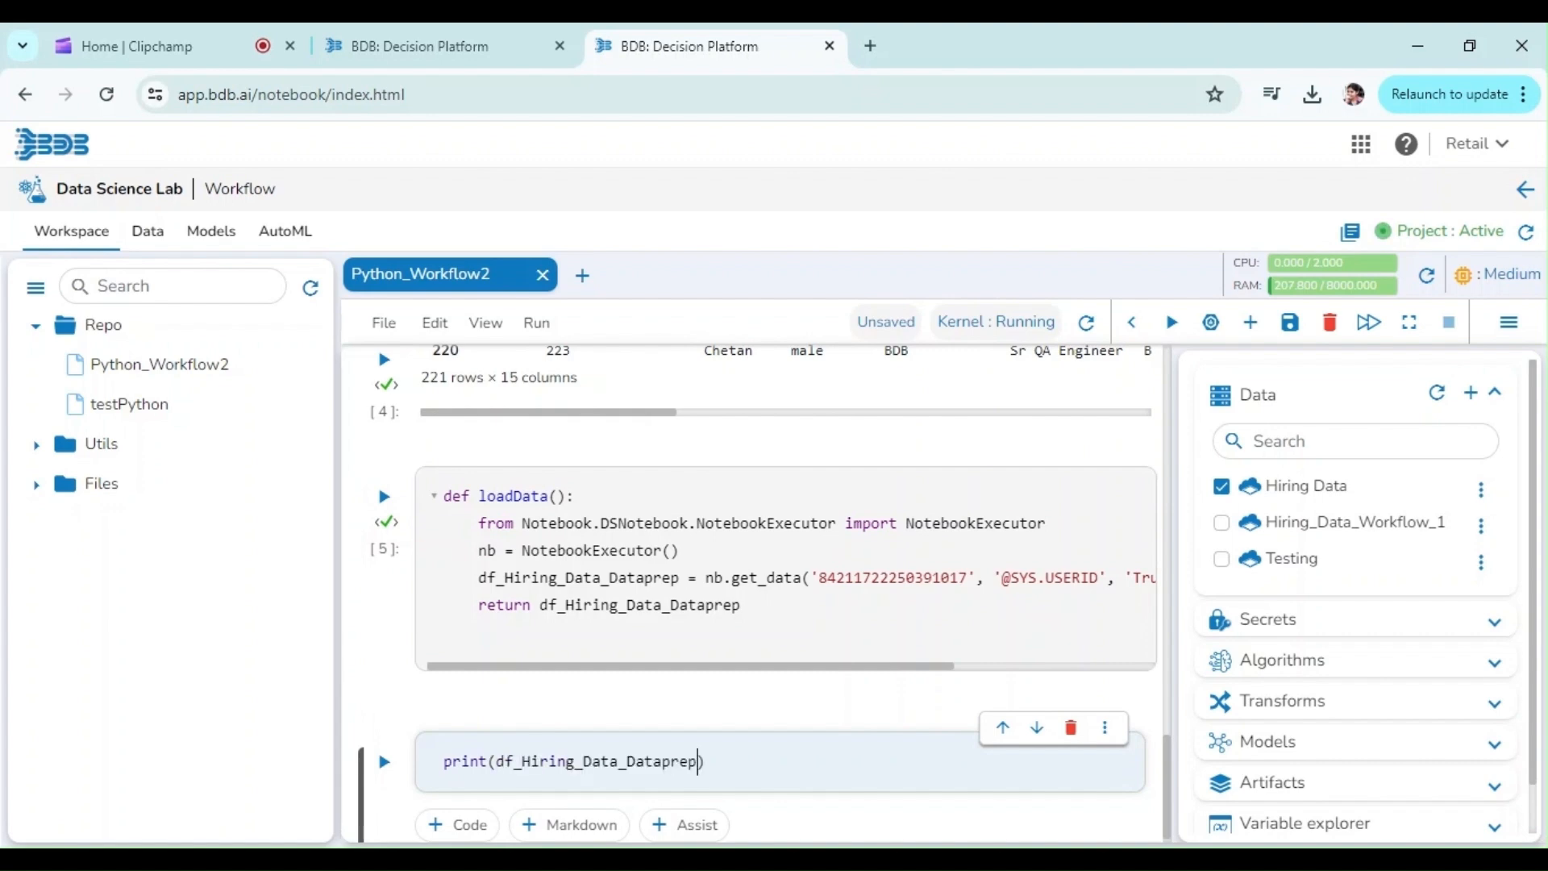
left_click(384, 762)
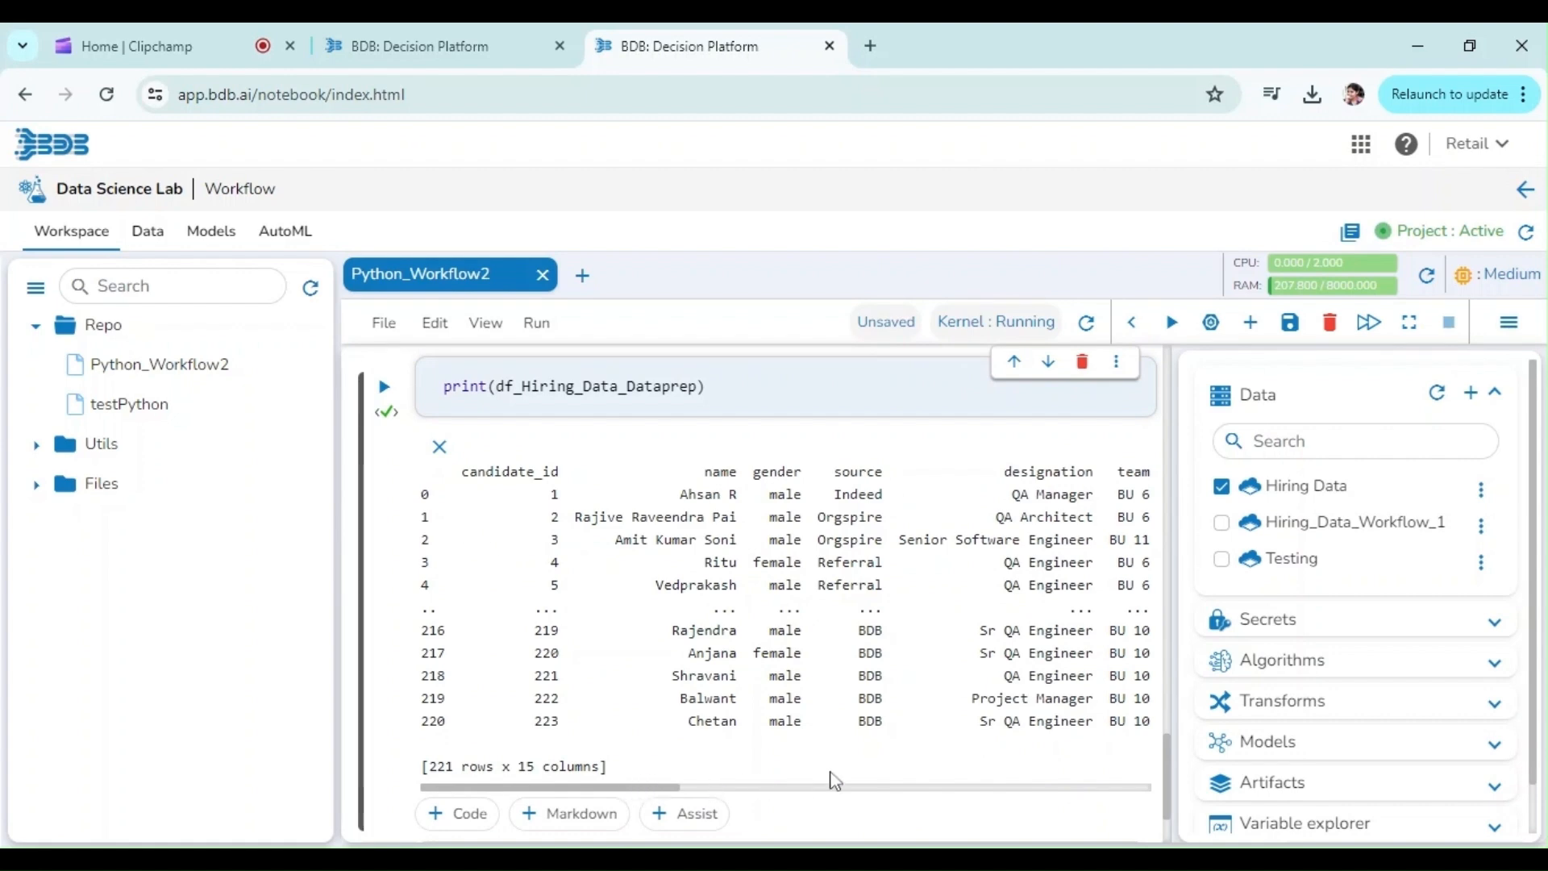
left_click_drag(671, 790, 920, 788)
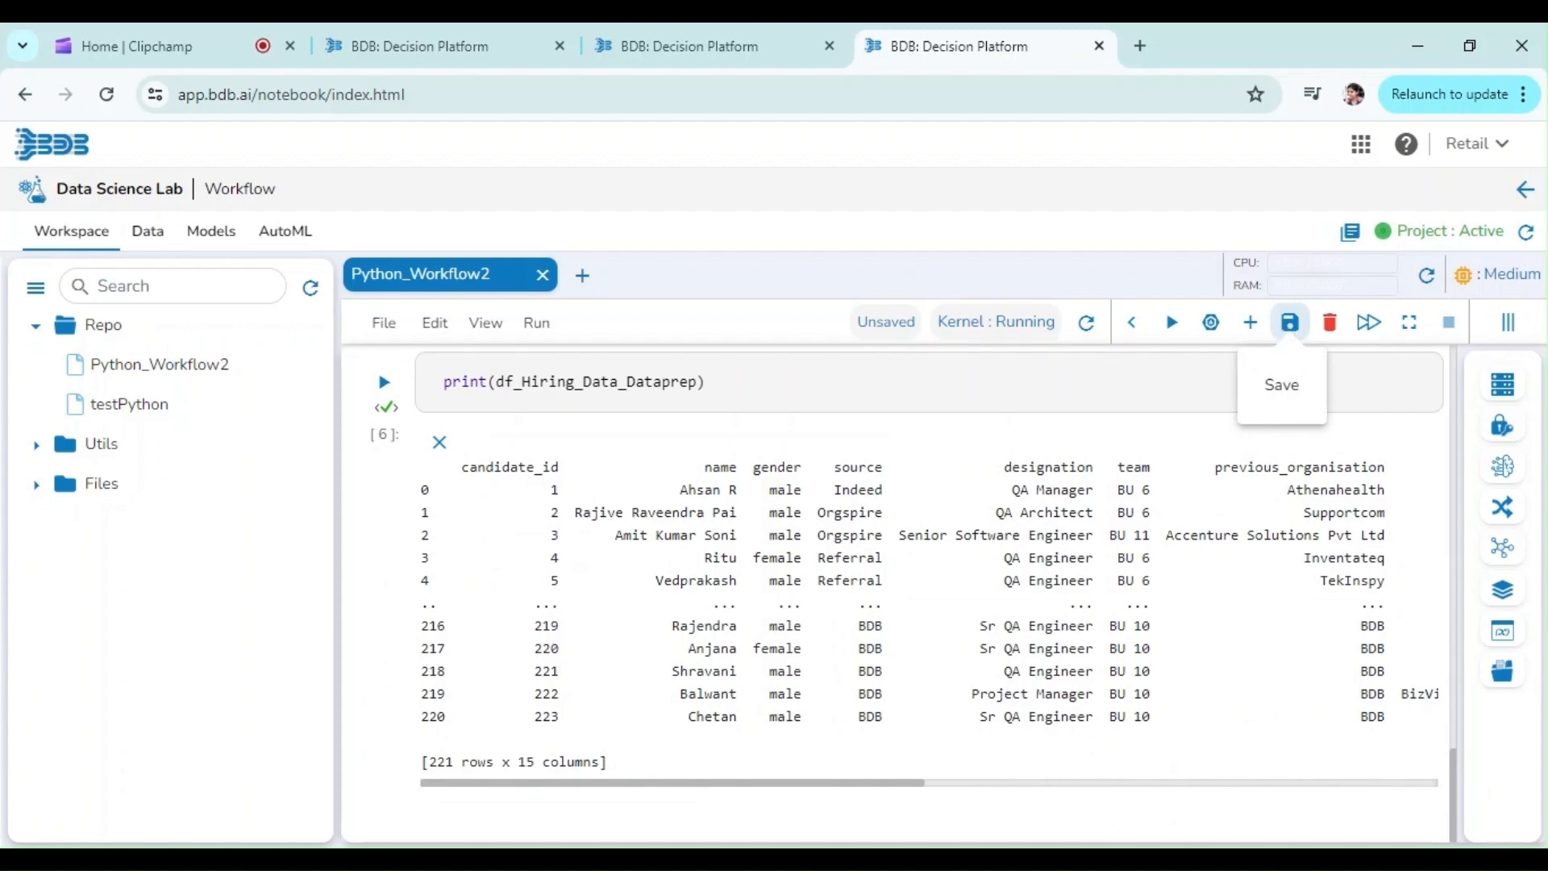
left_click(1291, 322)
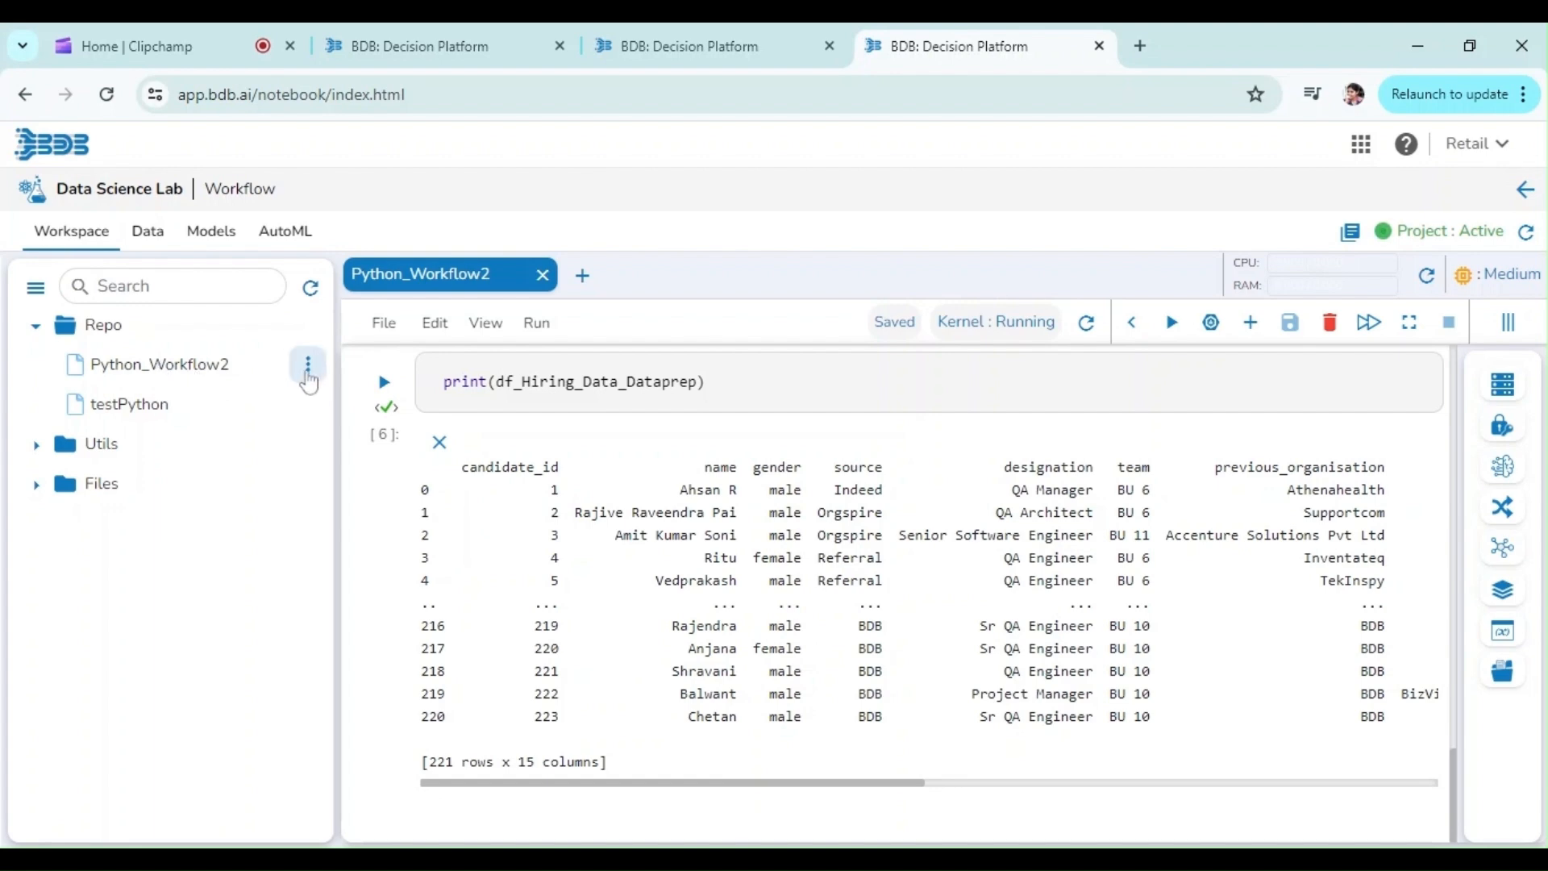
Step: Start registering the Python_Workflow2 notebook as a job, including only the loadData() cell, and validate its script
left_click(308, 367)
left_click(274, 458)
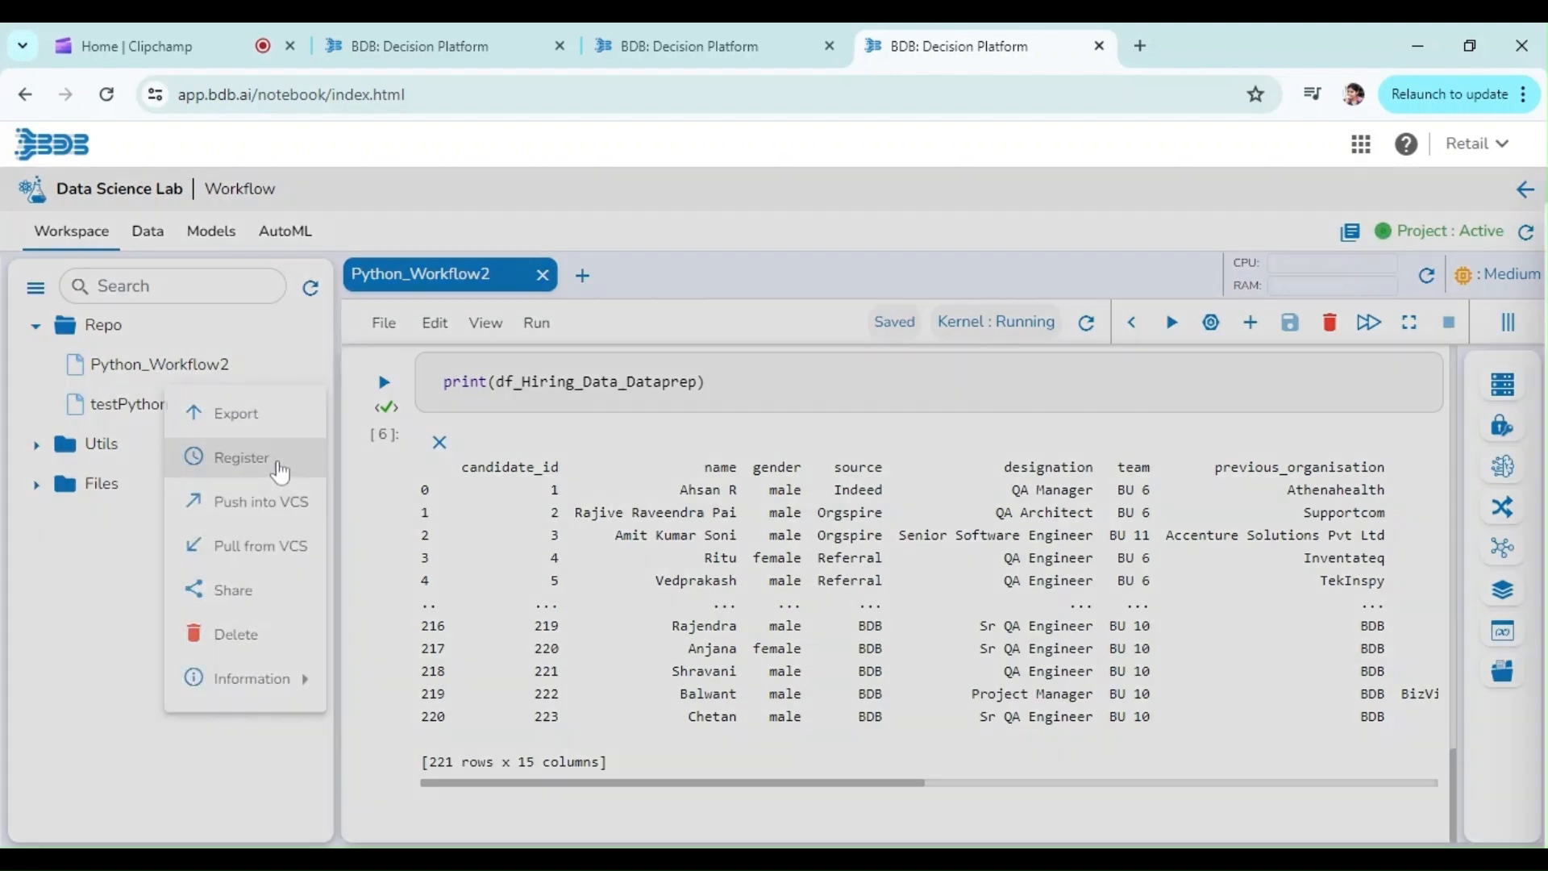
scroll(1542, 479, "down", 8)
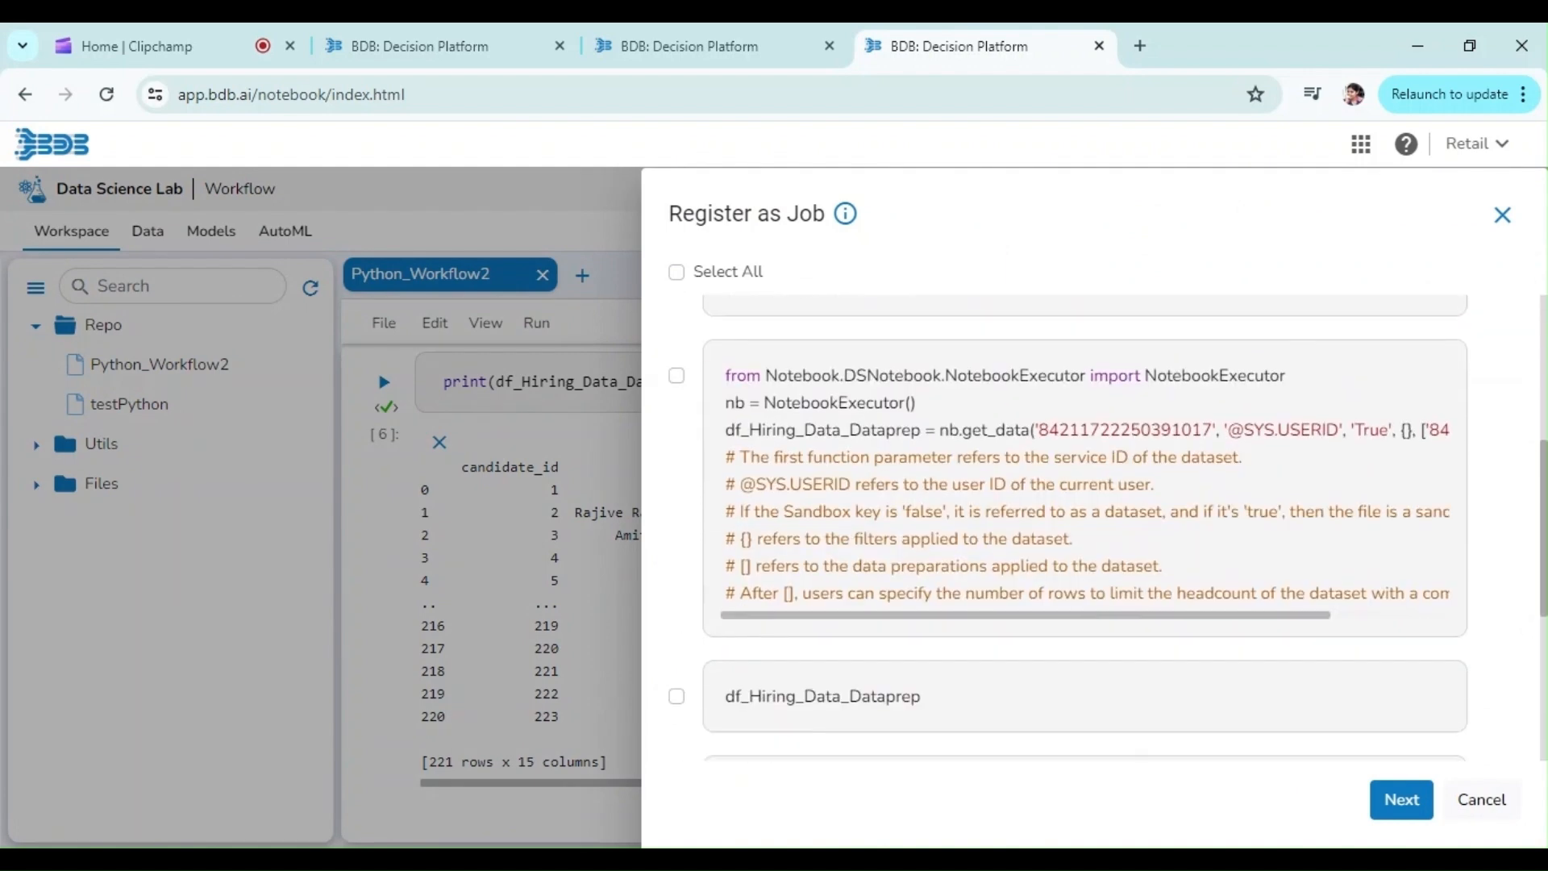
scroll(1542, 593, "down", 4)
left_click(676, 493)
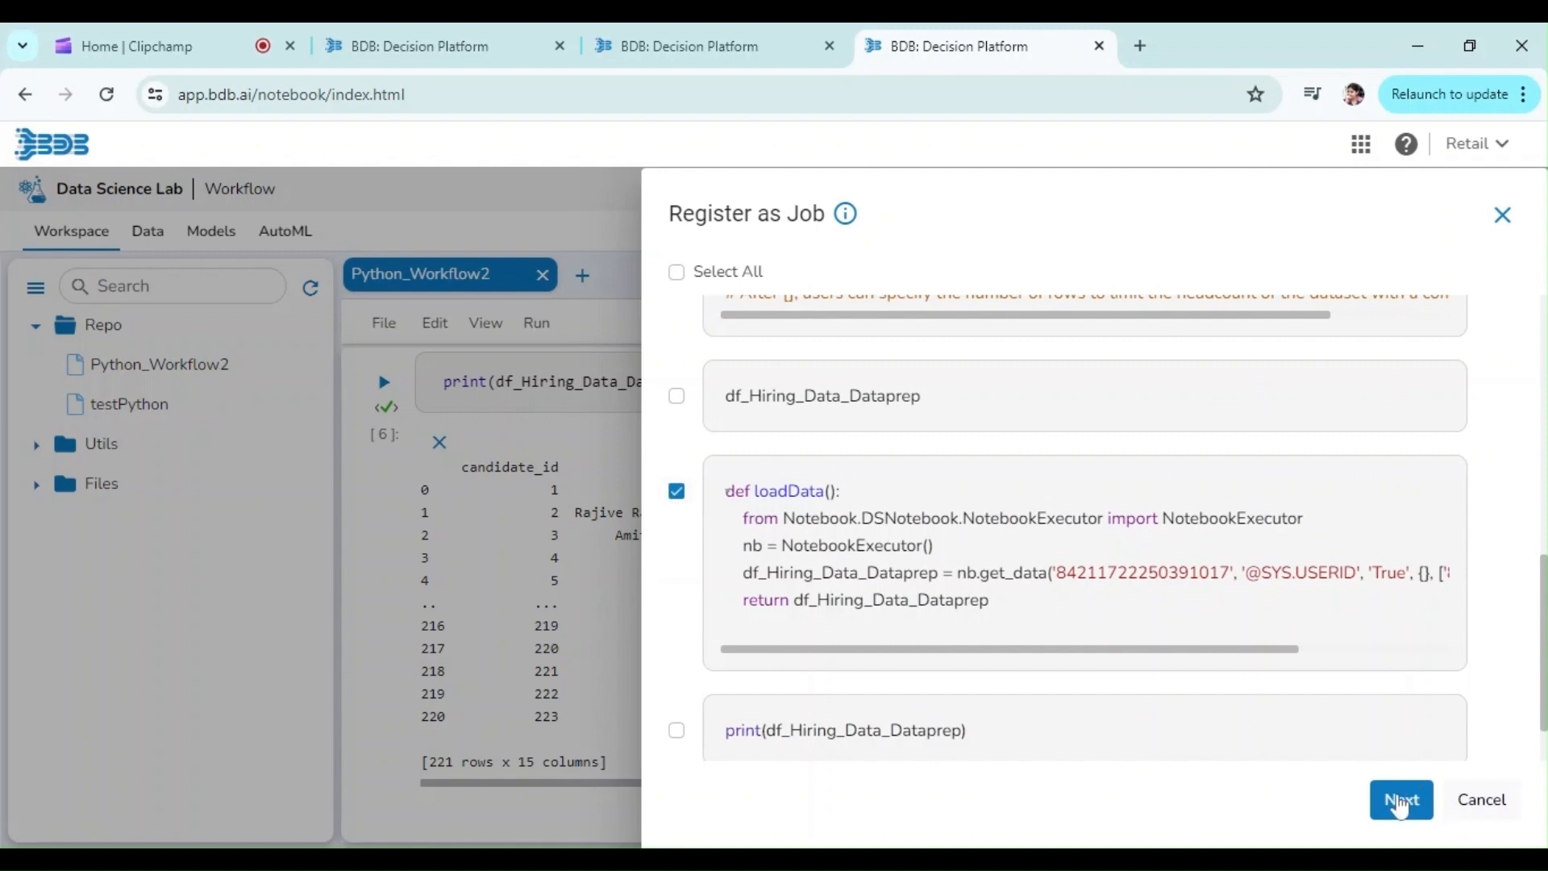
left_click(1400, 801)
left_click(1470, 264)
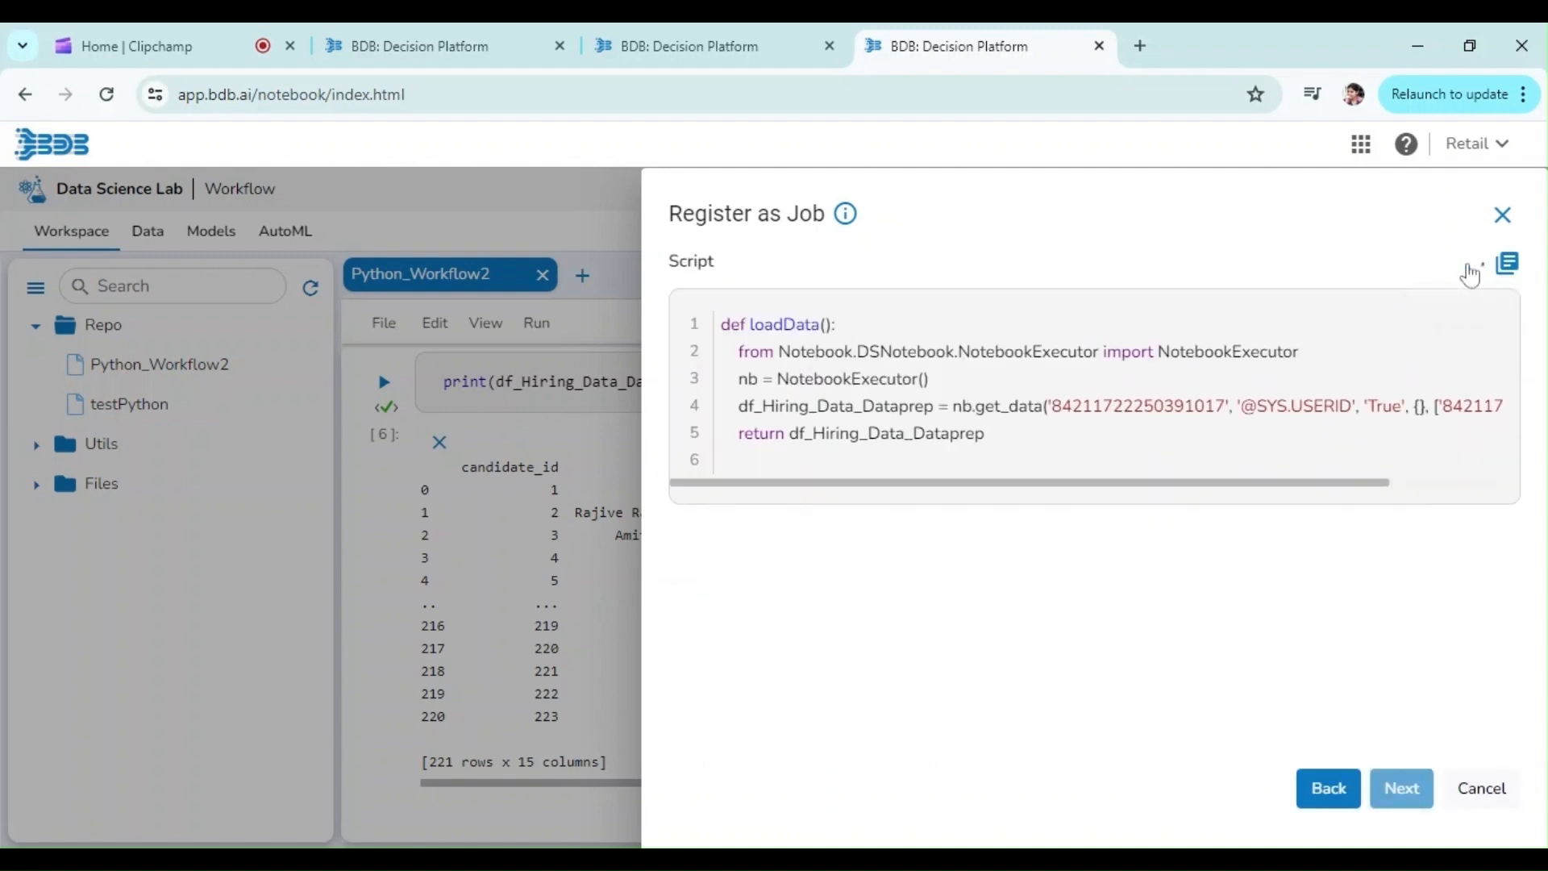
left_click(1401, 788)
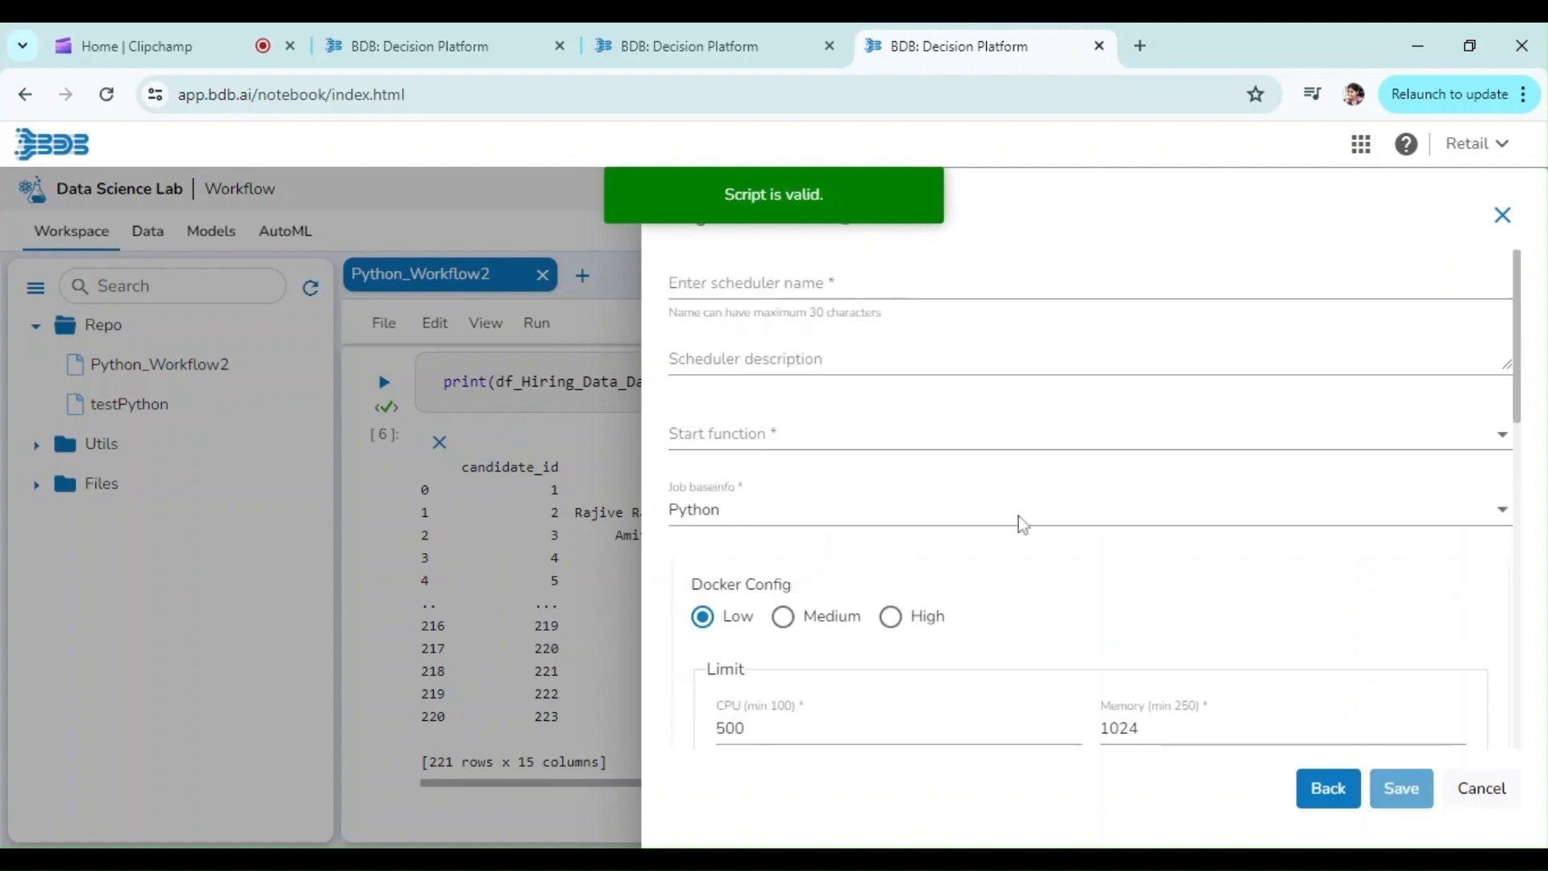
Step: Name the scheduler Workflow2, describe it as Python Job, and choose loadData as its start function
type("Workflow2")
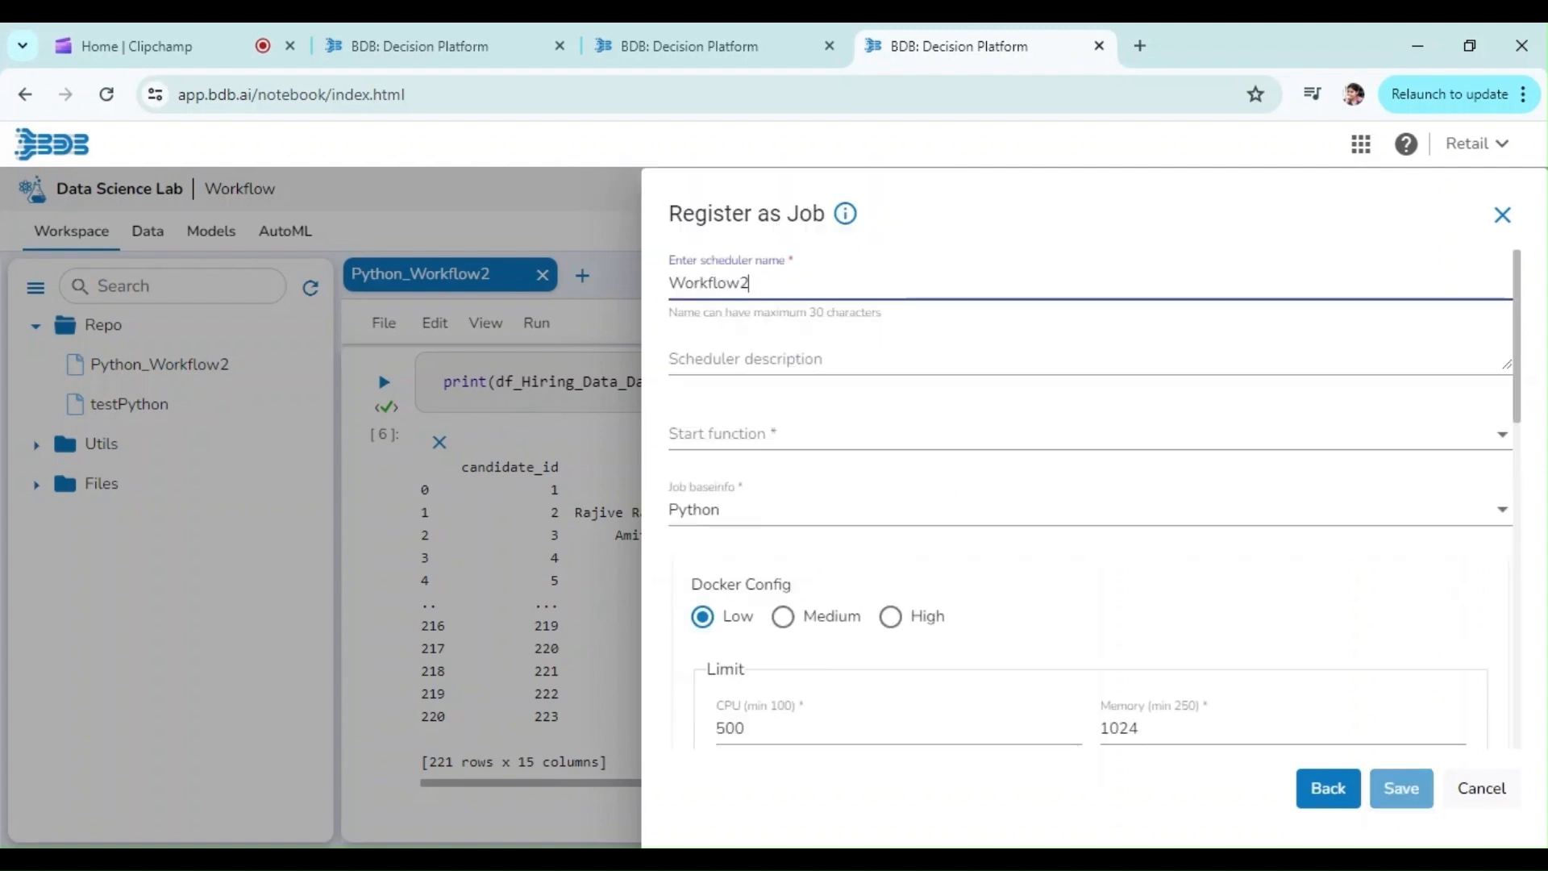
left_click(745, 360)
type("Python Jo")
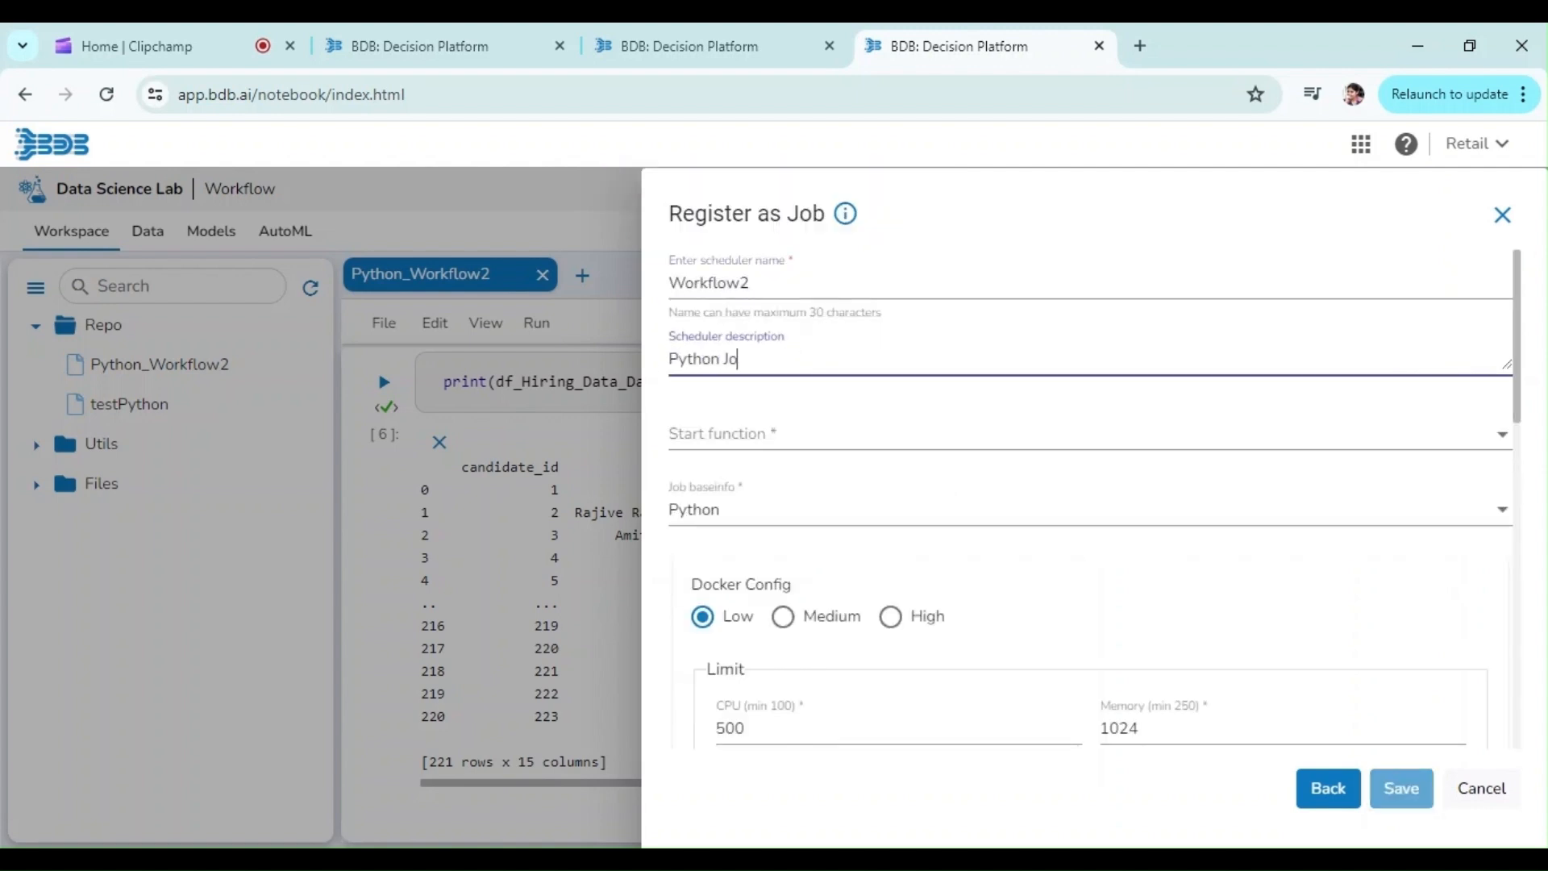
left_click(788, 432)
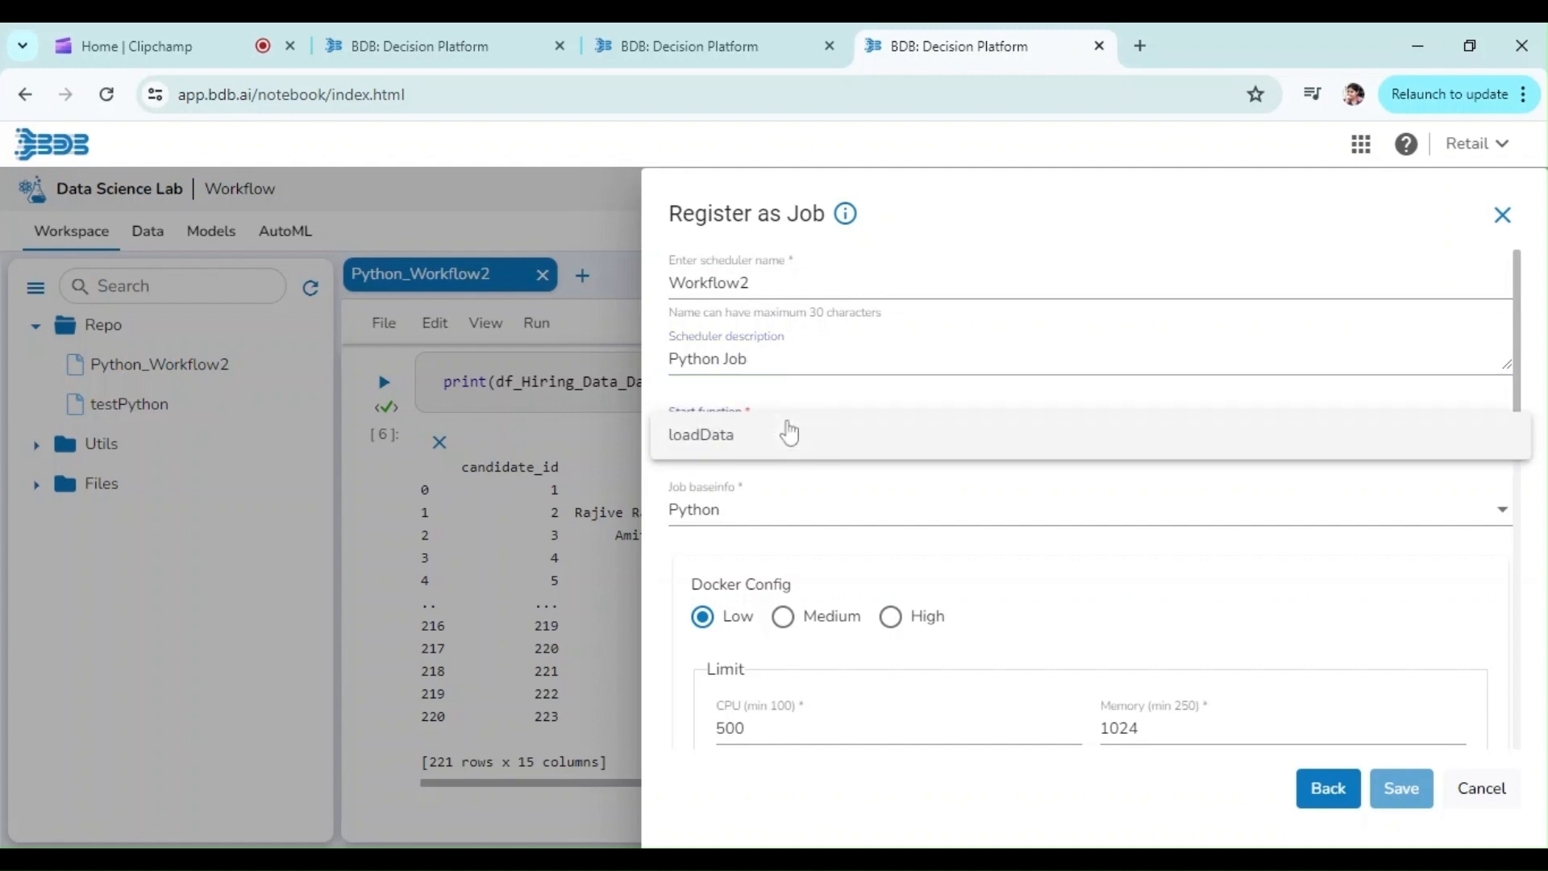
left_click(788, 432)
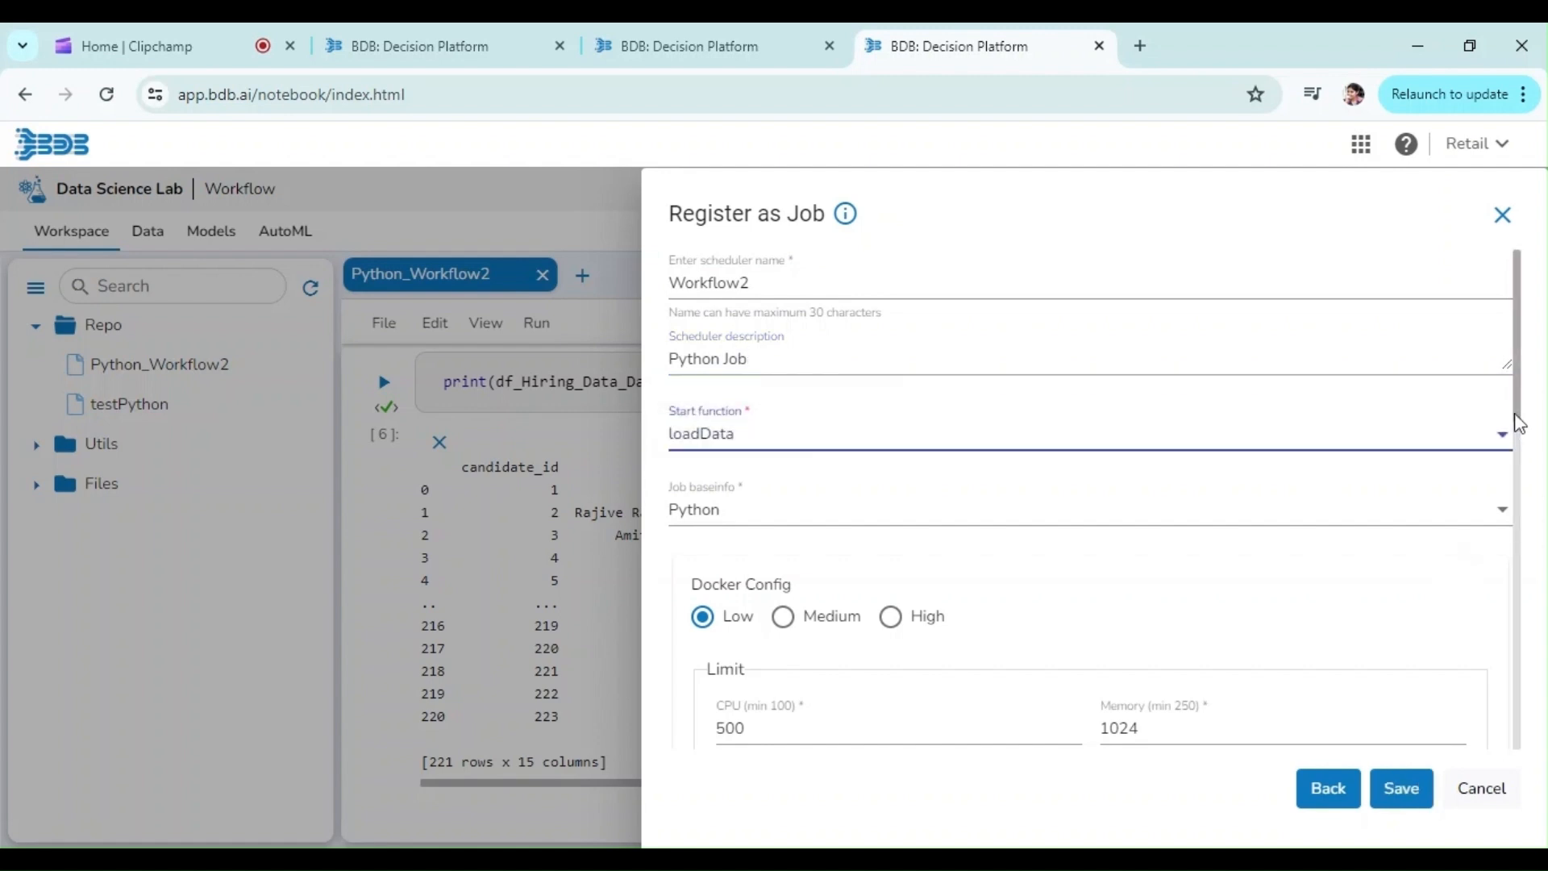
Step: Examine the job's Docker Config, On demand, Cron generator and Success and Failure alert options, leaving On demand and both alerts off
left_click_drag(1520, 424, 1521, 508)
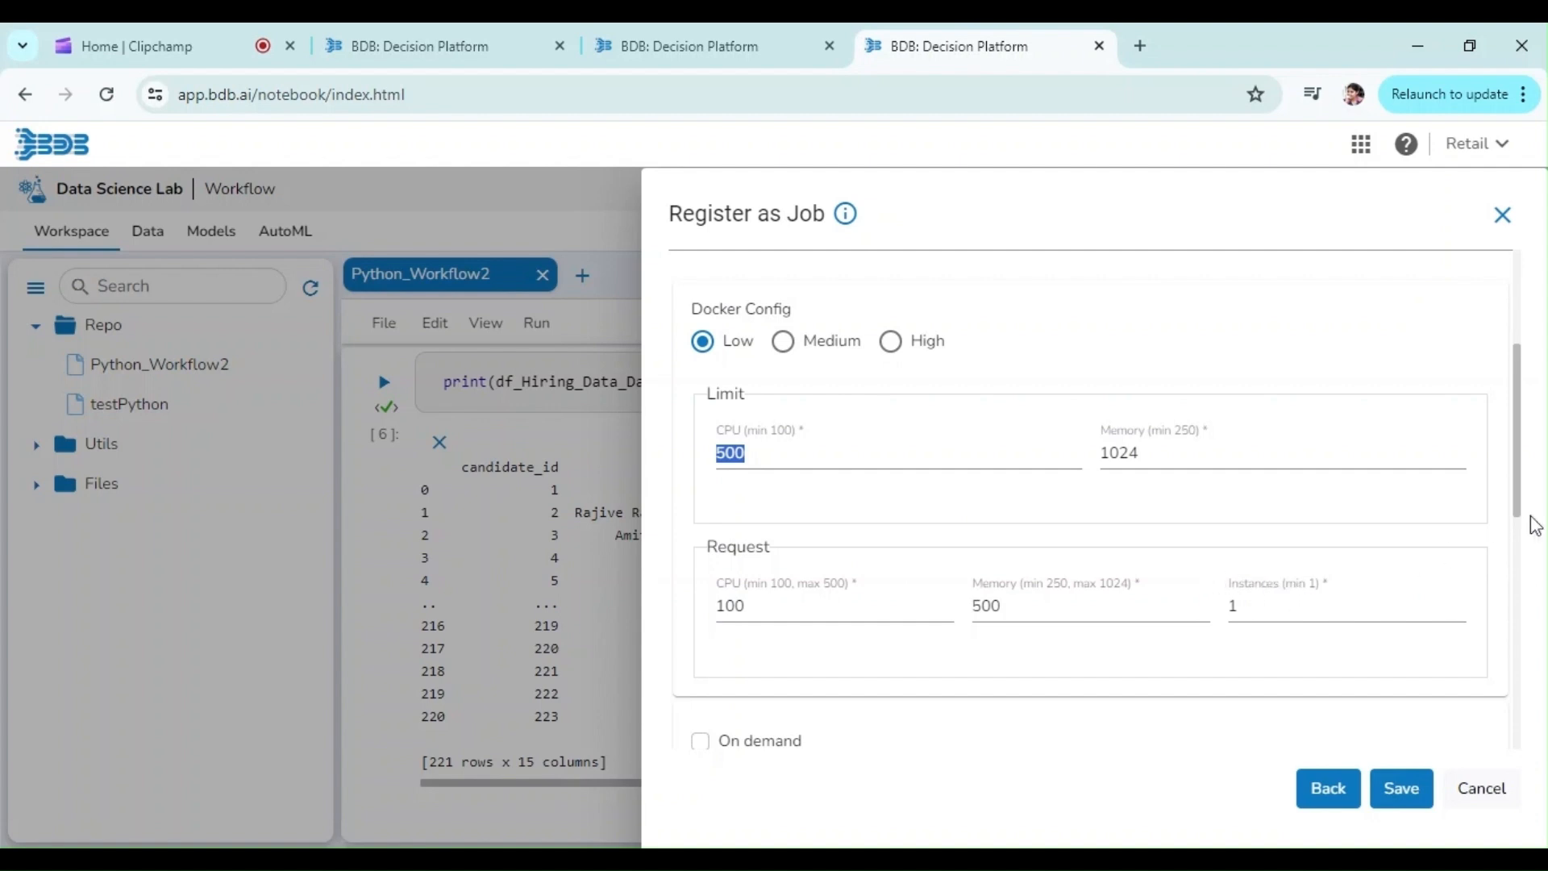
left_click_drag(1522, 519, 1522, 598)
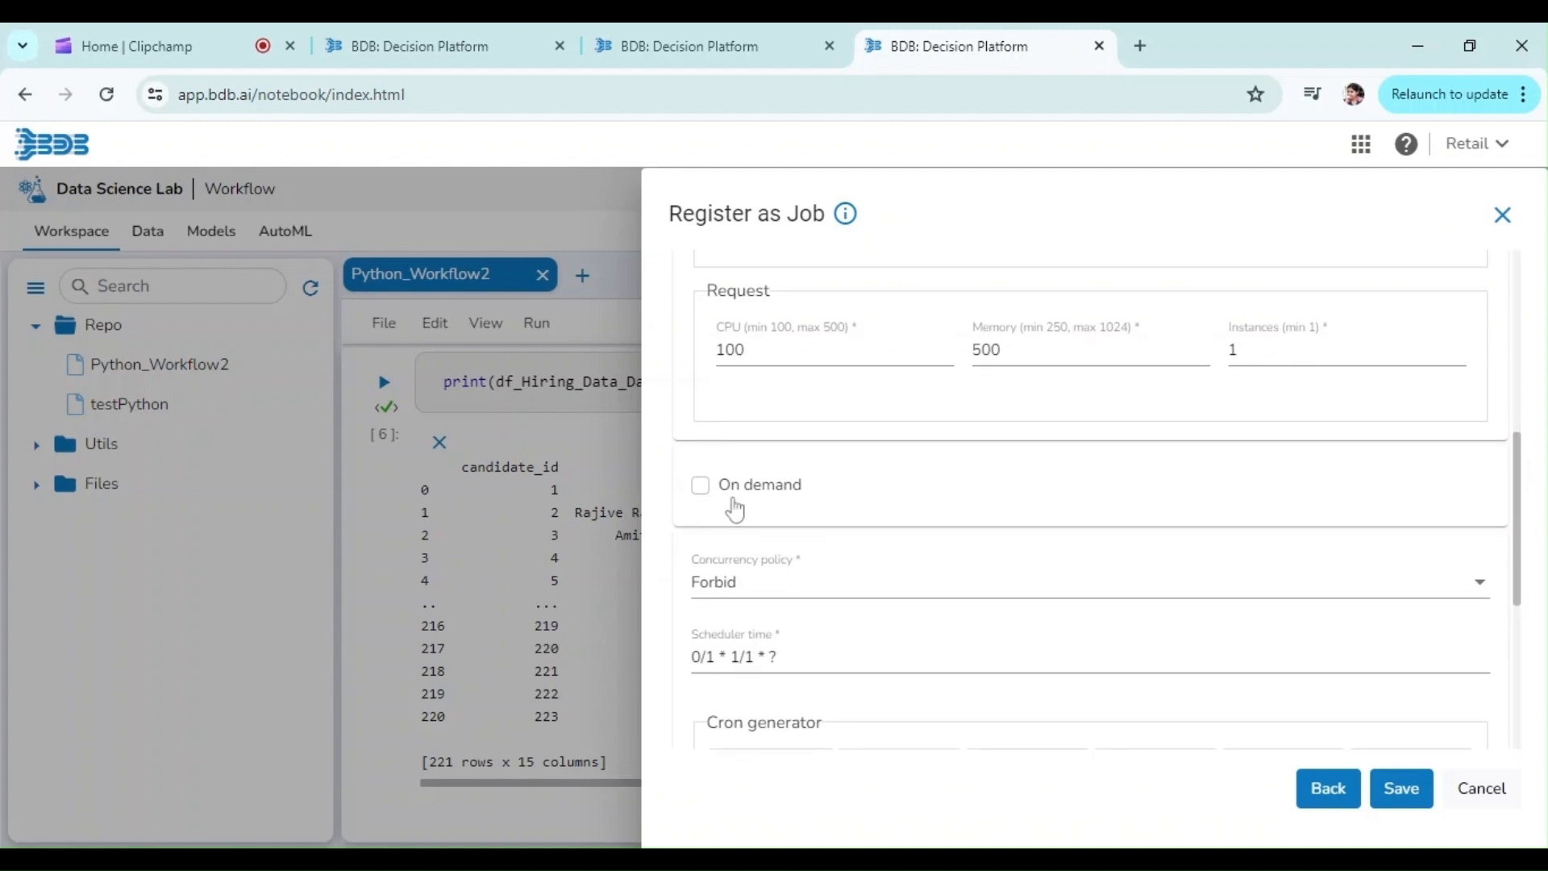
left_click(700, 486)
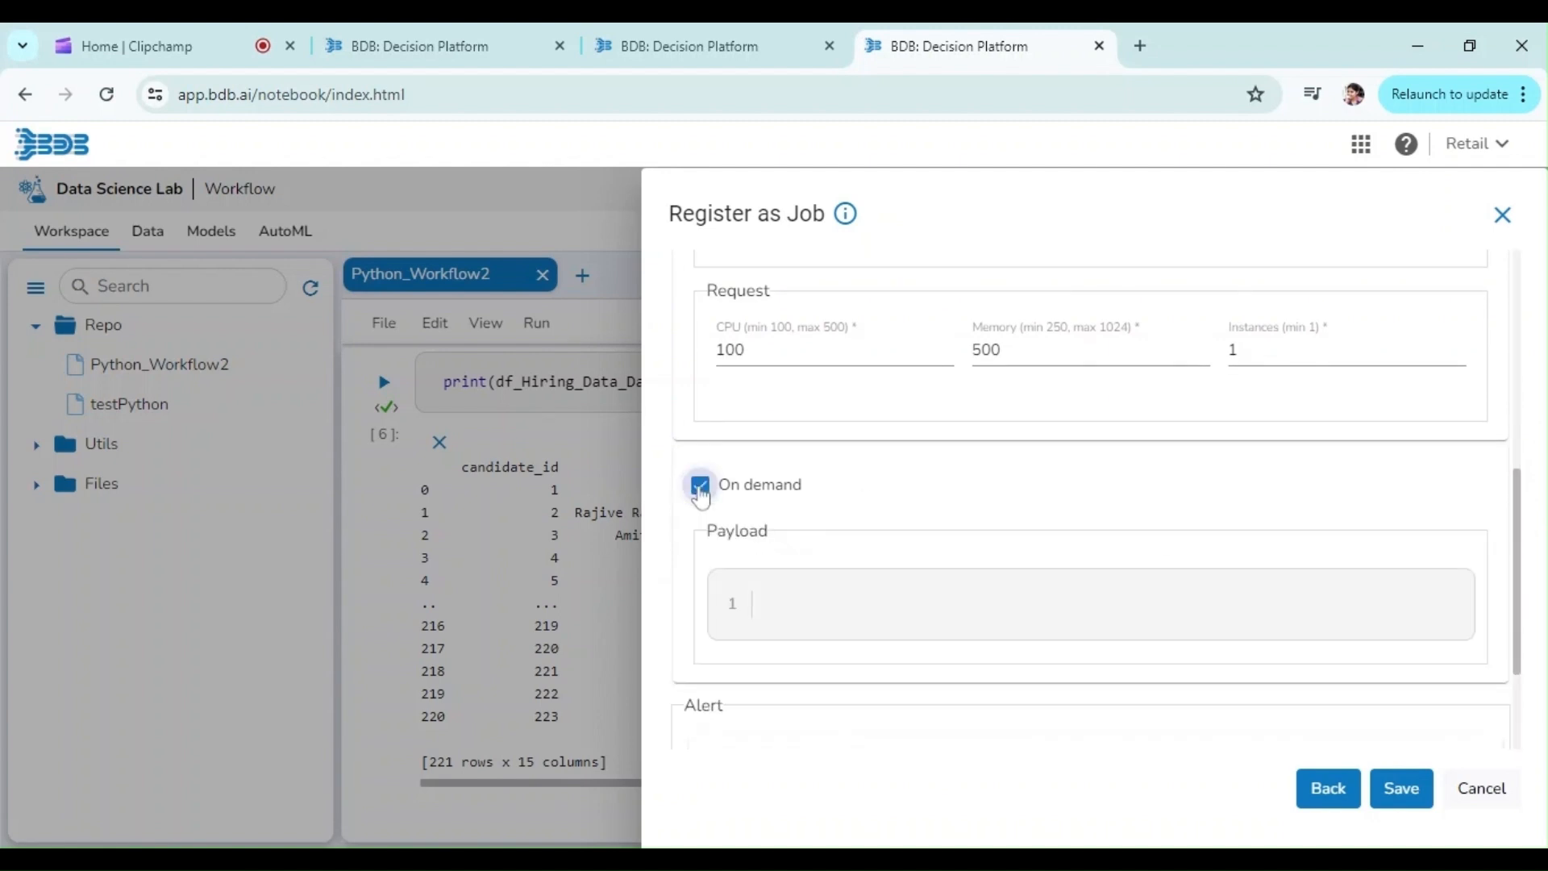
left_click(700, 486)
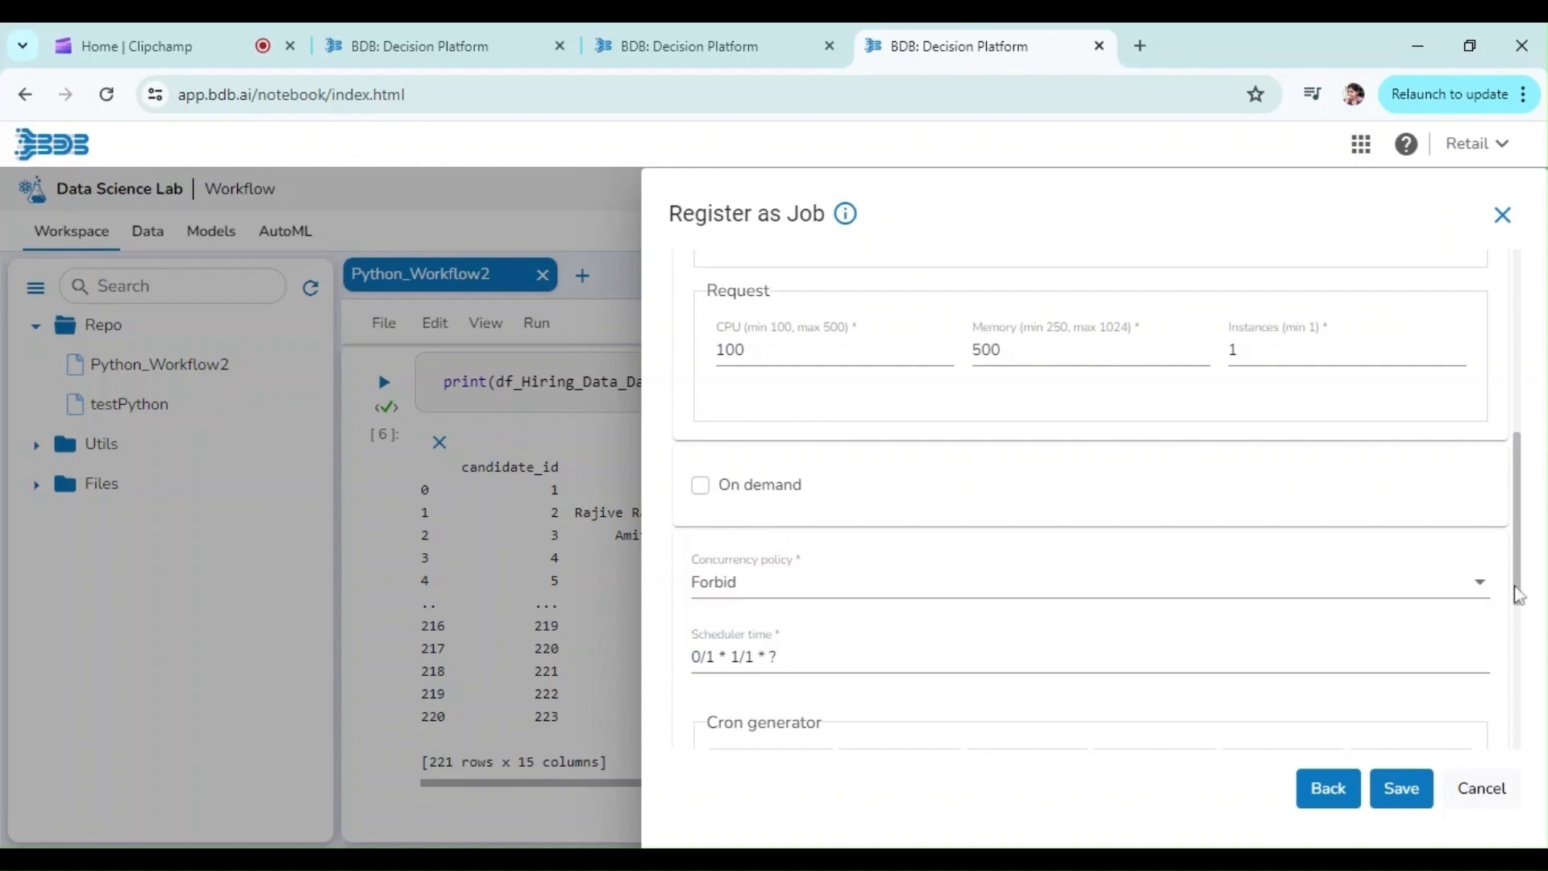
left_click_drag(1524, 598, 1521, 750)
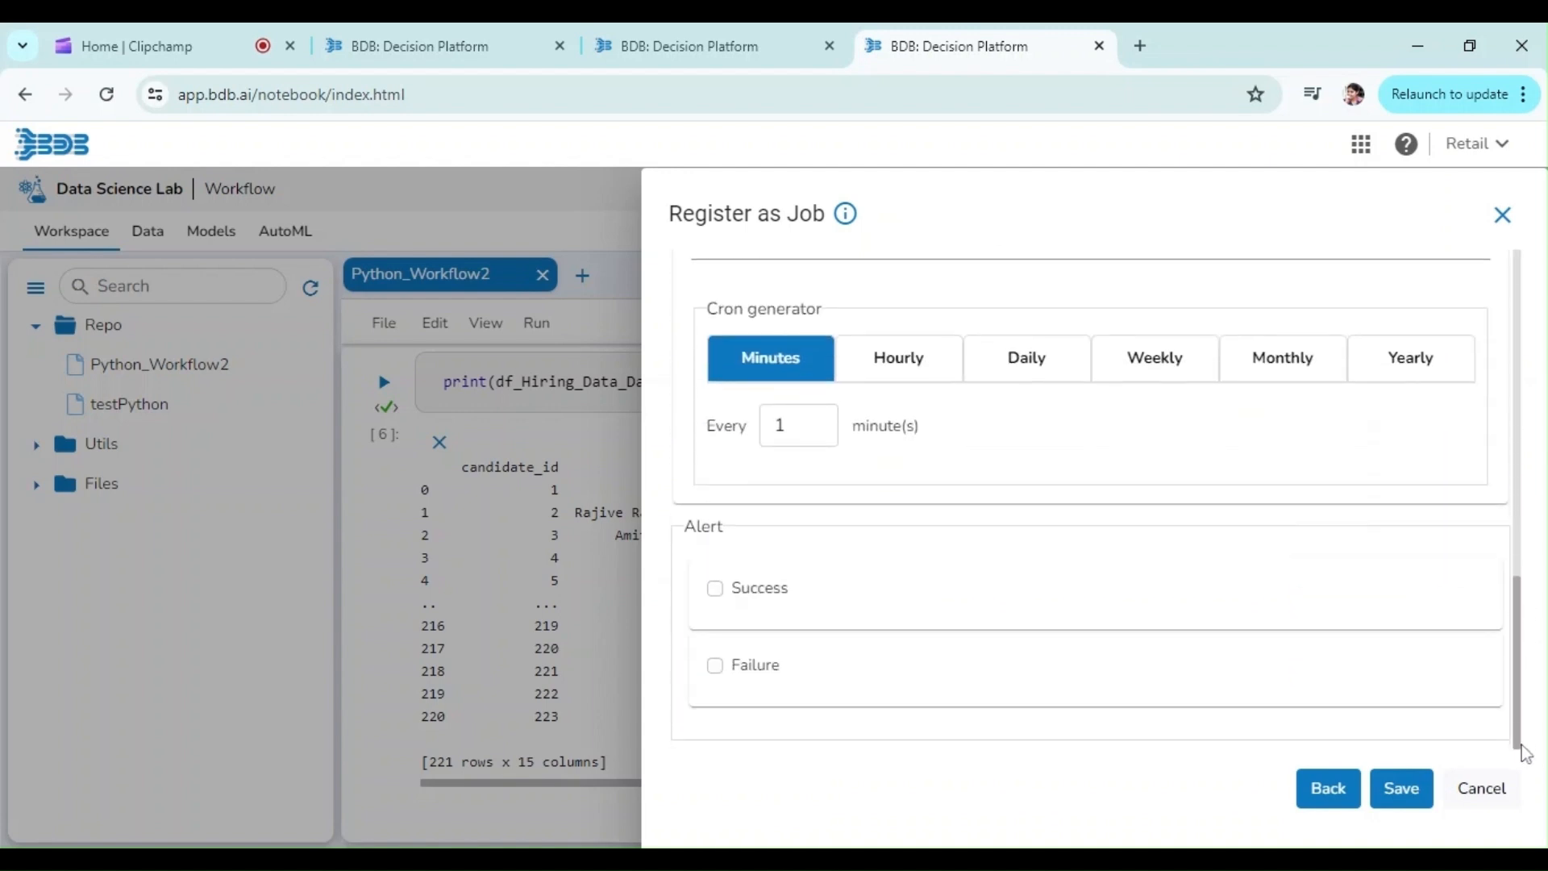
left_click(715, 590)
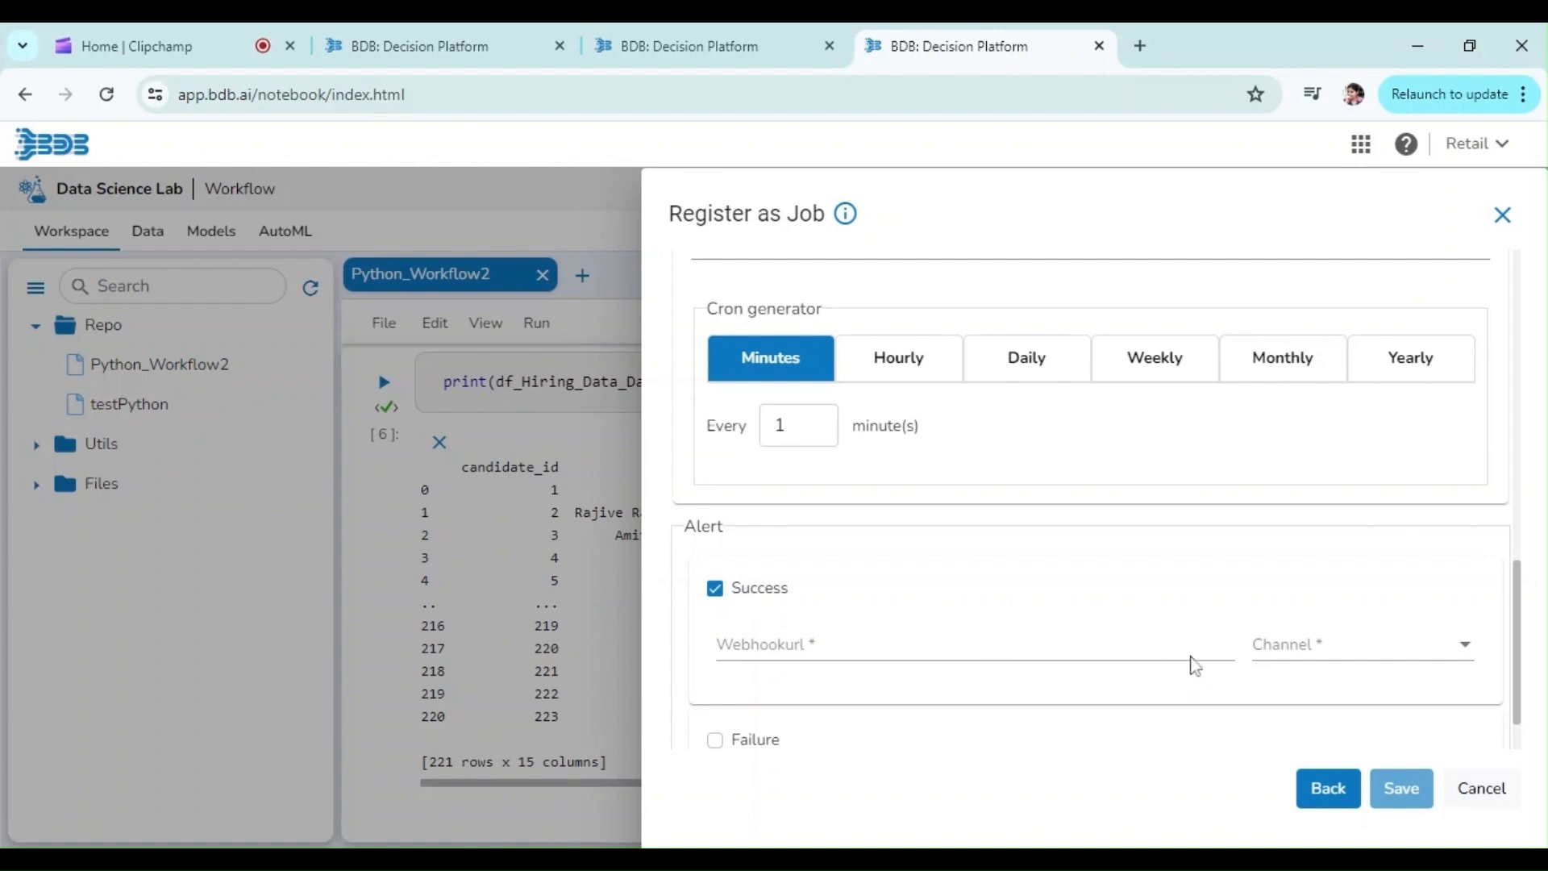
left_click(1281, 657)
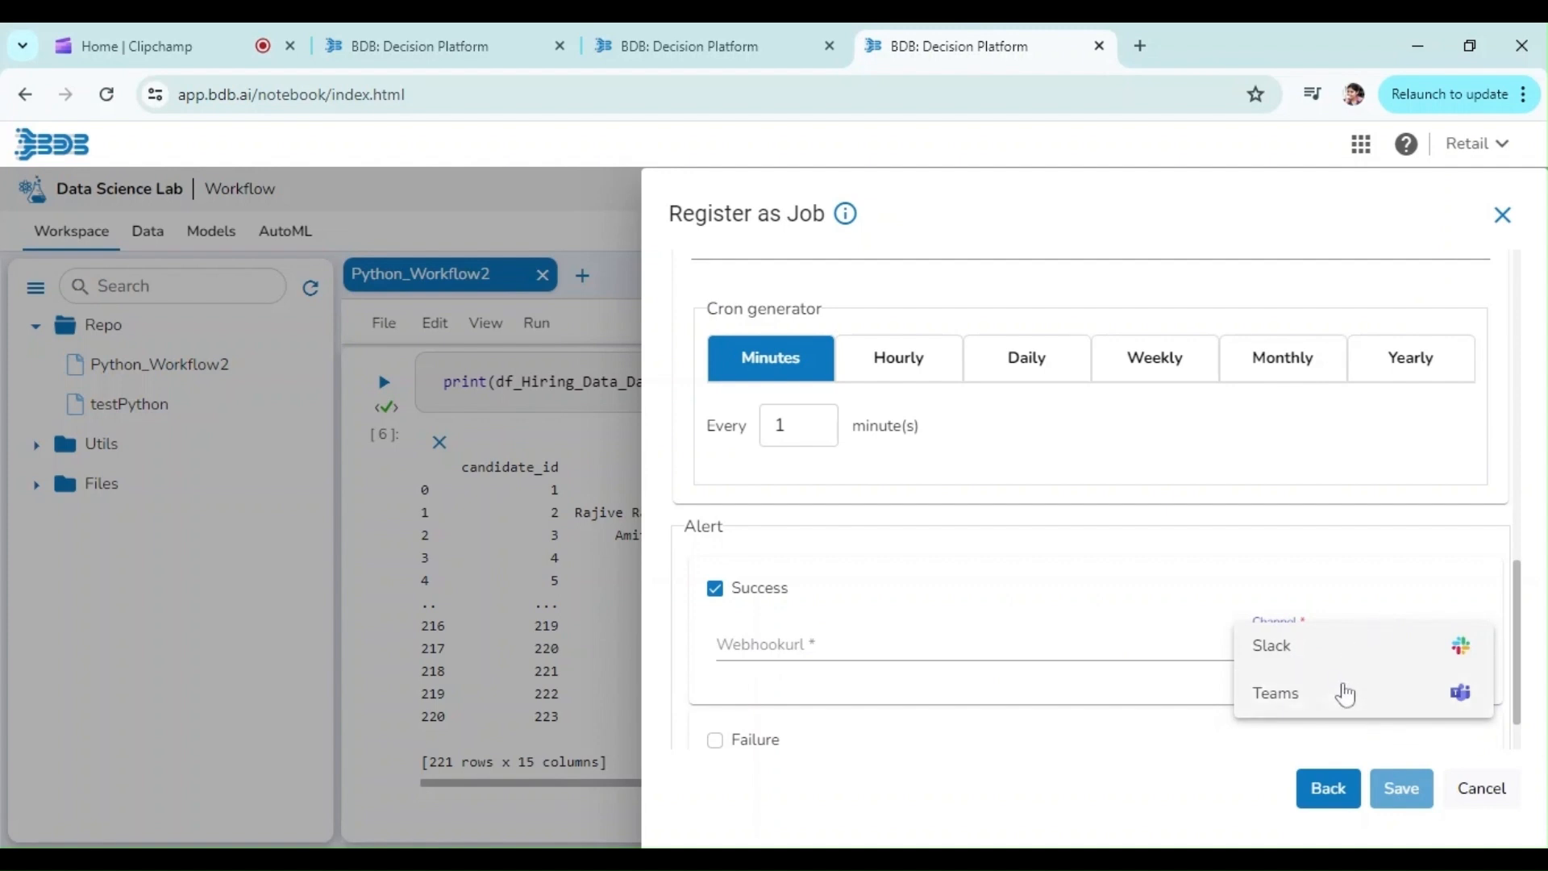
left_click(1107, 588)
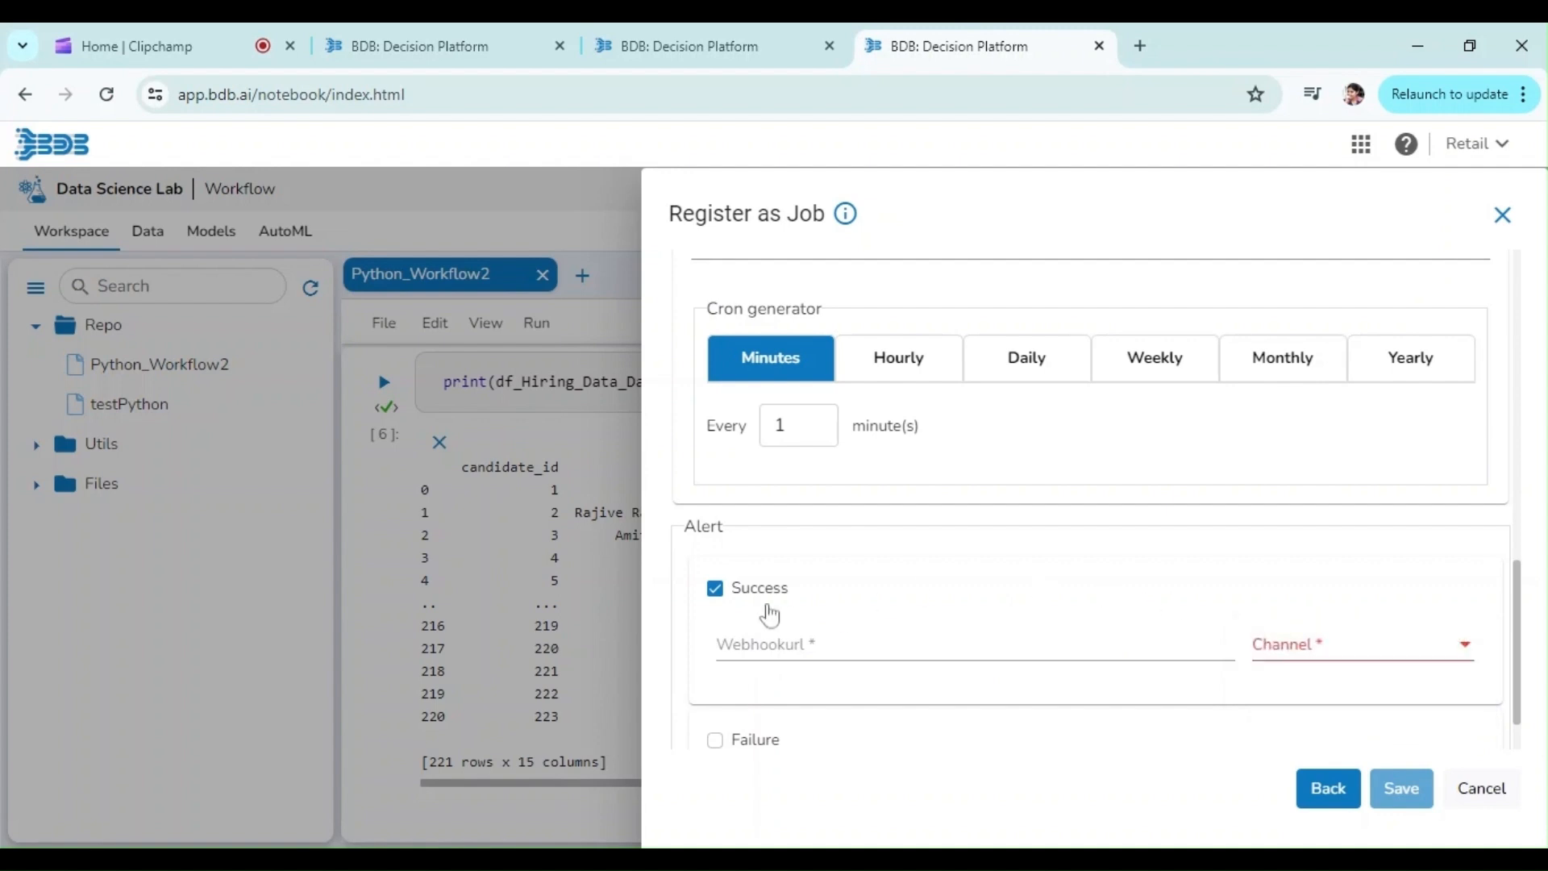
left_click(718, 604)
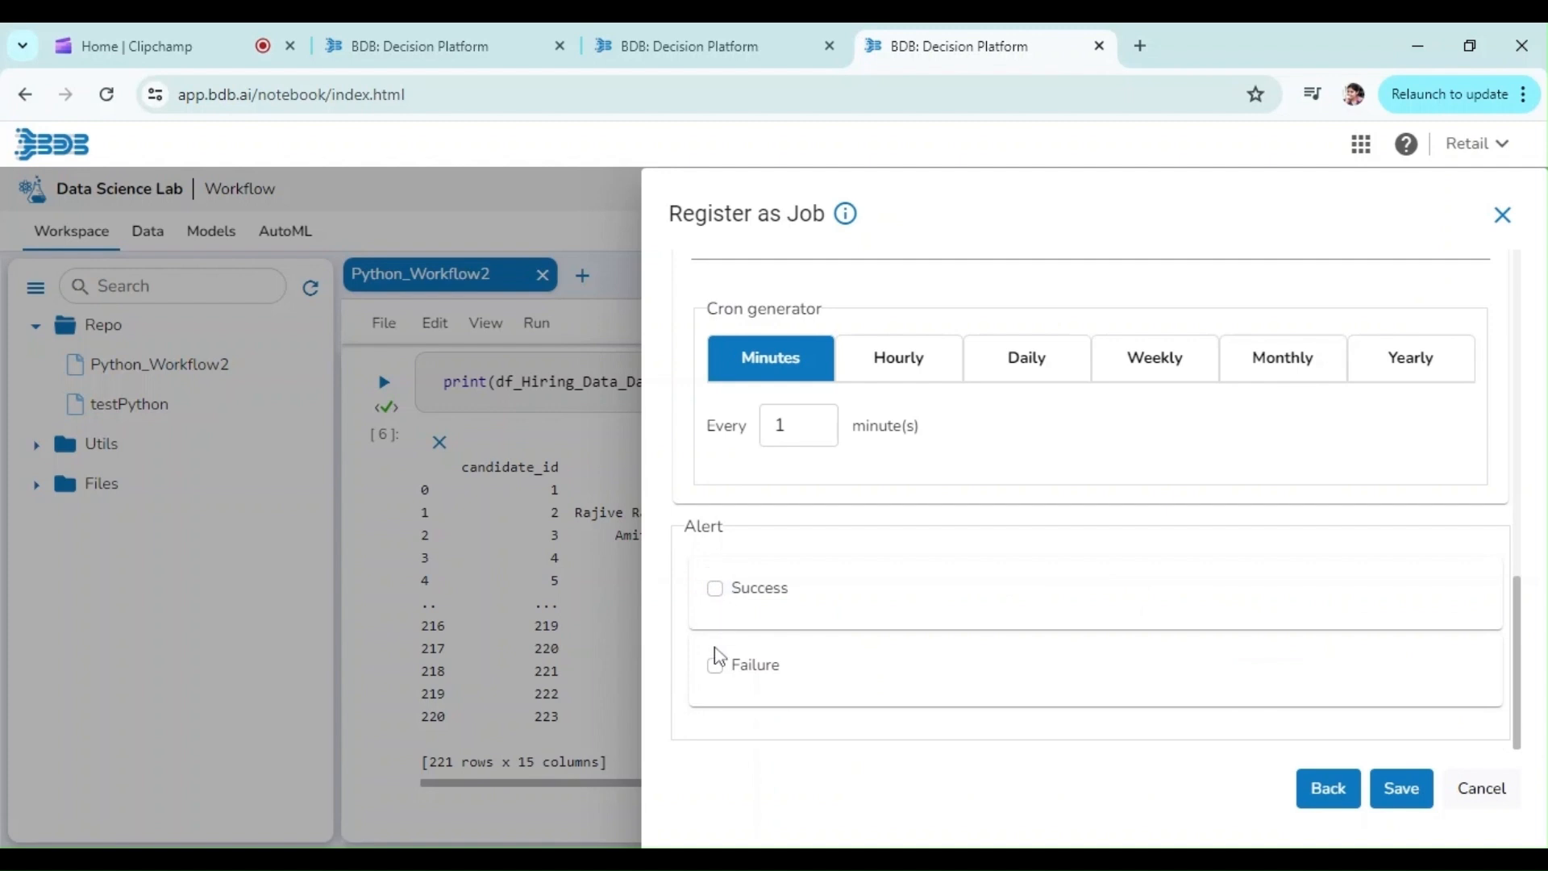
left_click(714, 680)
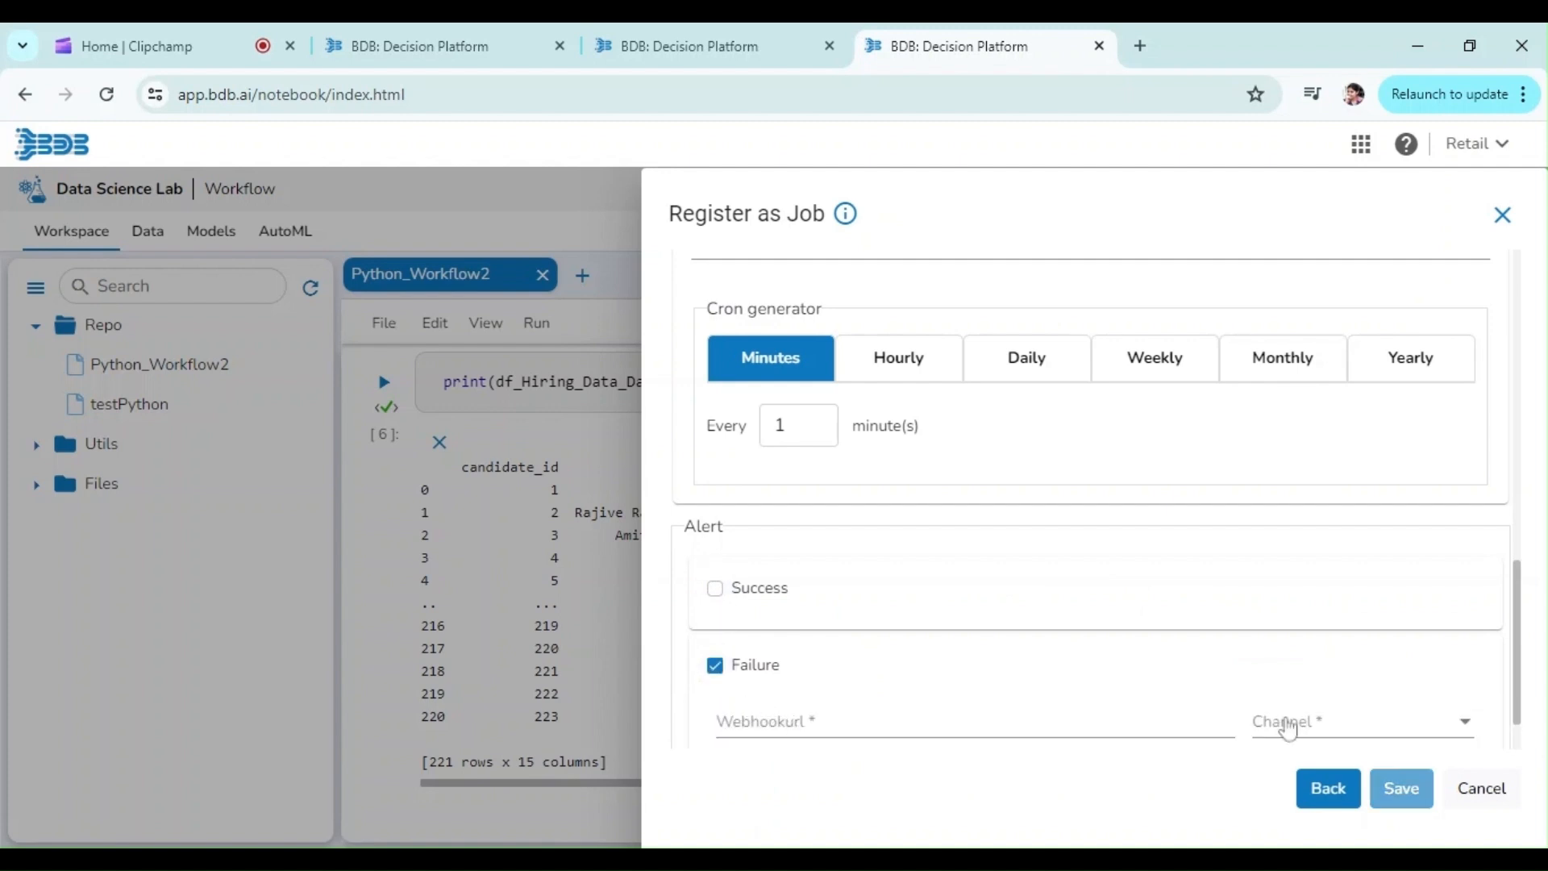
left_click(715, 666)
Step: Save the job registration and open the Workflow2 job from the job list in the Data Pipeline module
left_click(1389, 779)
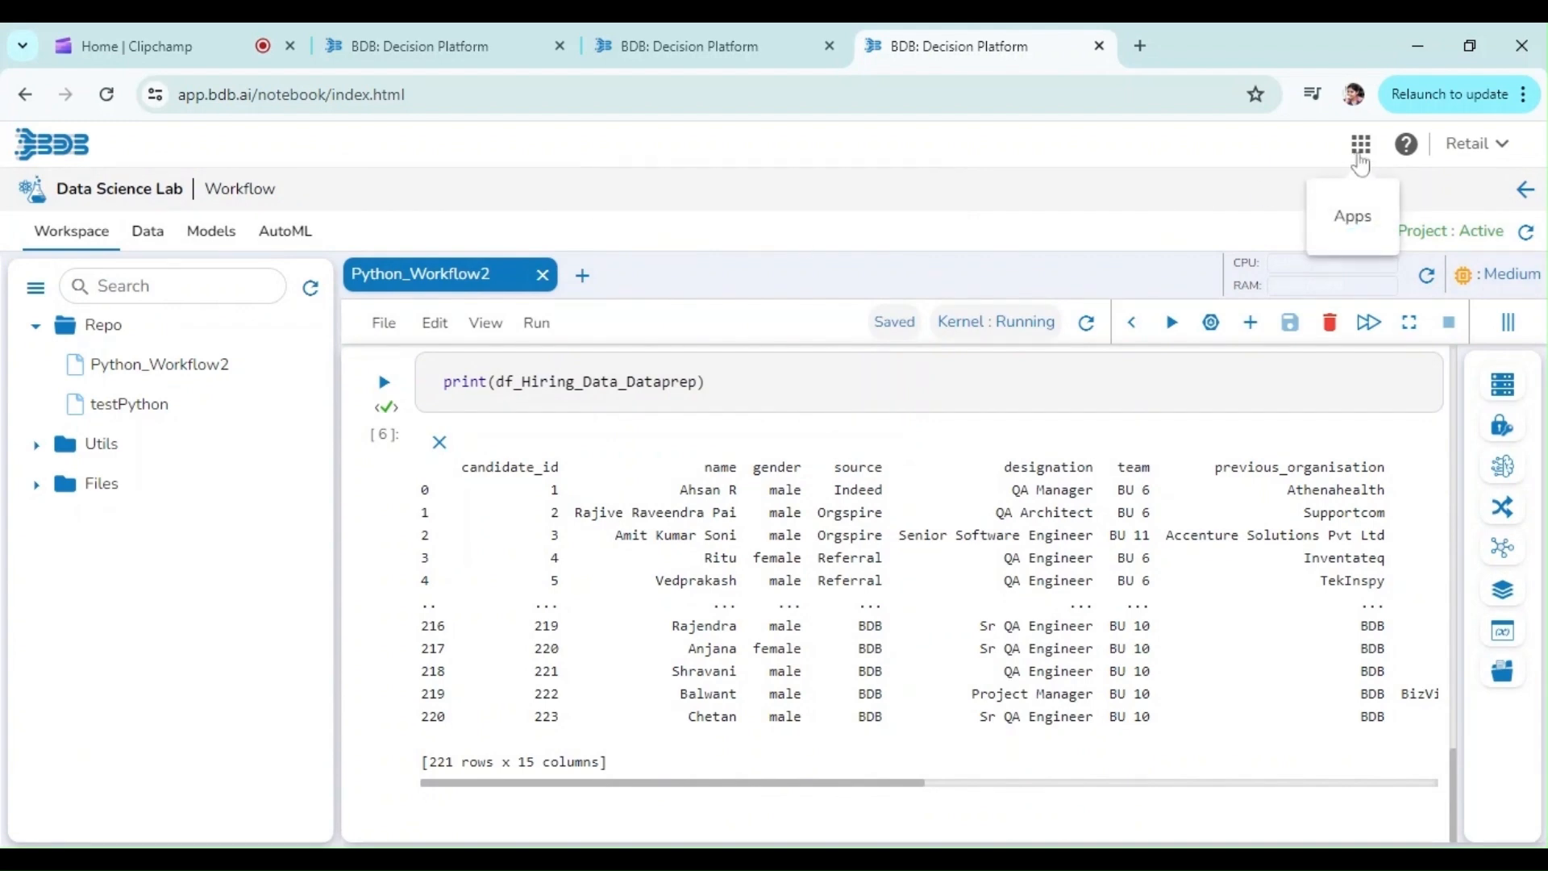
left_click(1361, 158)
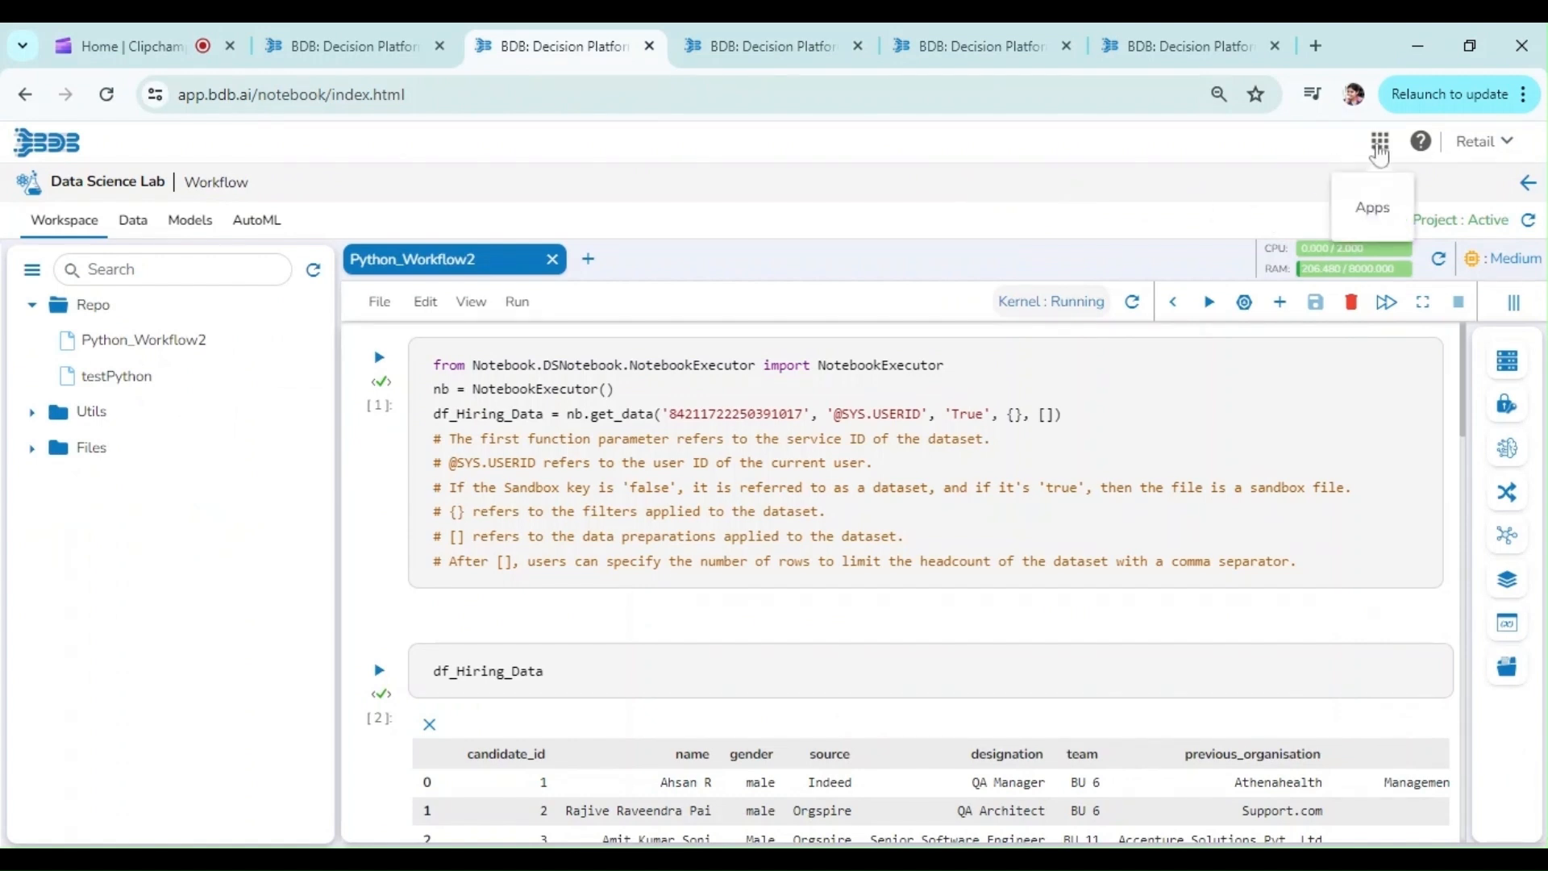
left_click(1379, 150)
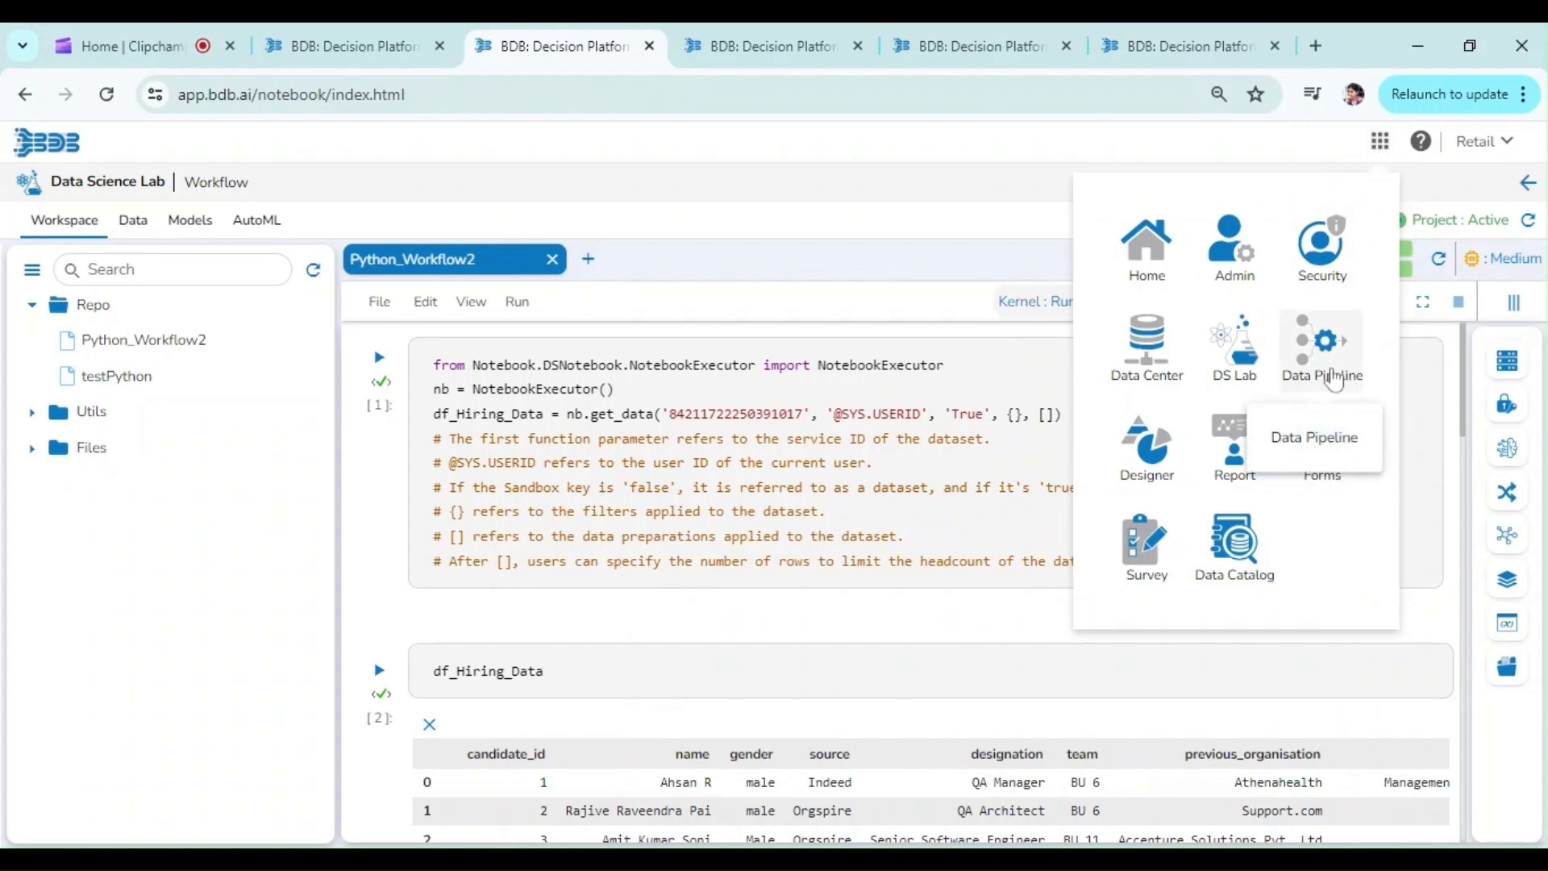
left_click(1326, 355)
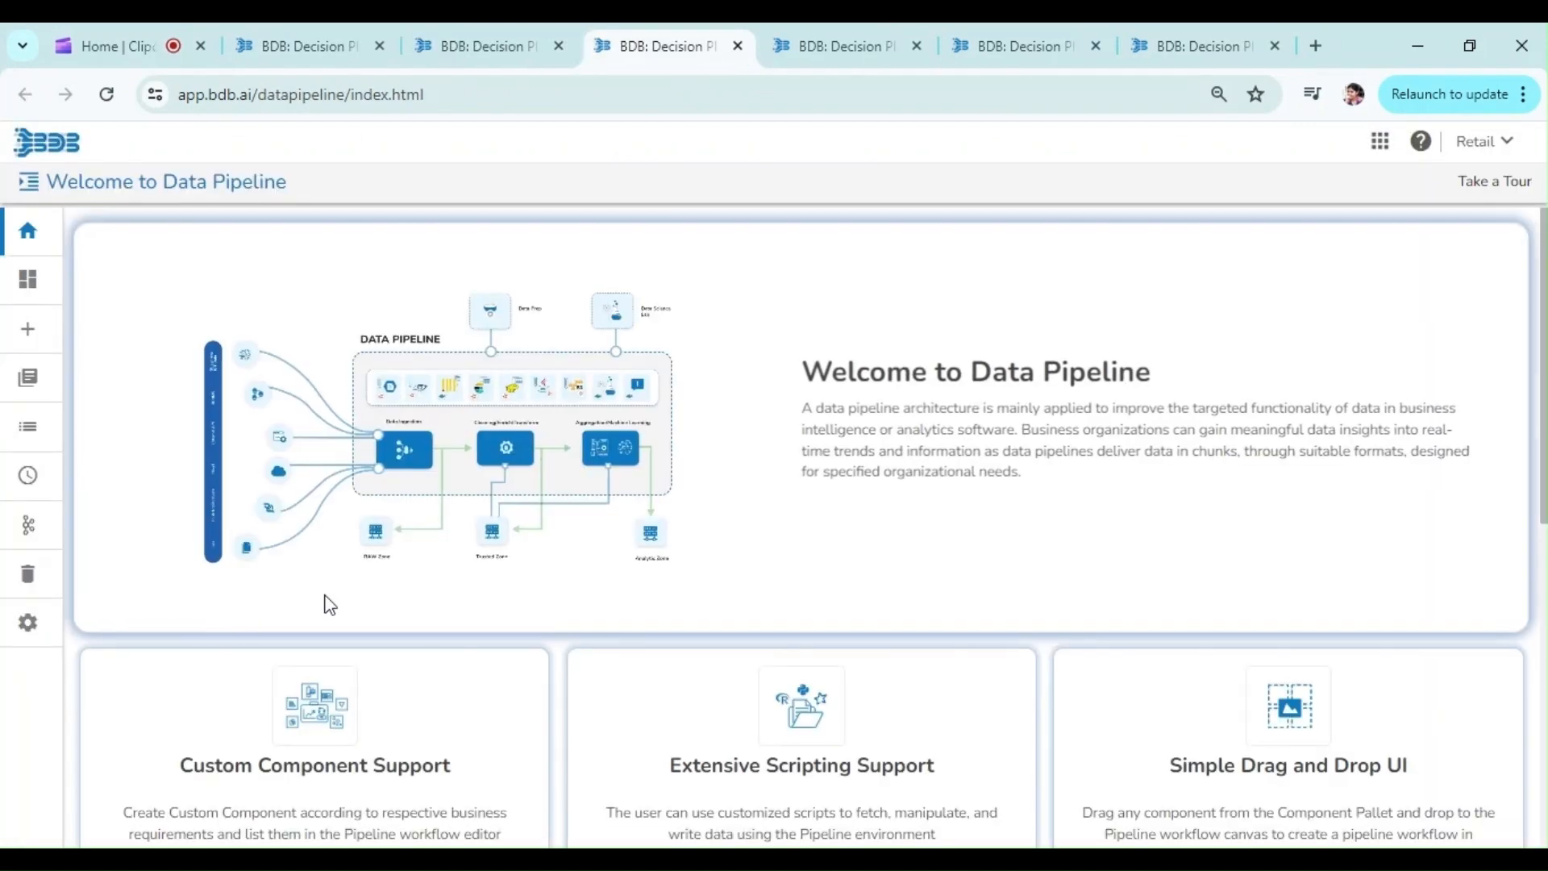
left_click(28, 378)
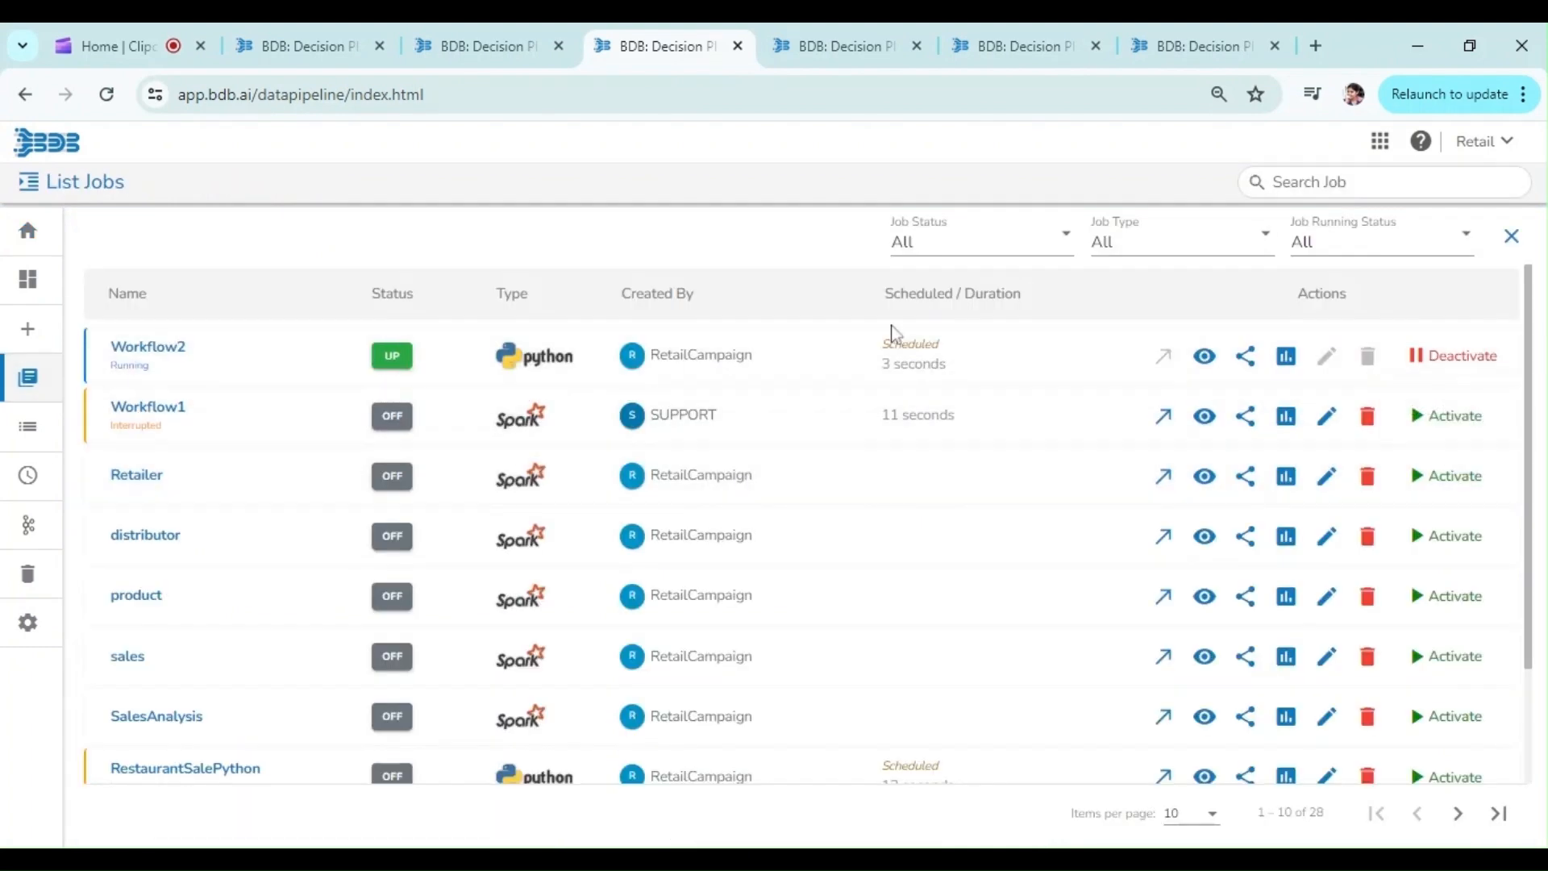
left_click(1205, 356)
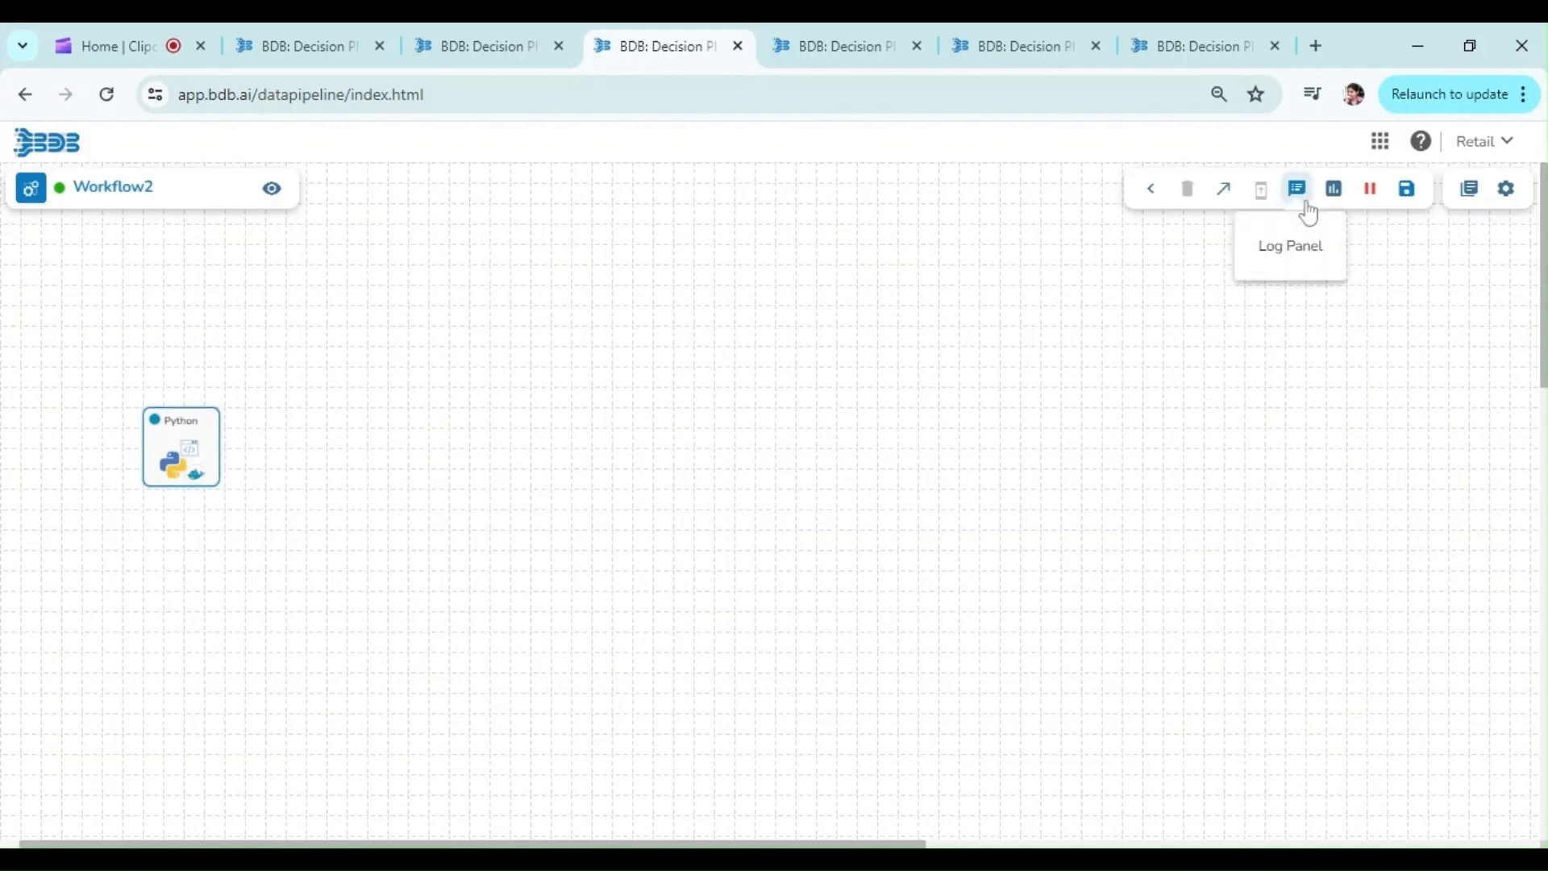
Step: Refresh Workflow2's job status and logs, and check the log entries for the script run and stop
left_click(1308, 209)
left_click(1410, 295)
left_click(1460, 244)
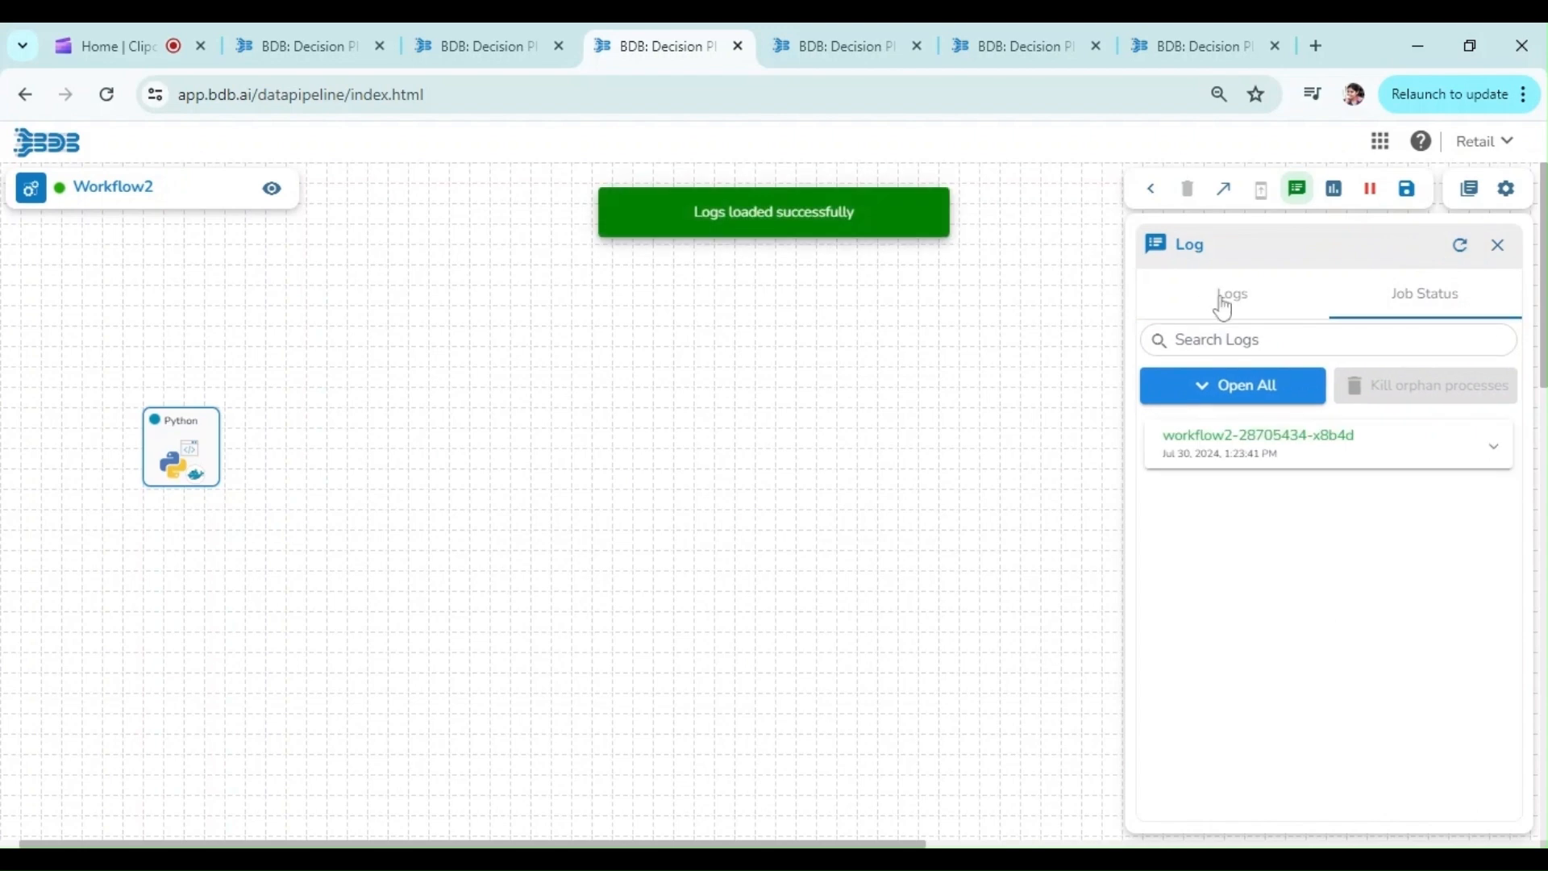
left_click(1225, 305)
left_click(1461, 245)
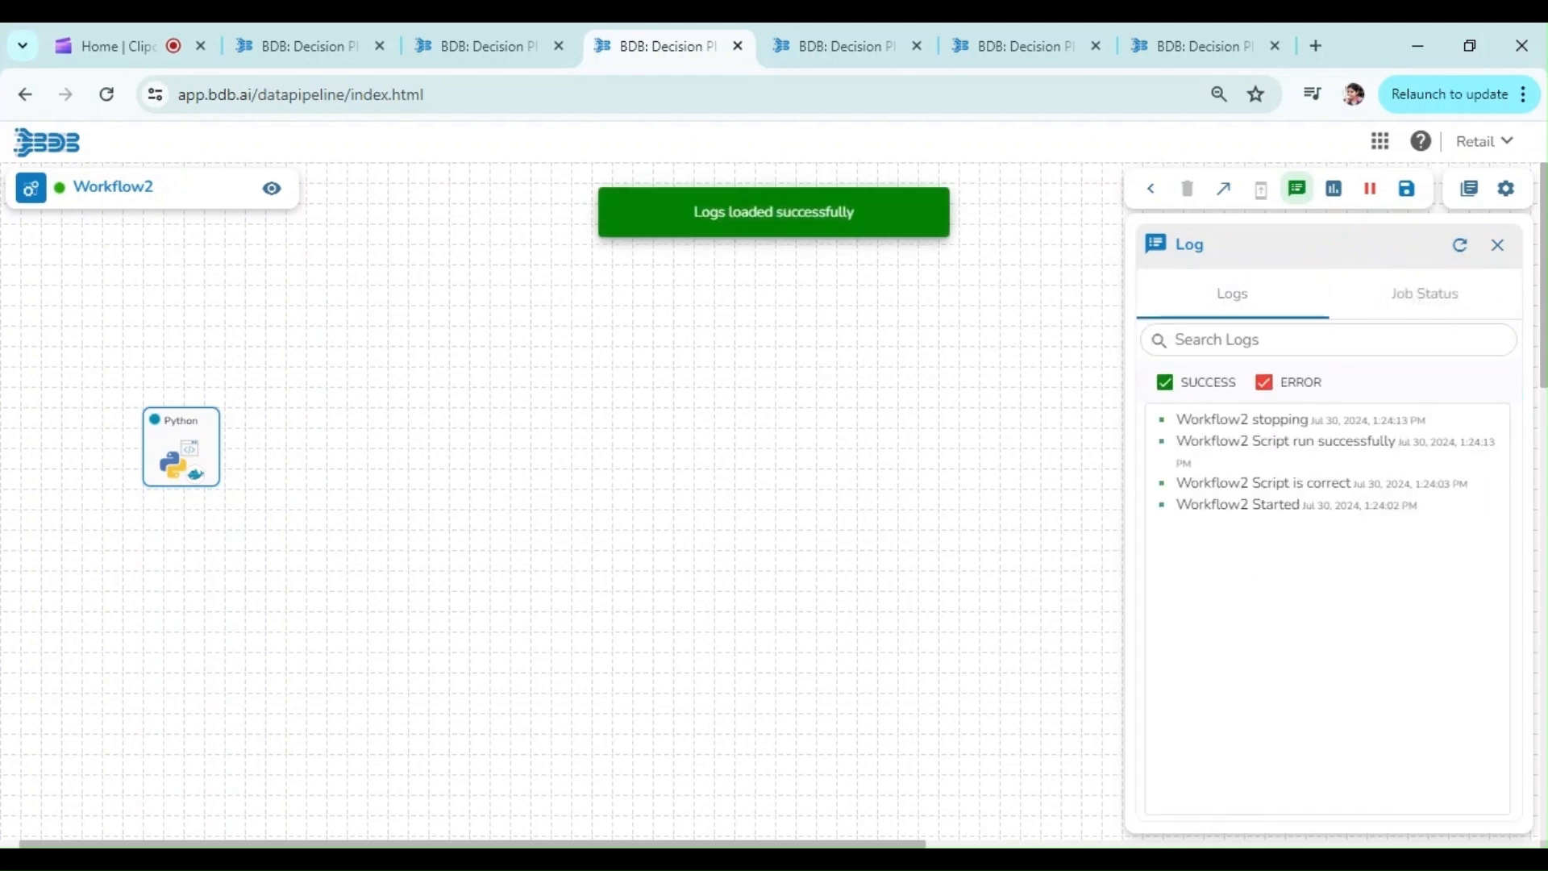
triple_click(1371, 442)
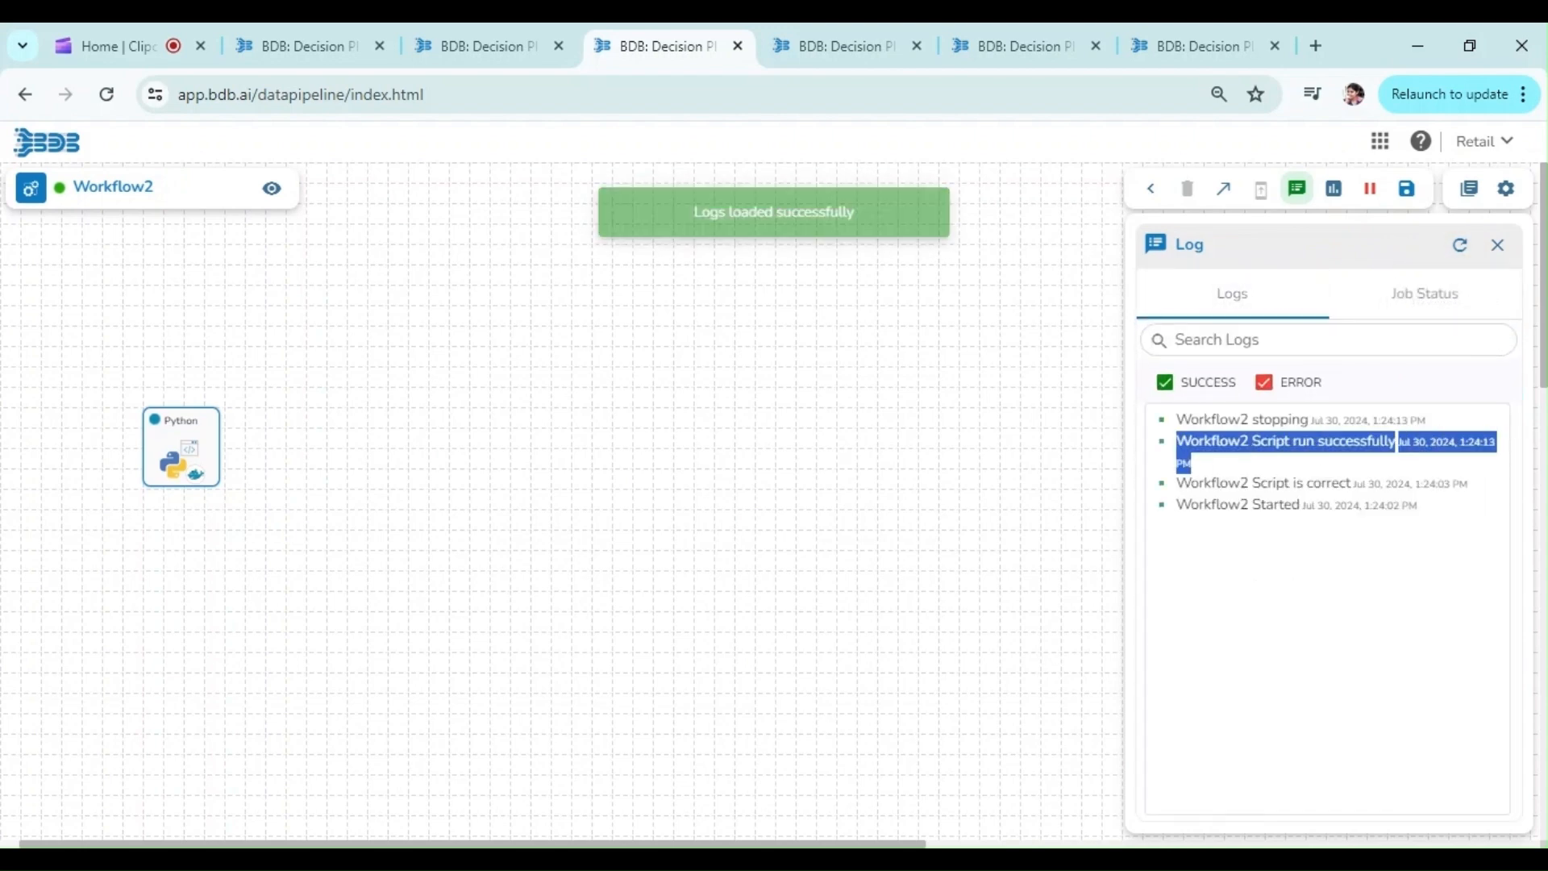
triple_click(1215, 420)
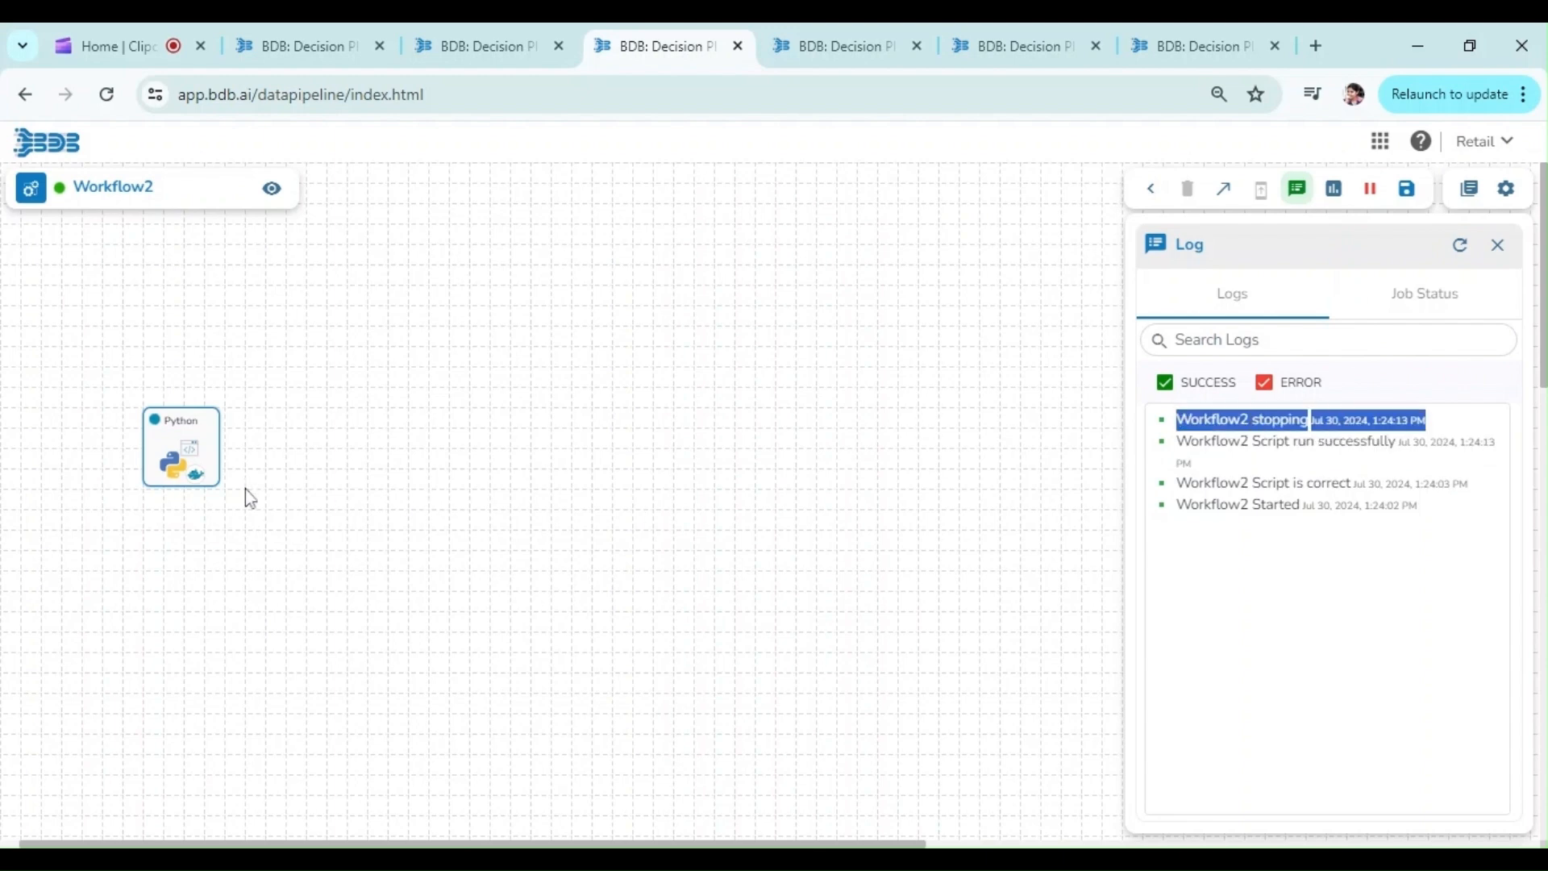
Step: Select the Python component of Workflow2 and refresh the job's logs to check for newer runs
left_click(181, 451)
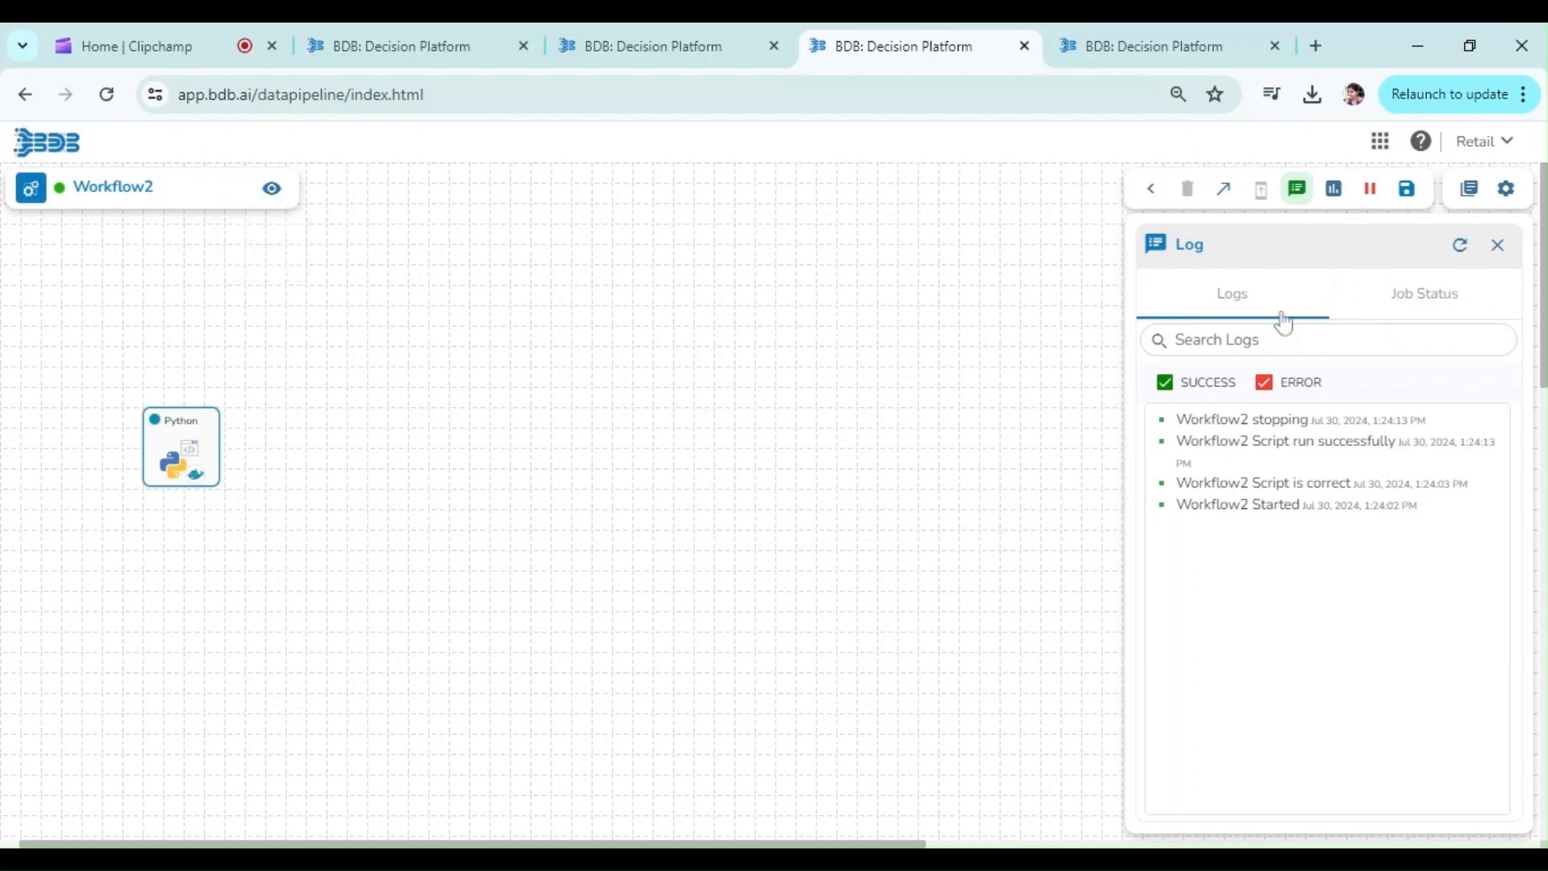
left_click(1460, 250)
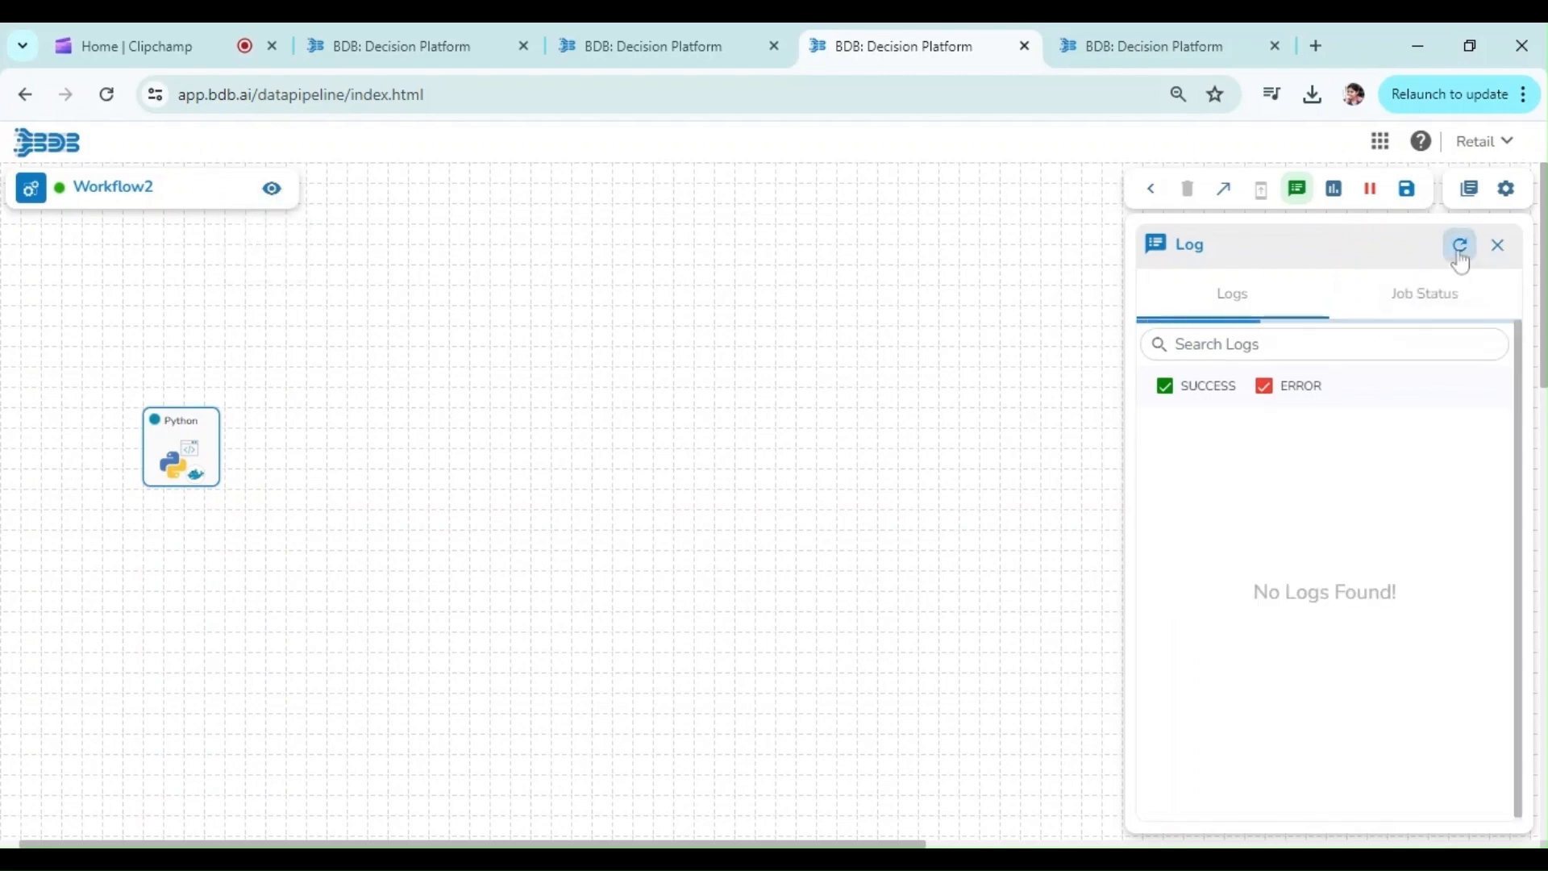
left_click(1460, 256)
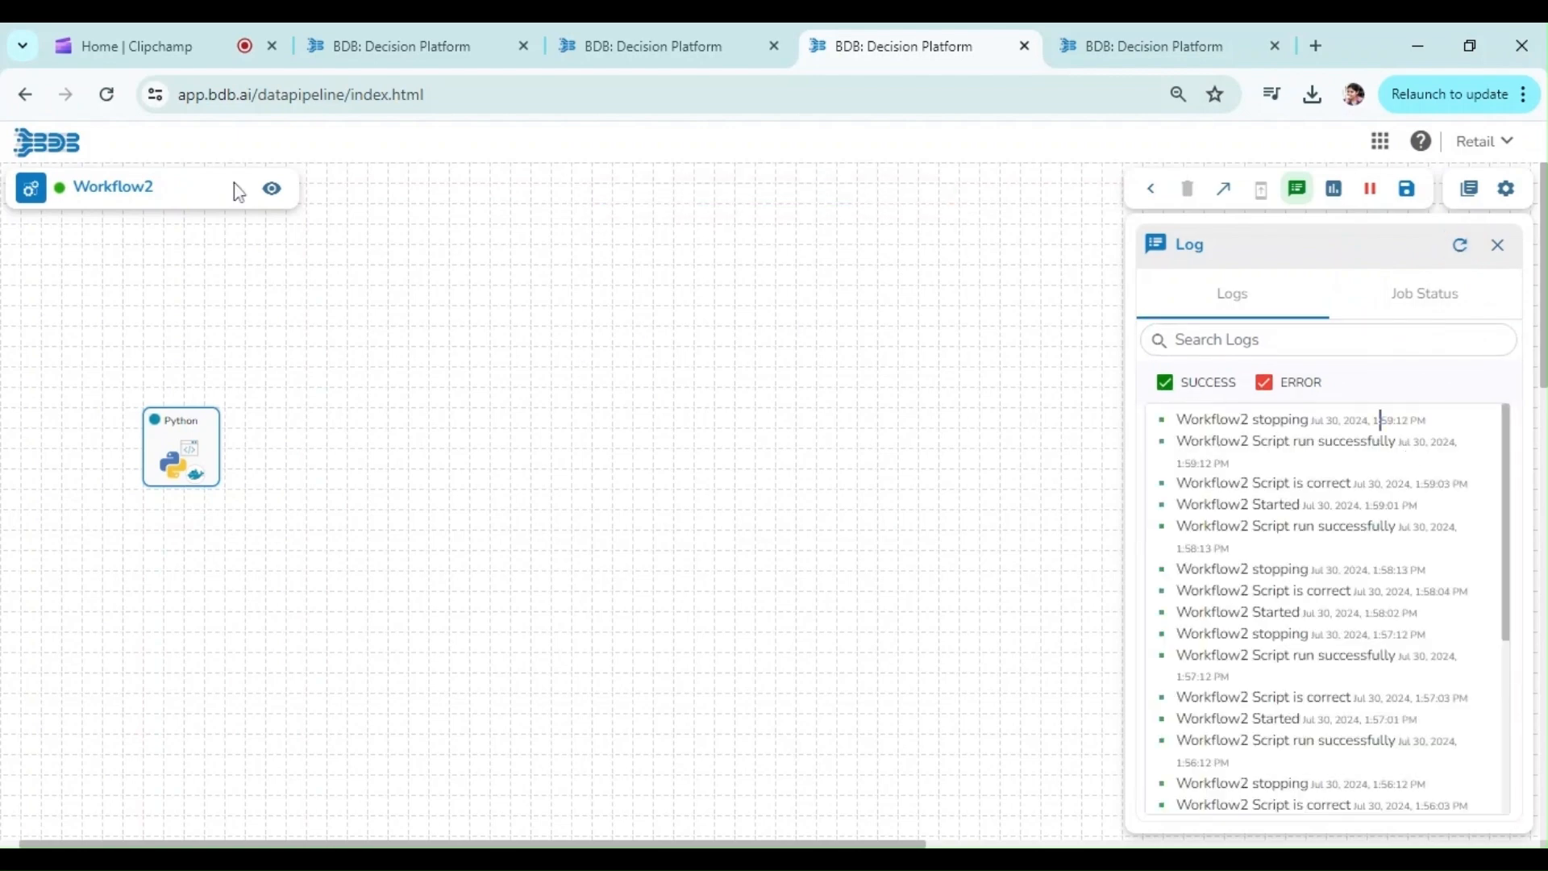
Step: View Workflow2's job details through to its concurrency policy and scheduler time, then close them
left_click(270, 192)
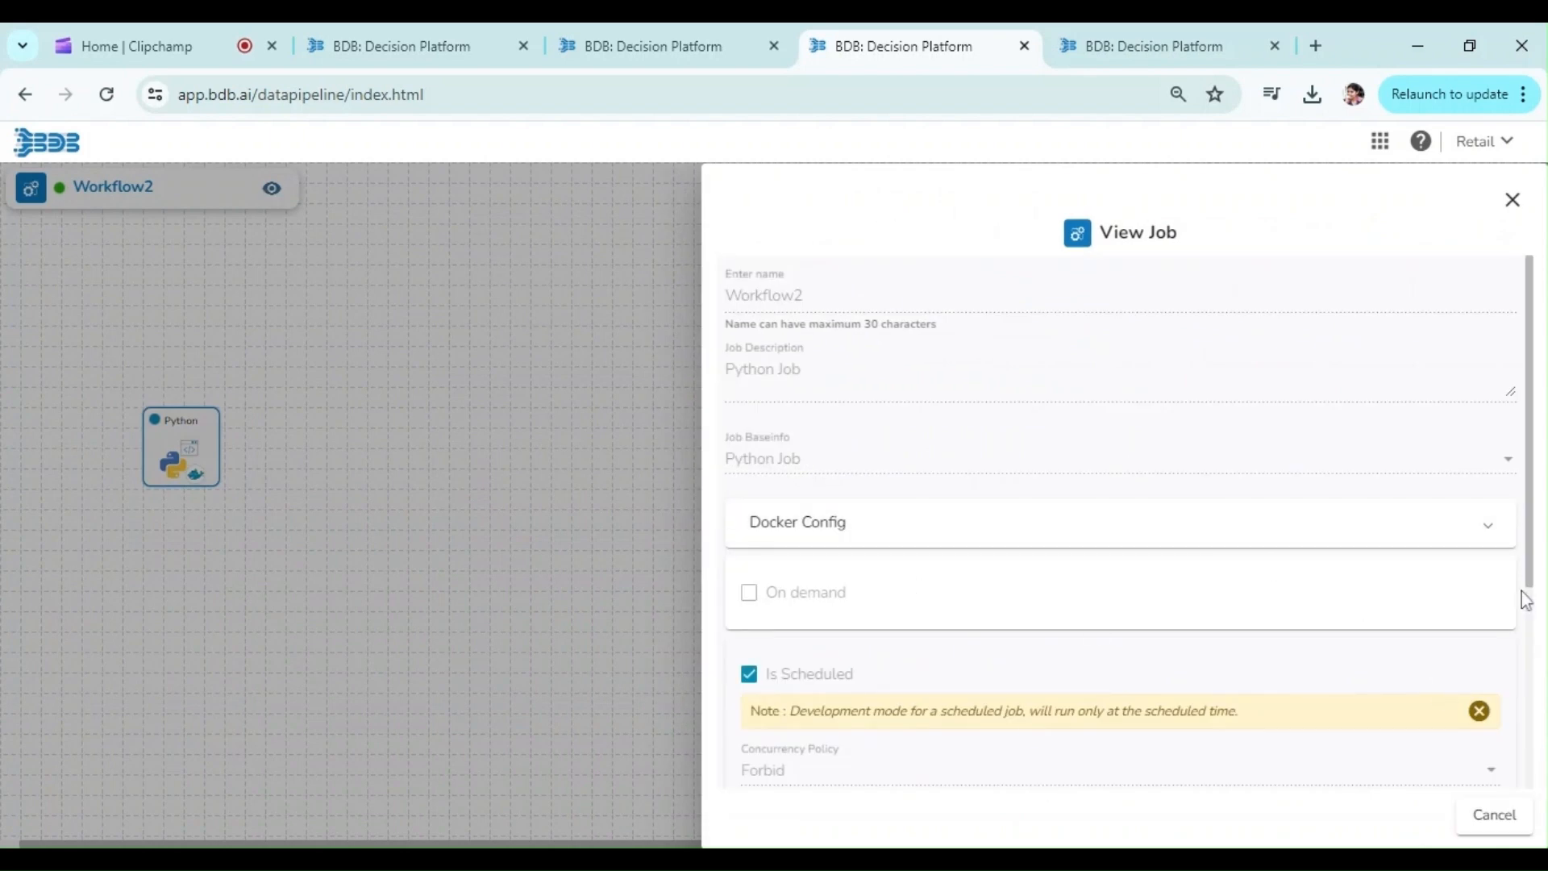
left_click_drag(1533, 578, 1542, 764)
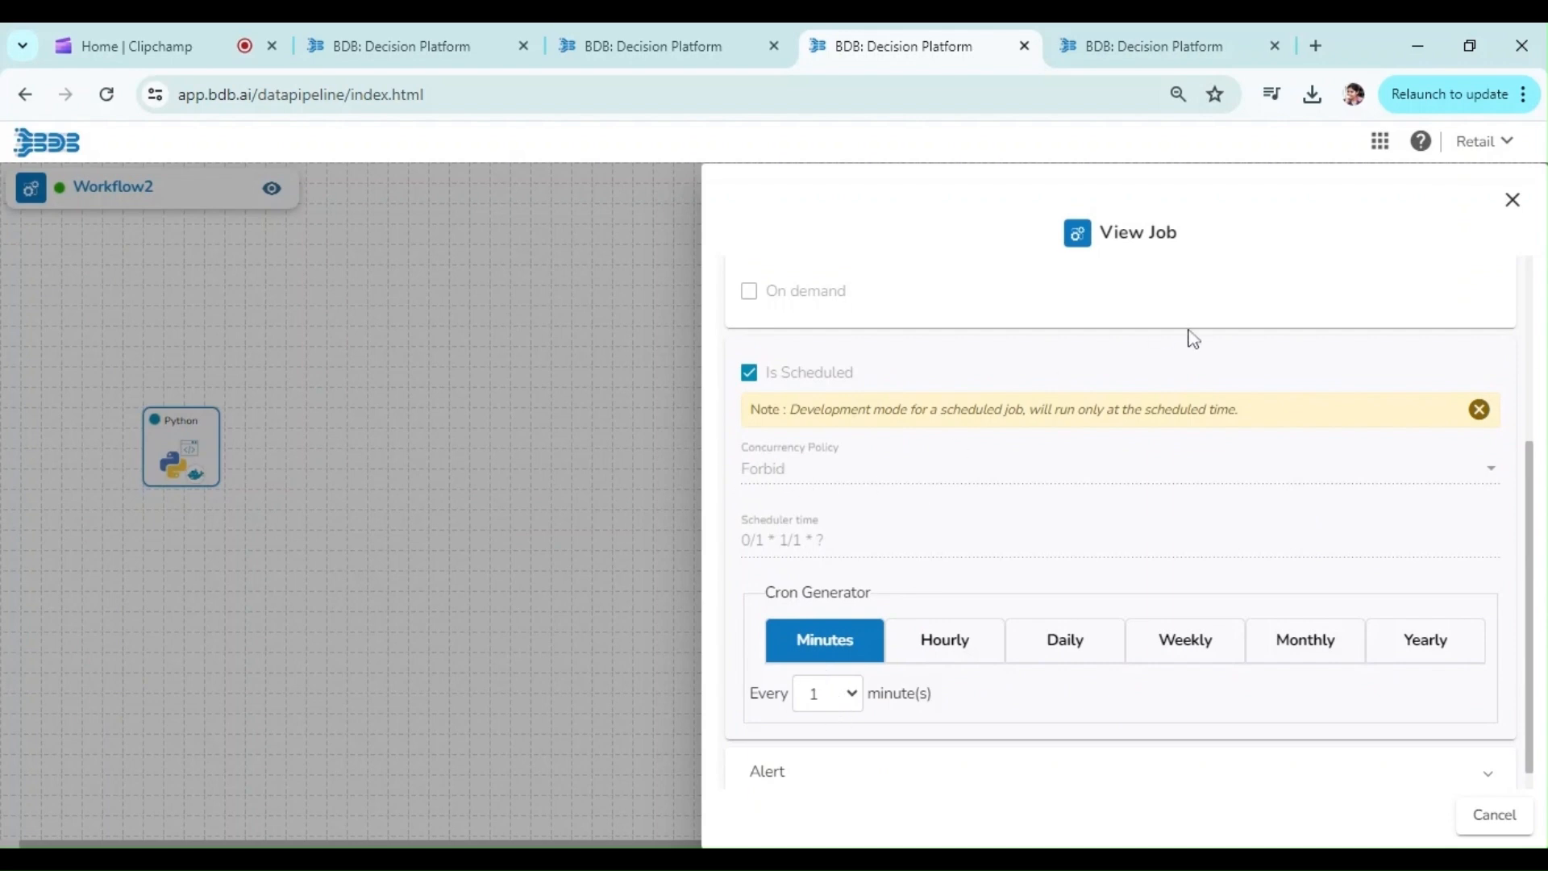
left_click(1512, 202)
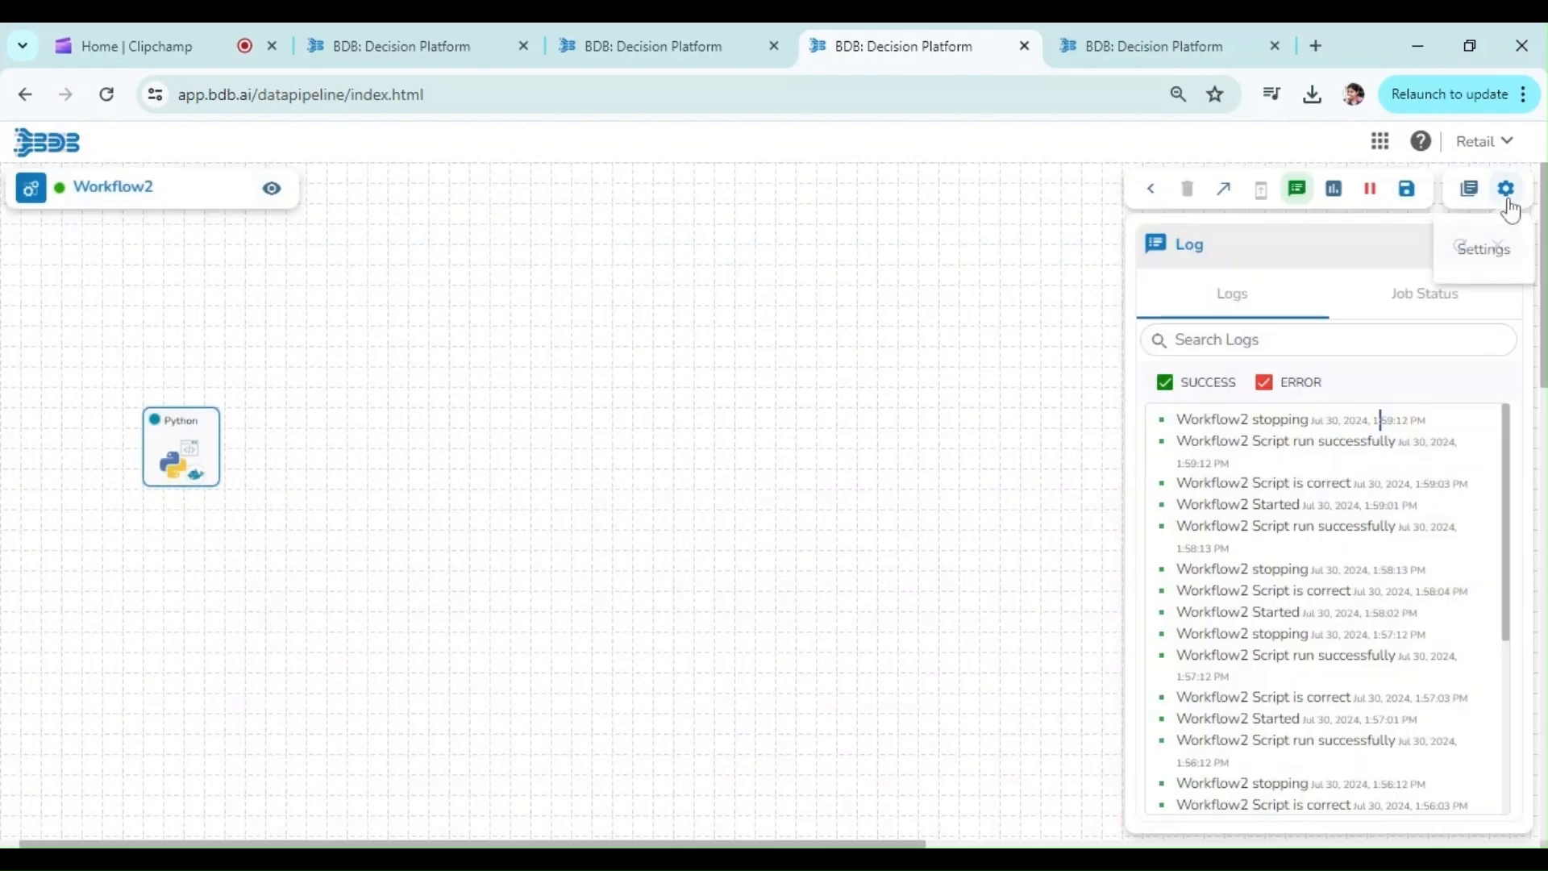
Step: Refresh Workflow2's logs several times to check for the next scheduled run, and refresh its job status as well
left_click(1461, 262)
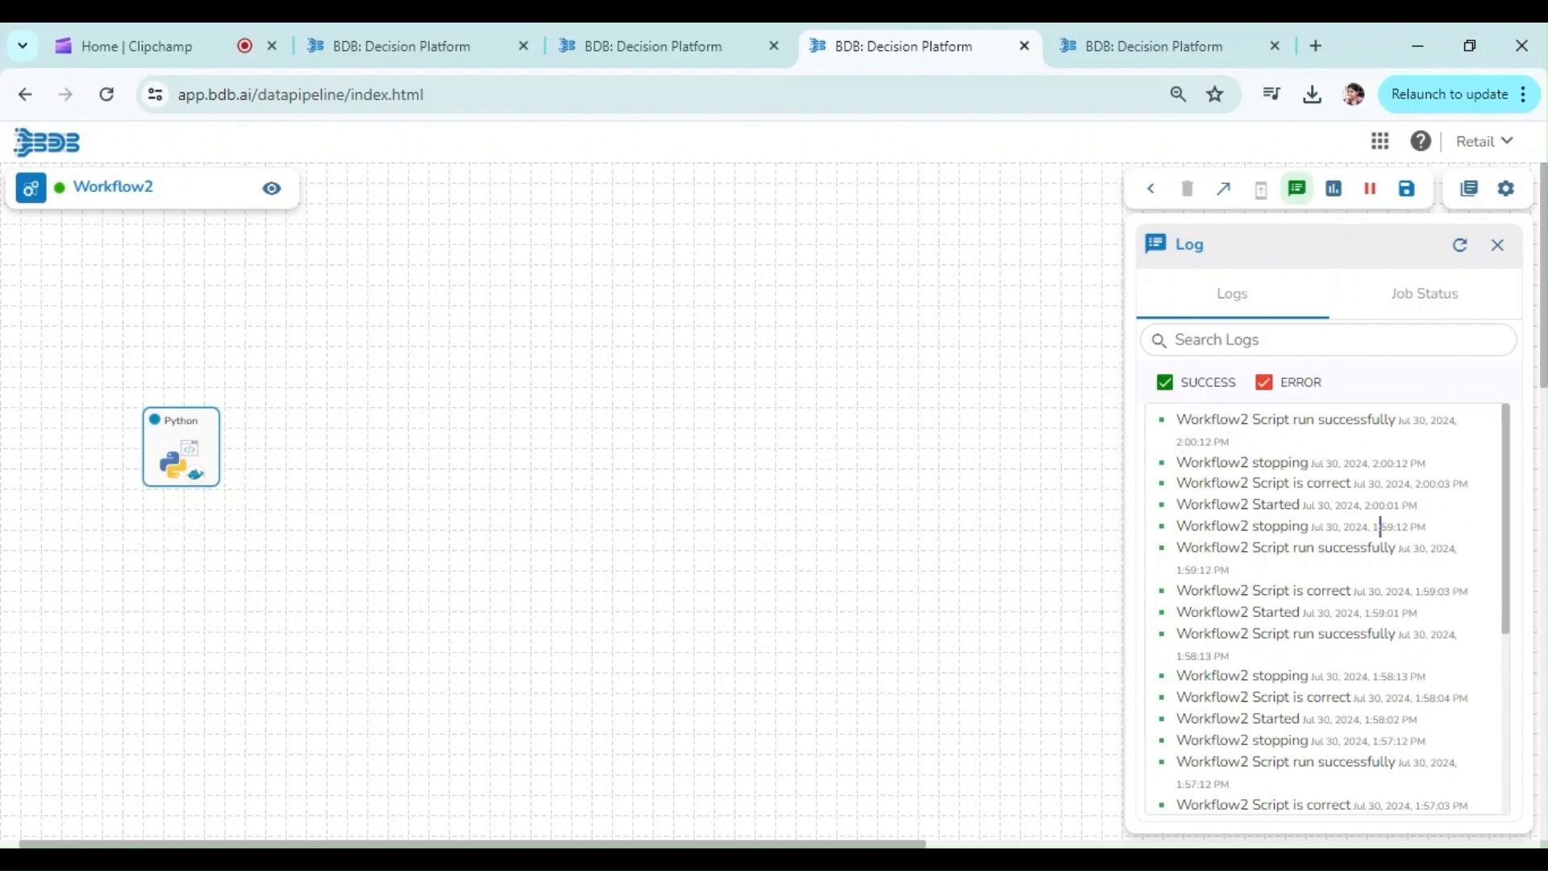
left_click(1460, 245)
left_click(1460, 245)
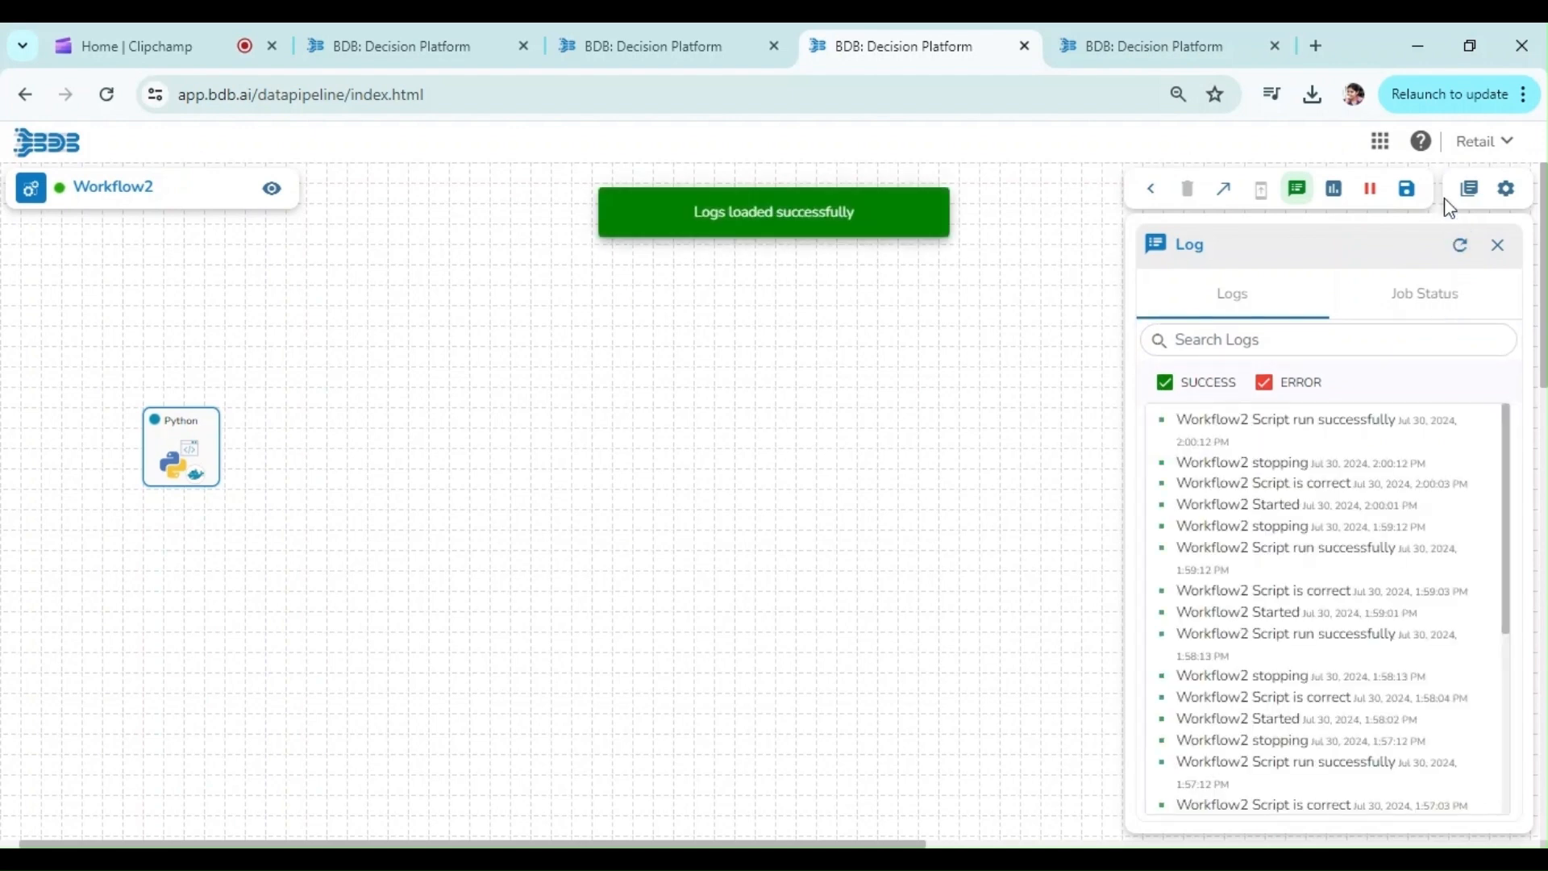
left_click(1462, 248)
left_click(1443, 299)
left_click(1459, 250)
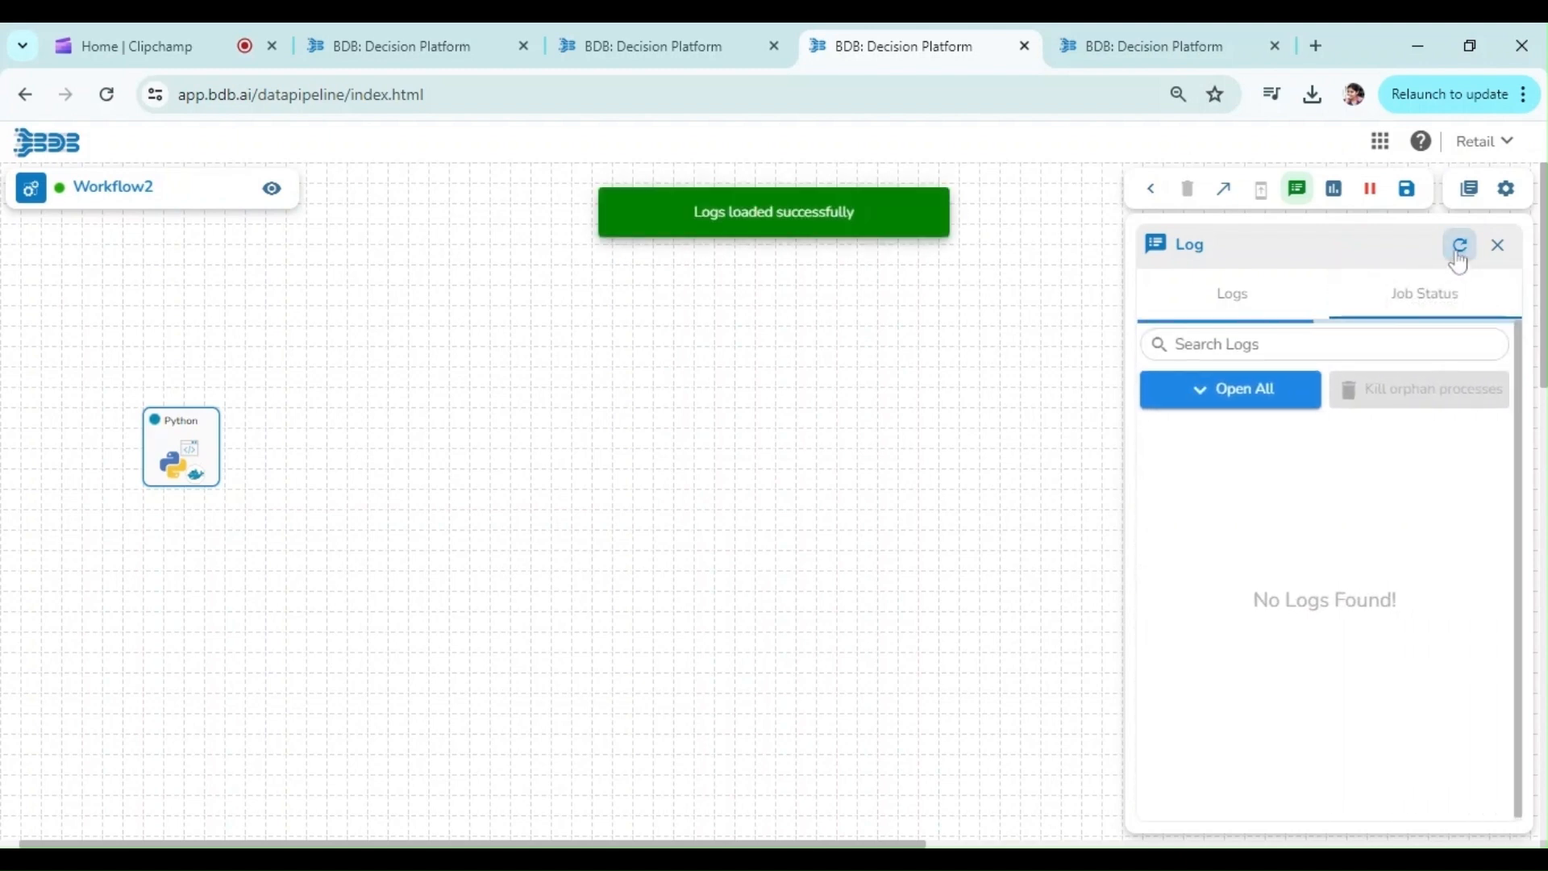
left_click(1459, 252)
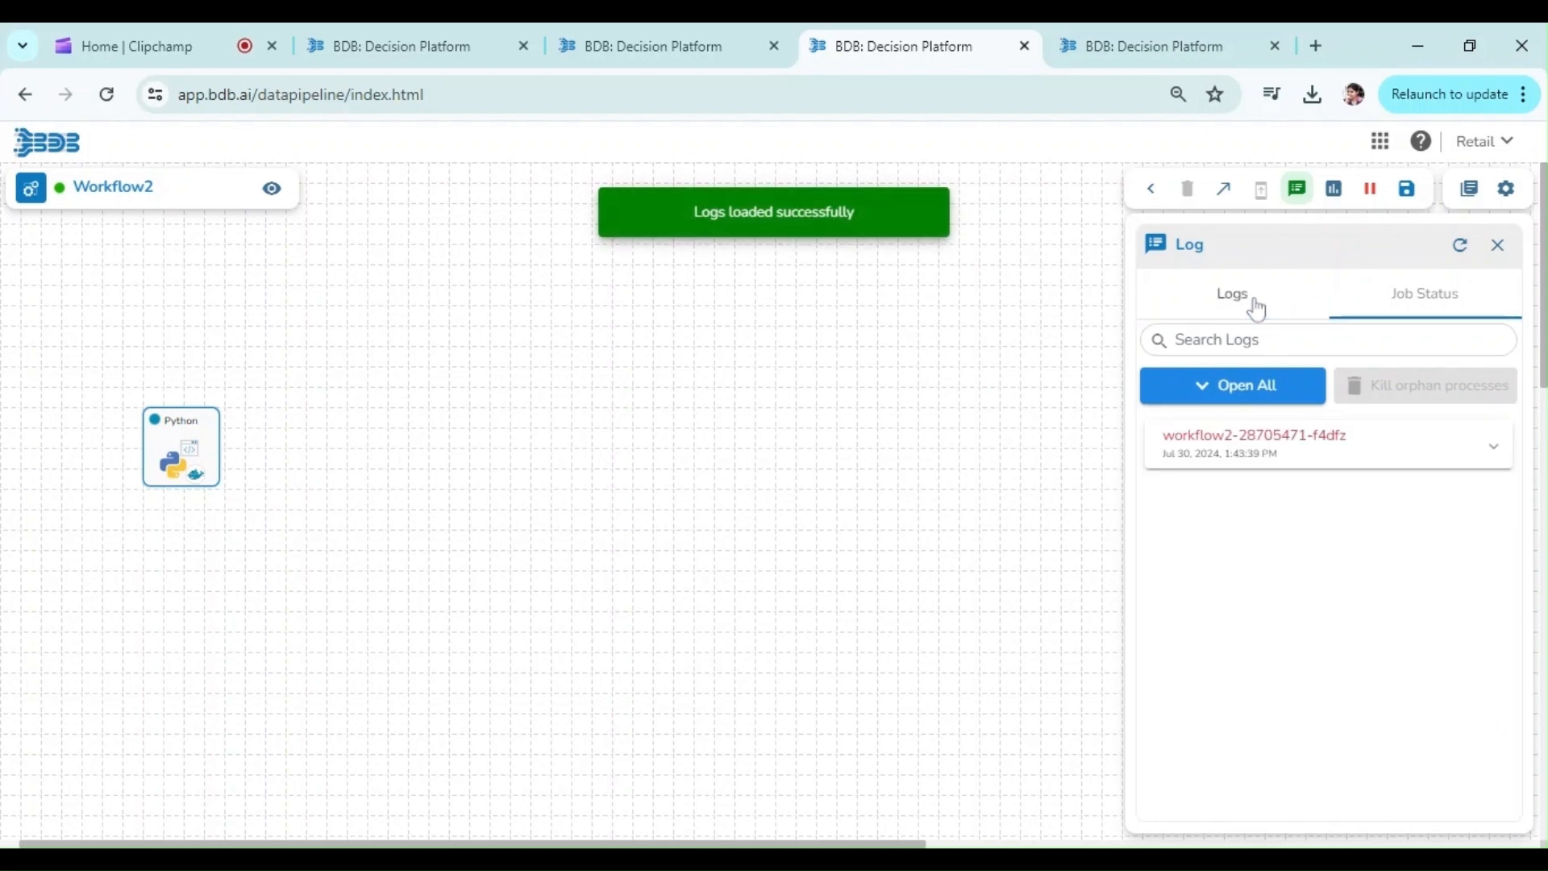
Step: Return to Workflow2's log entries, refresh them, highlight the newest "Workflow2 Started" entry, and refresh again to check that run's progress
left_click(1255, 304)
left_click(1456, 252)
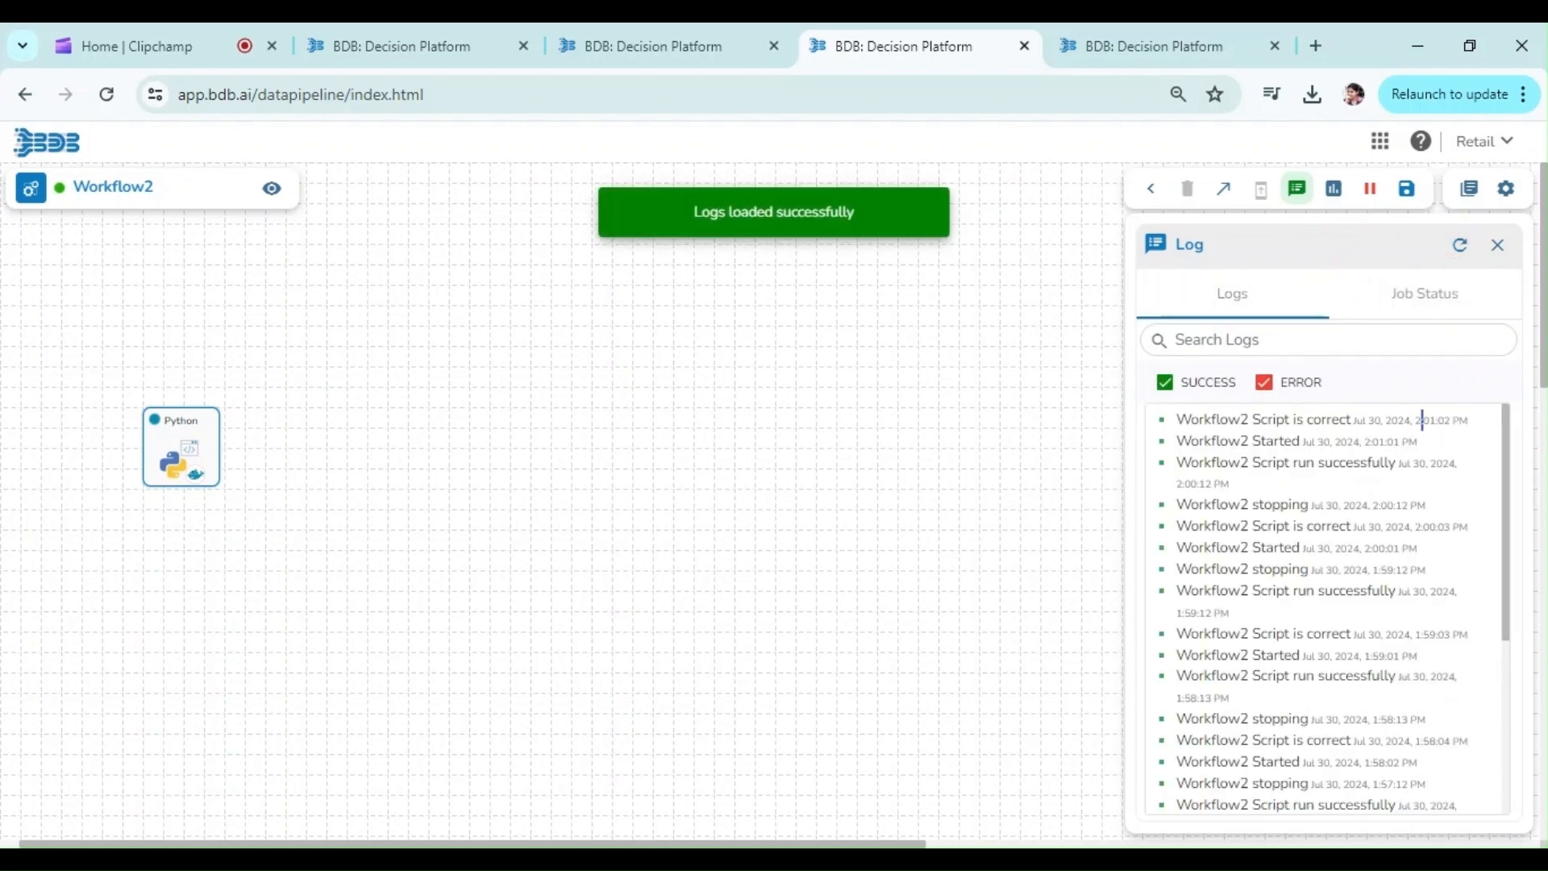
double_click(1347, 441)
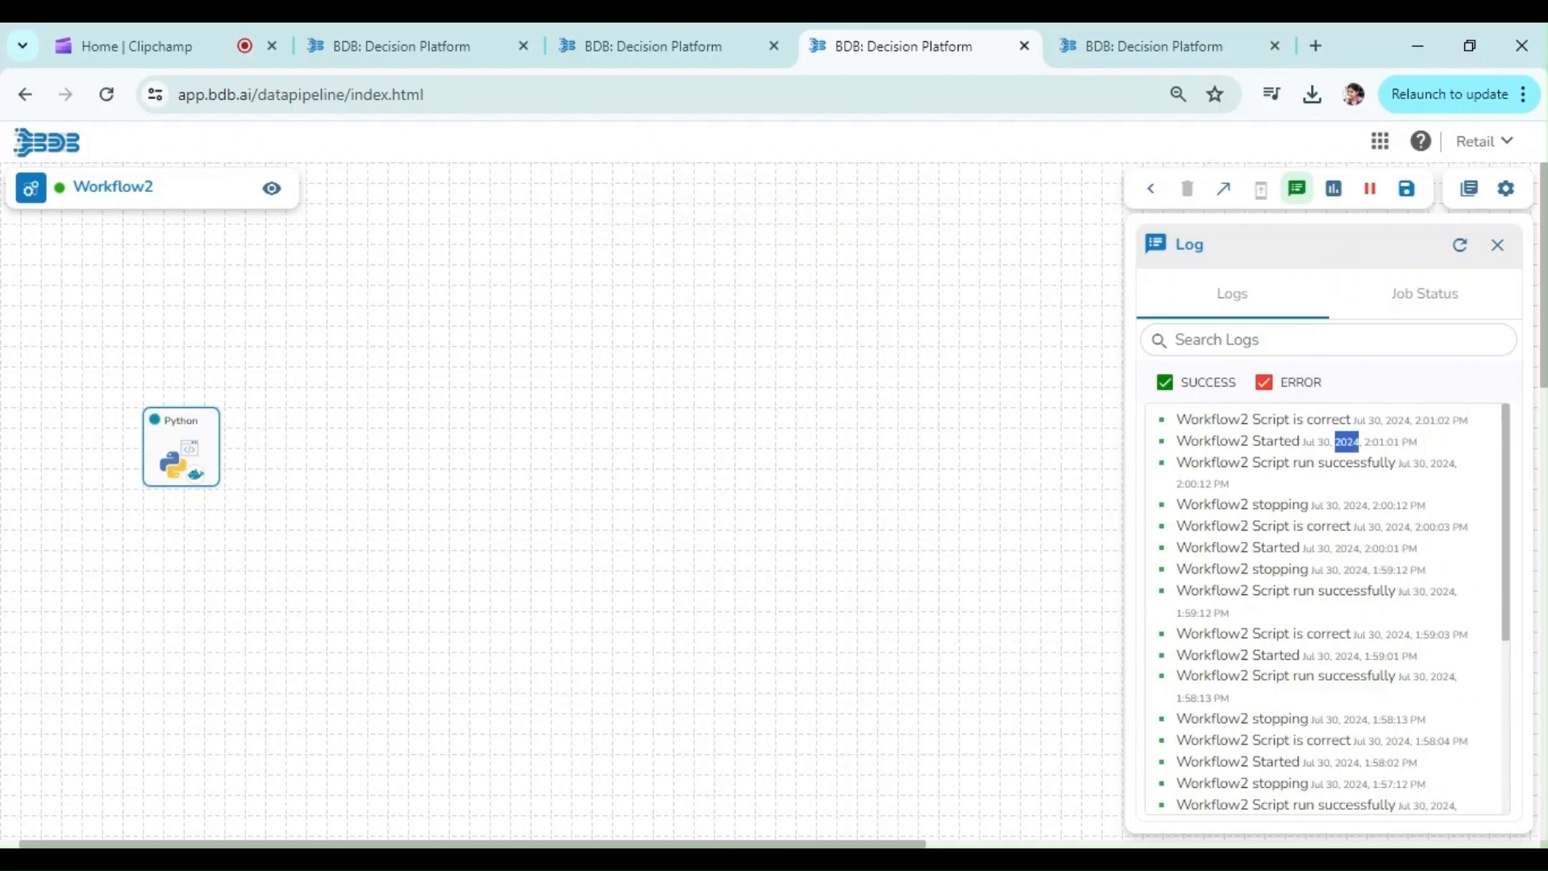
triple_click(1347, 441)
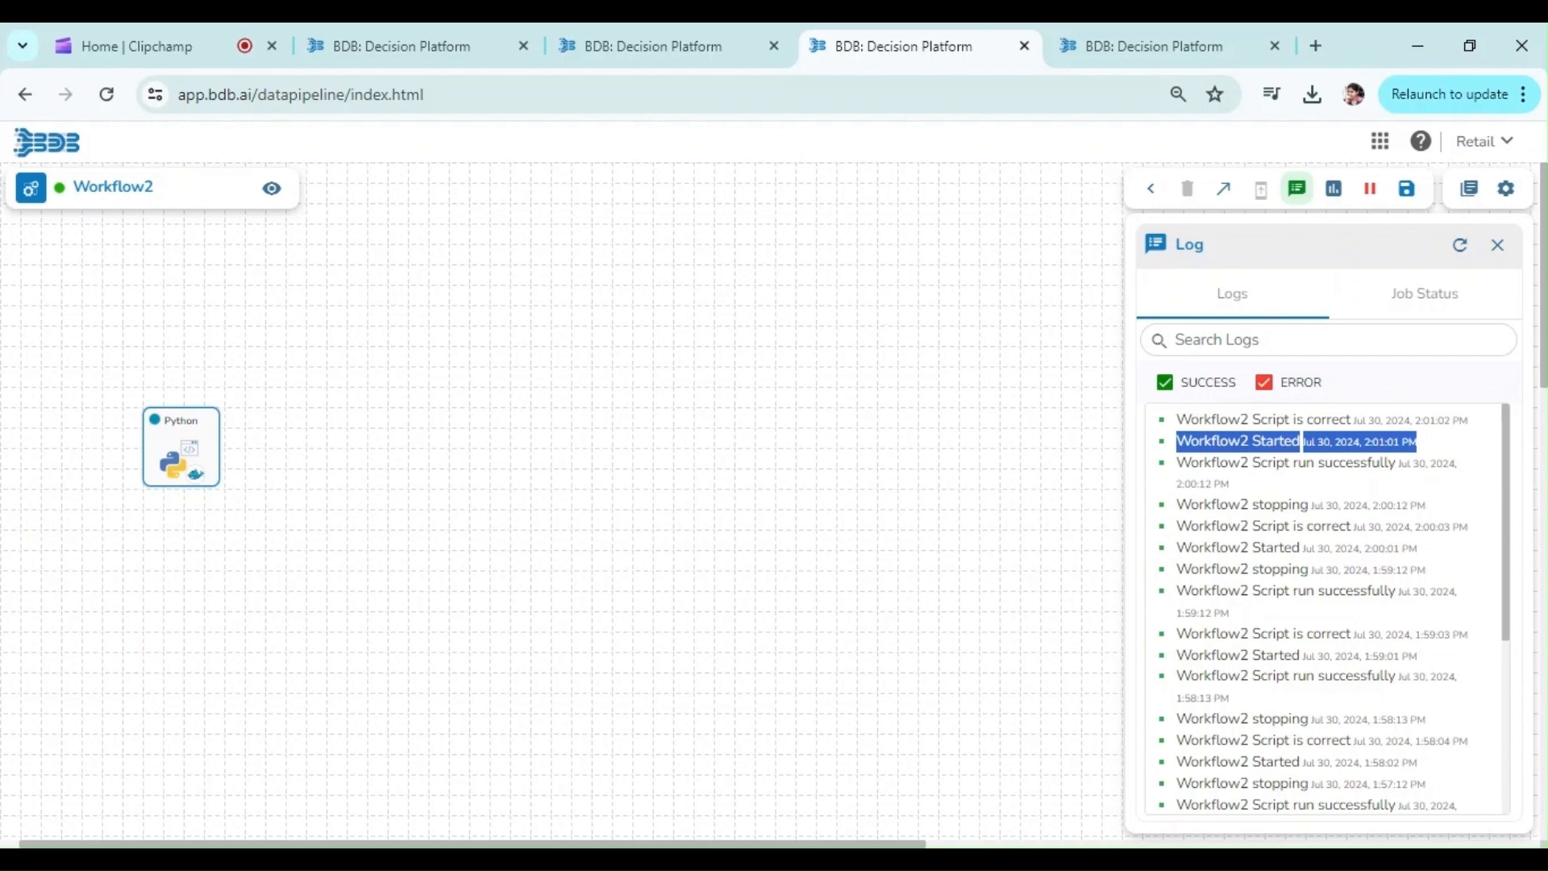
left_click(1460, 246)
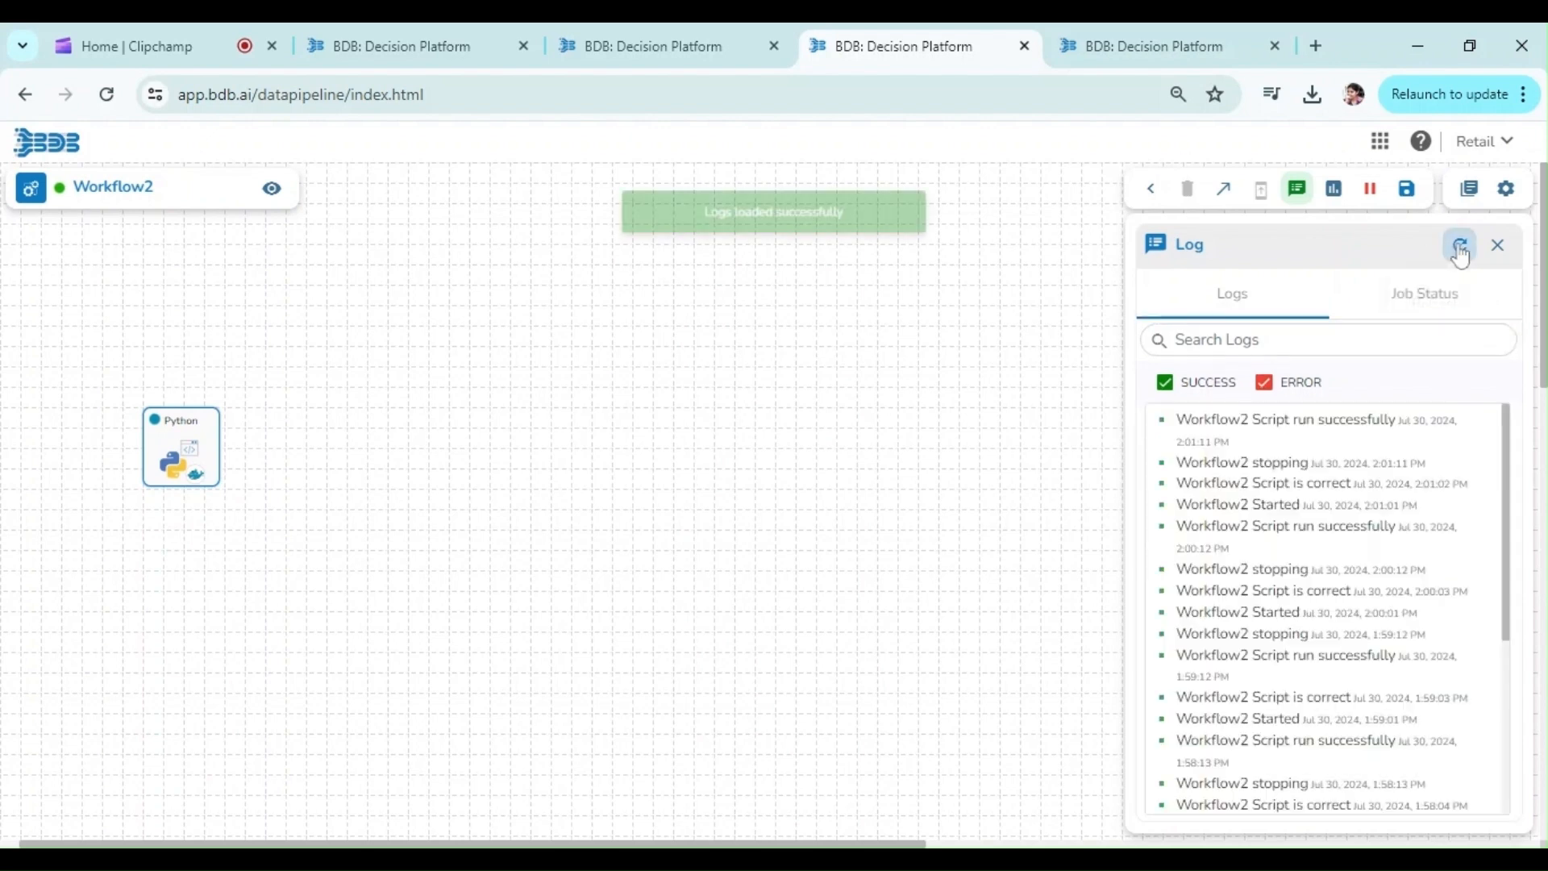